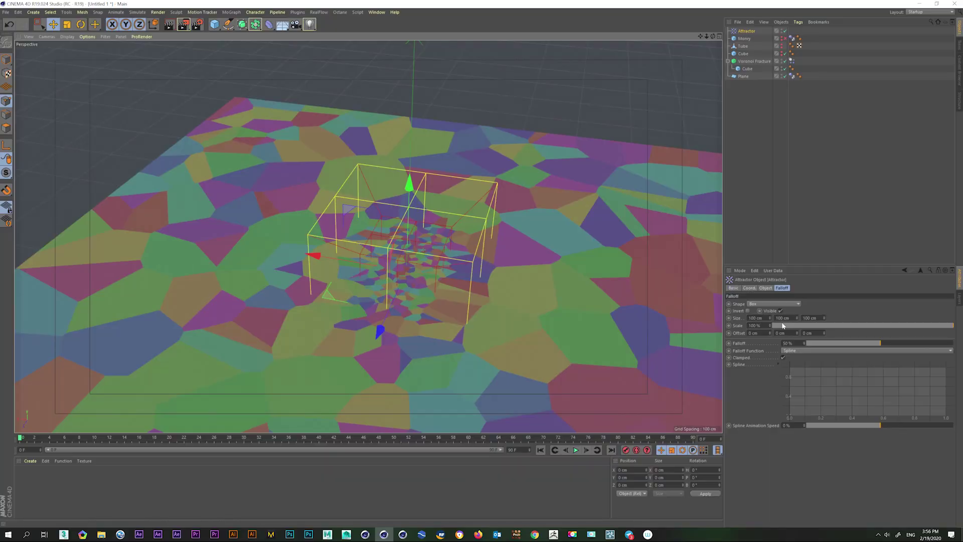
Step: Shrink the Attractor's box falloff to 45 × 24 × 98 cm, checking Monty and the Cube
left_click_drag(797, 317, 797, 341)
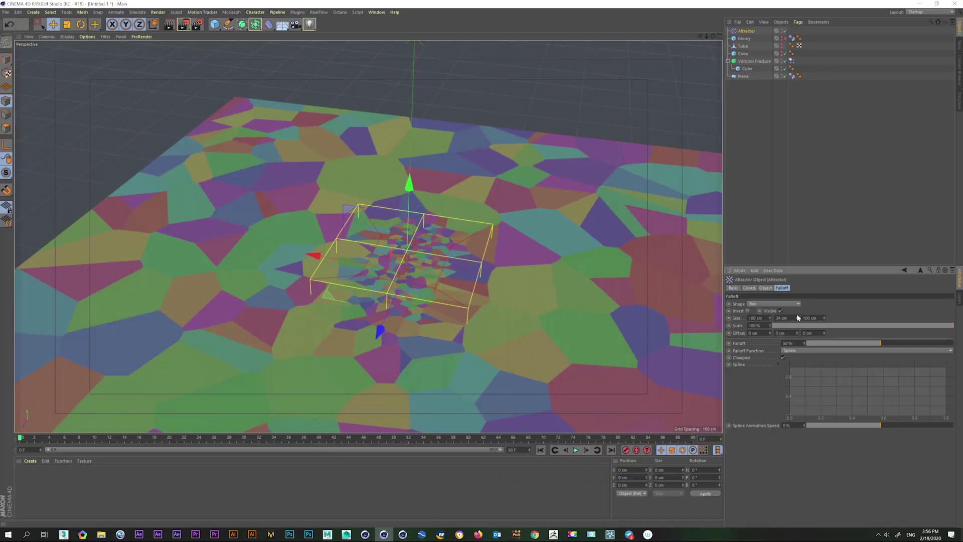
left_click(785, 39)
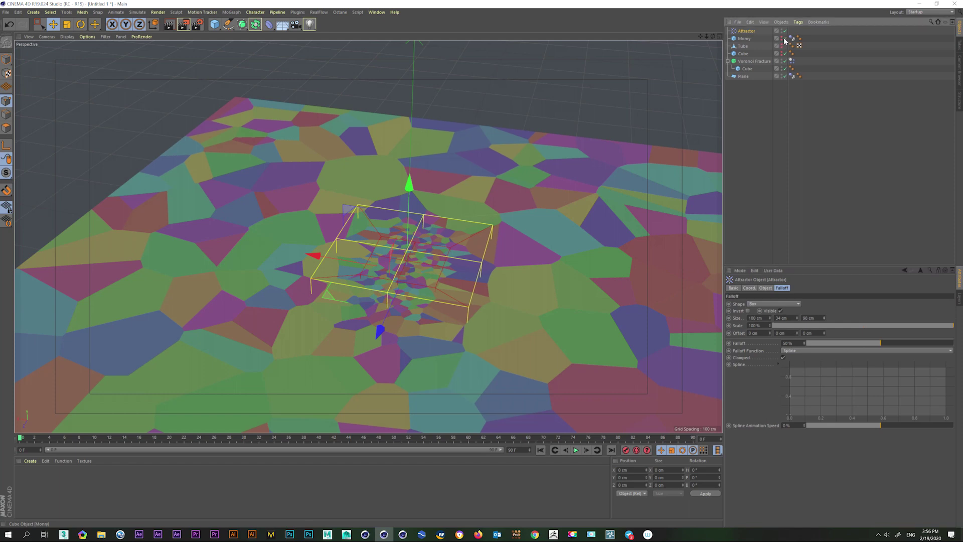
left_click(743, 39)
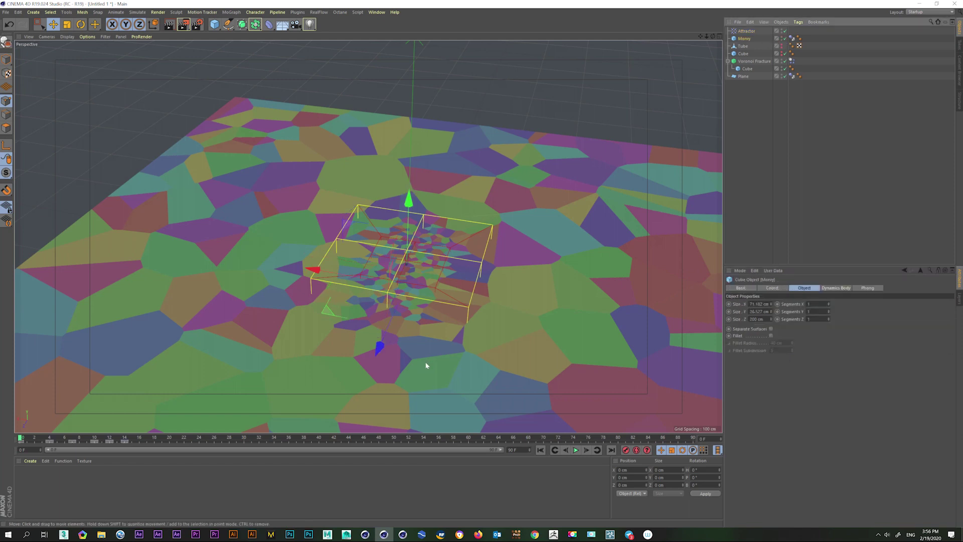
left_click(781, 53)
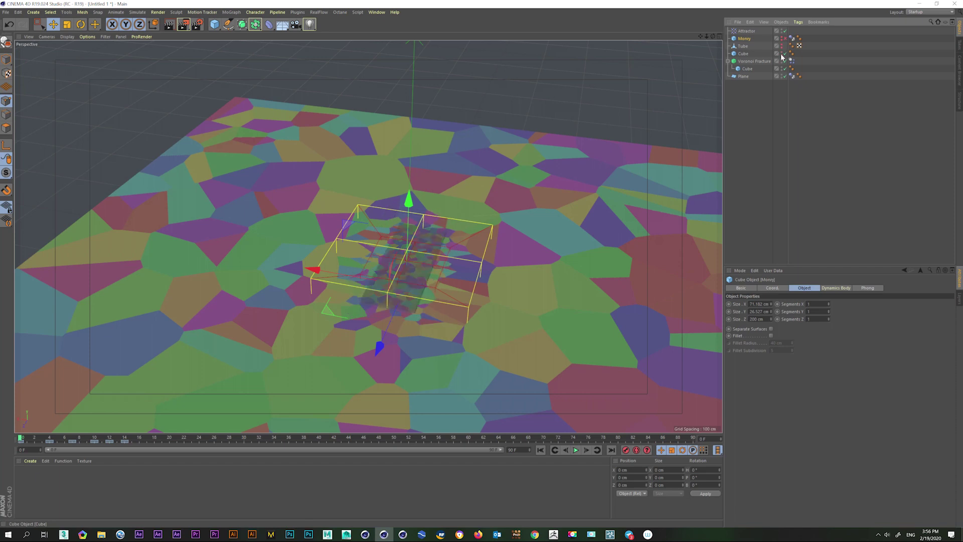
left_click(744, 54)
left_click(777, 32)
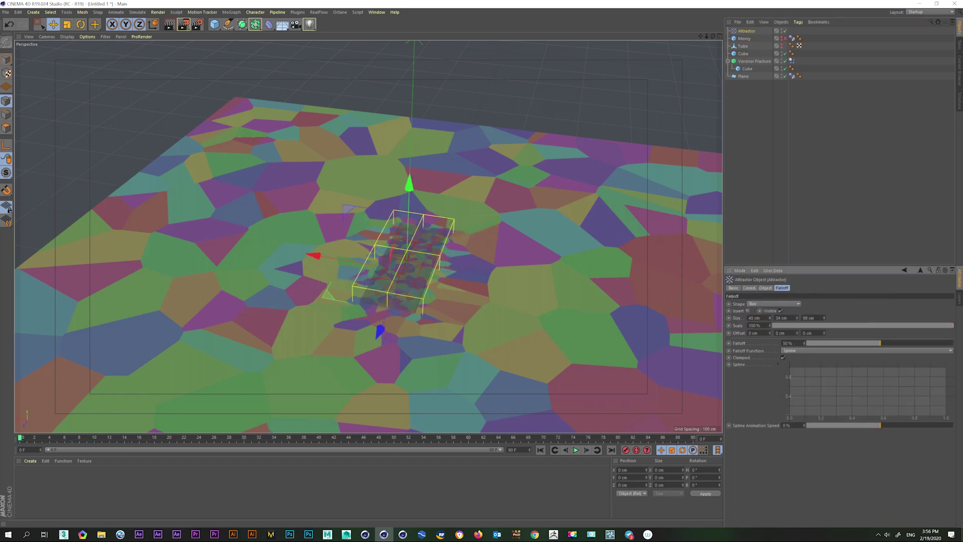
Step: Play back the simulation from several orbit angles to preview the ground shattering
mouse_move(530, 291)
left_mouse_down("alt")
mouse_move(445, 236)
mouse_move(444, 276)
mouse_move(476, 276)
mouse_move(511, 296)
mouse_move(465, 304)
mouse_move(429, 220)
mouse_move(498, 228)
left_mouse_up("alt")
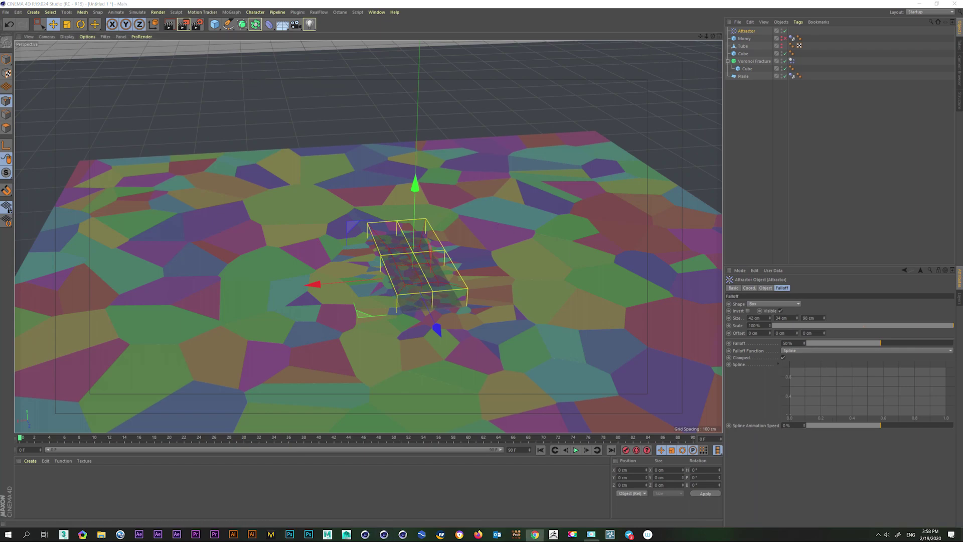
left_click(576, 450)
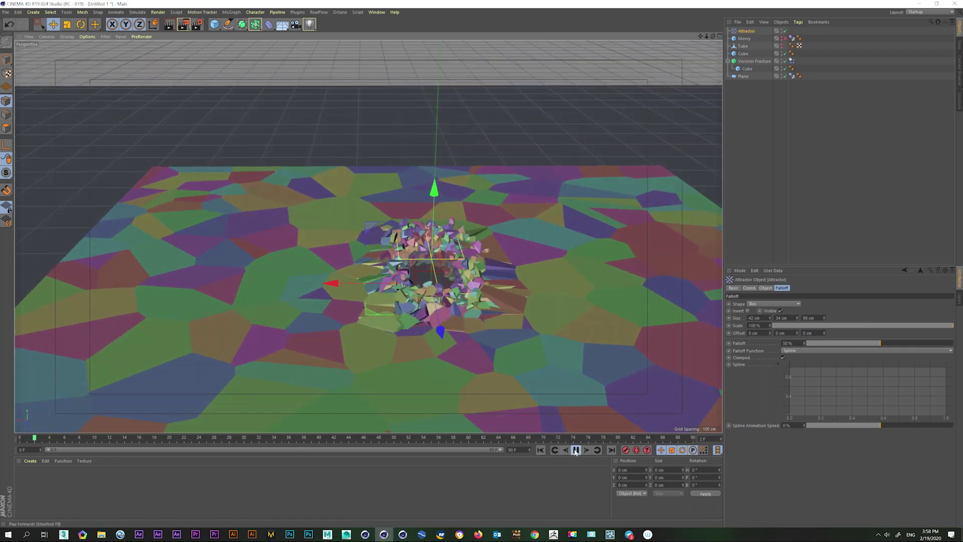
left_click(576, 450)
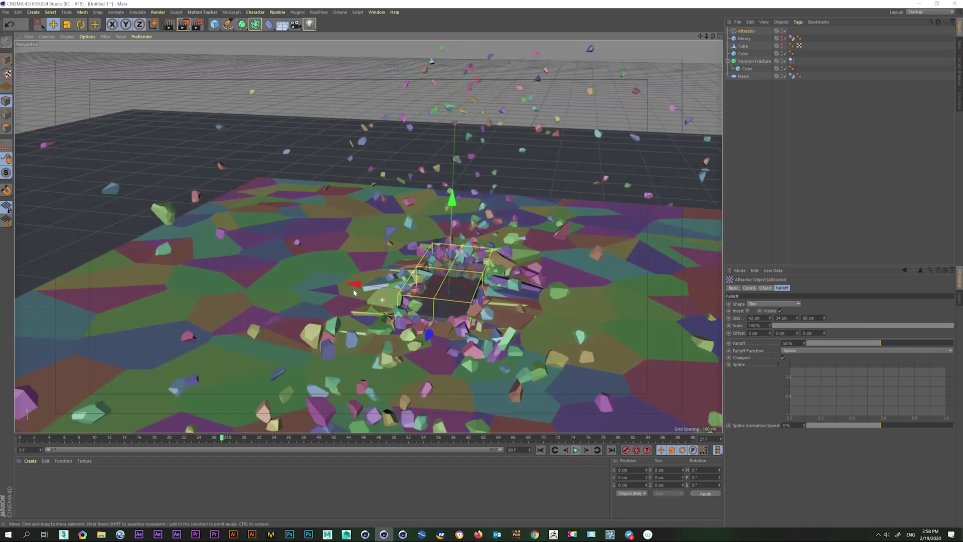
left_click_drag(354, 289, 454, 295, "alt")
left_click(540, 450)
left_click(577, 450)
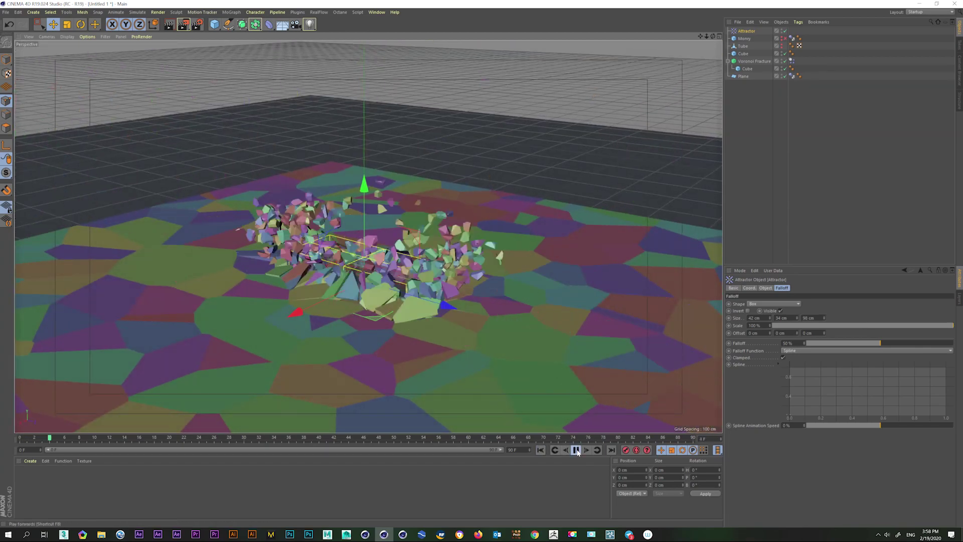
left_click(576, 450)
mouse_move(322, 230)
left_mouse_down("alt")
mouse_move(328, 283)
mouse_move(512, 198)
left_mouse_up("alt")
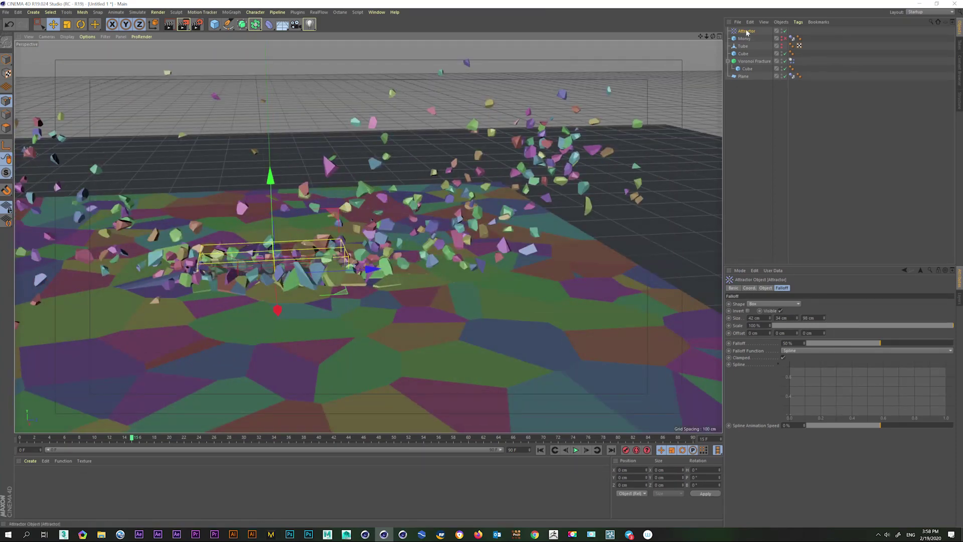
left_click_drag(381, 240, 424, 303, "alt")
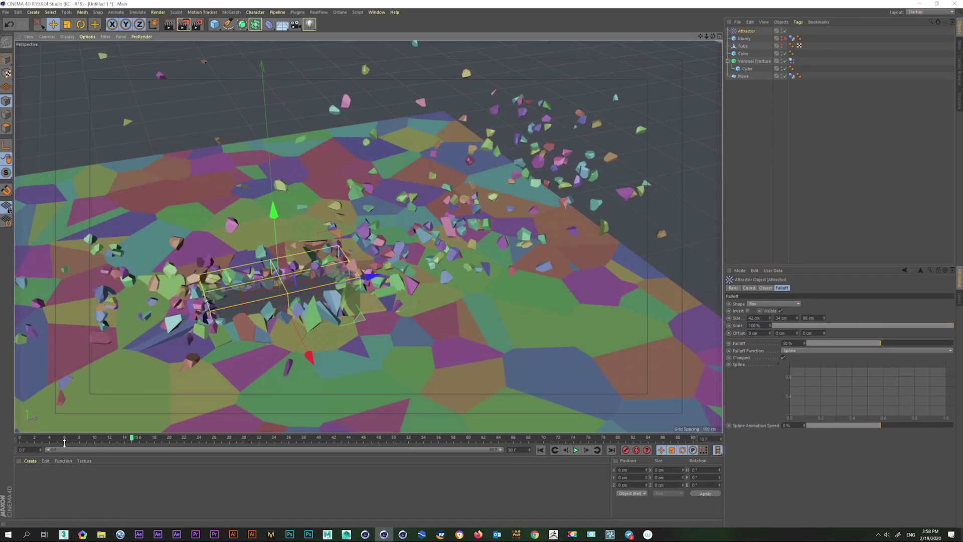
left_click(20, 438)
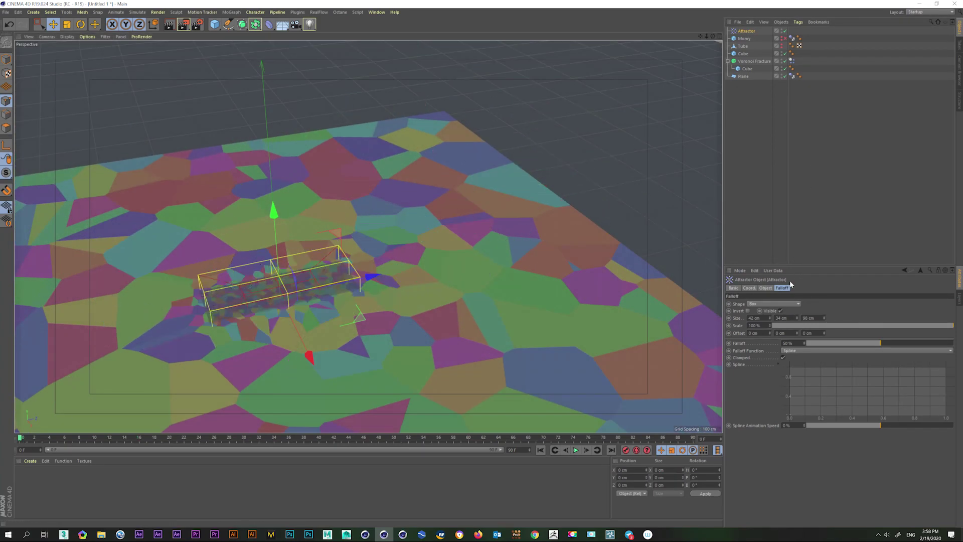
mouse_move(261, 321)
left_mouse_down("alt")
mouse_move(215, 300)
mouse_move(236, 210)
mouse_move(203, 200)
mouse_move(193, 219)
left_mouse_up("alt")
Step: Lower the falloff box height to 26 cm, replay the shatter, and show four views
left_click_drag(801, 319, 801, 316)
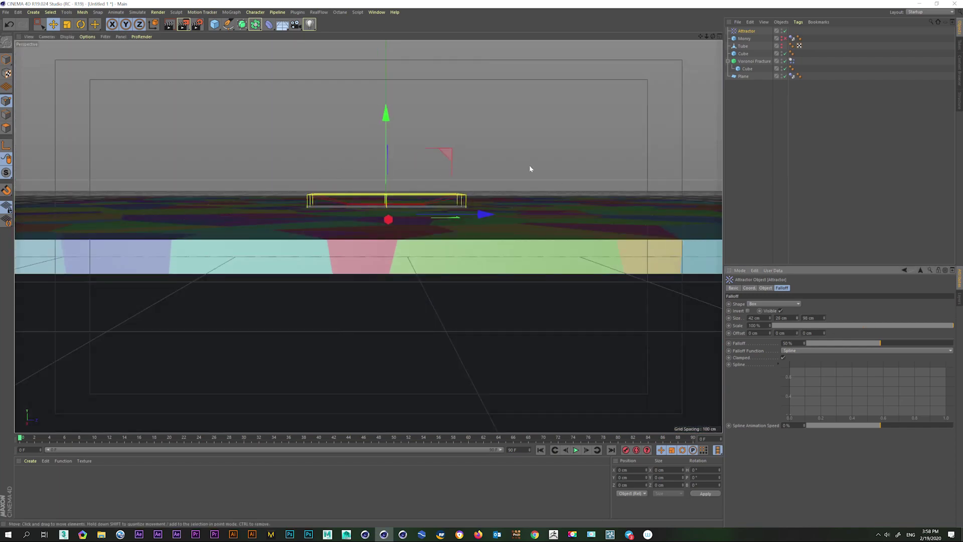
left_click_drag(387, 120, 349, 247, "alt")
left_click(577, 450)
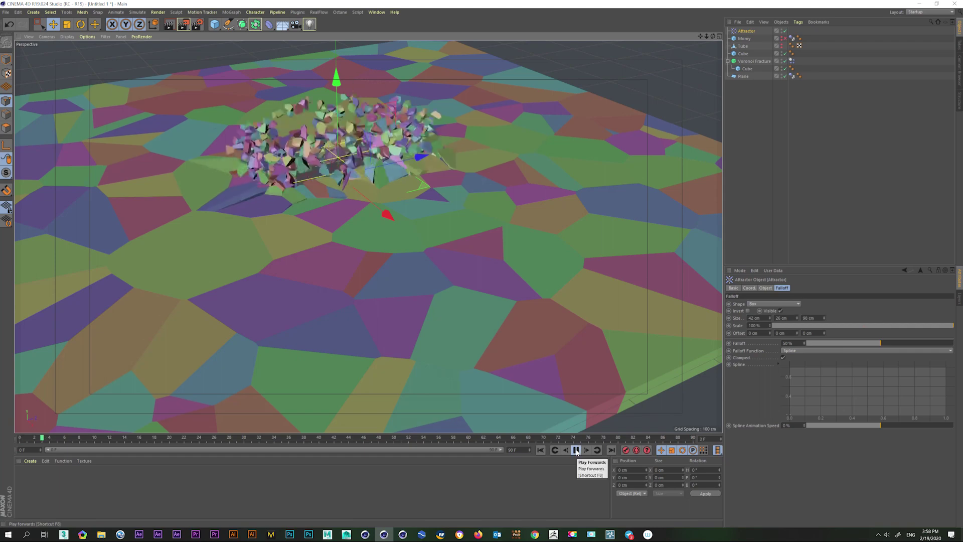
left_click(577, 450)
key("shift+f")
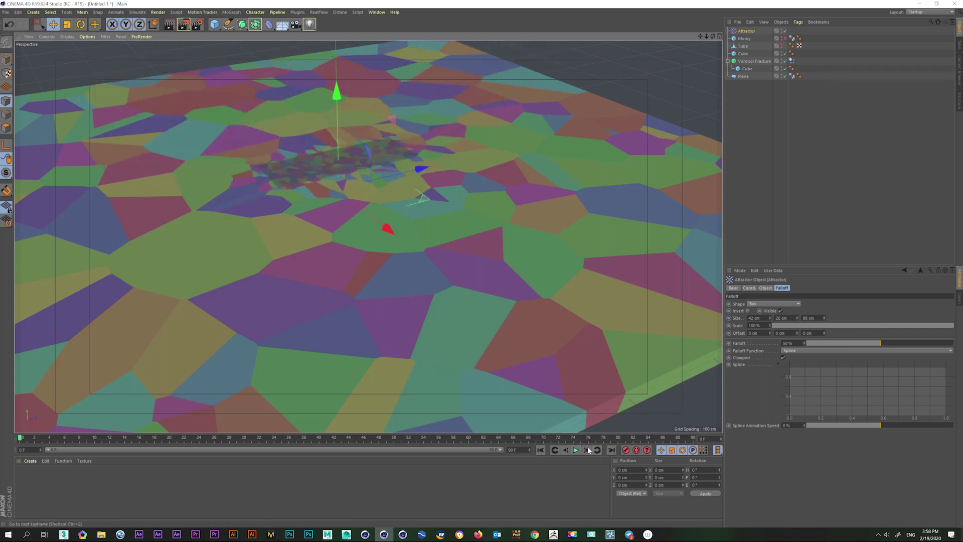
left_click(576, 450)
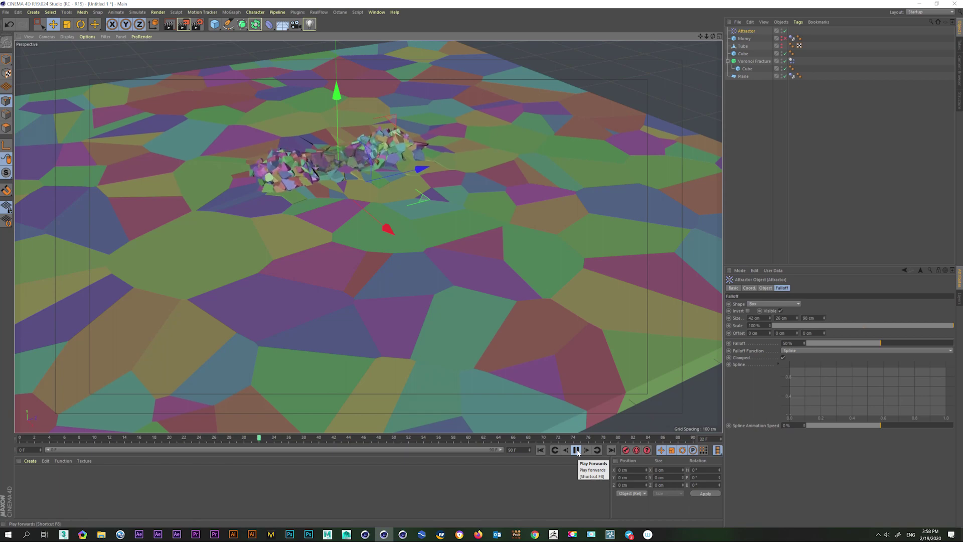
left_click(577, 450)
mouse_move(443, 318)
left_mouse_down("alt")
mouse_move(544, 292)
mouse_move(547, 366)
left_mouse_up("alt")
left_click(540, 450)
left_click(577, 450)
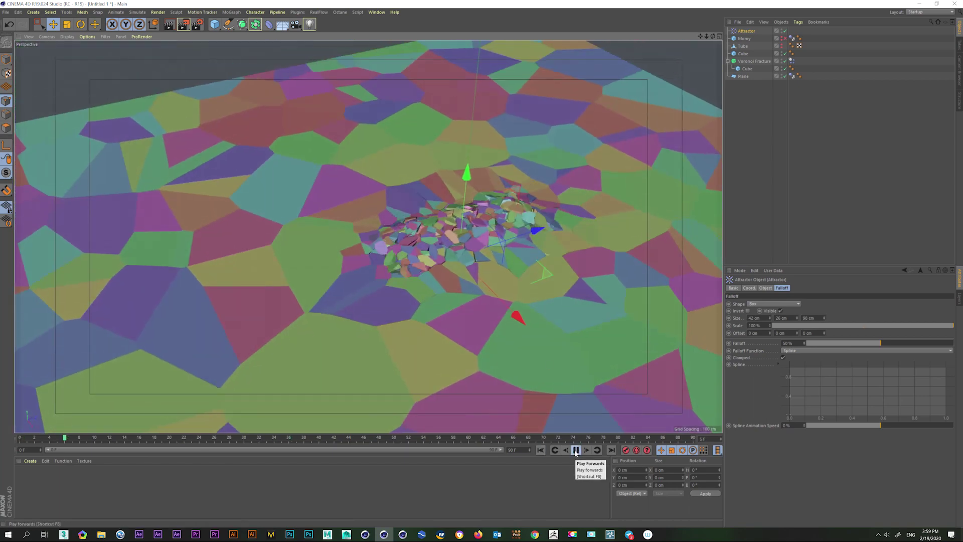
left_click(576, 450)
key("F5")
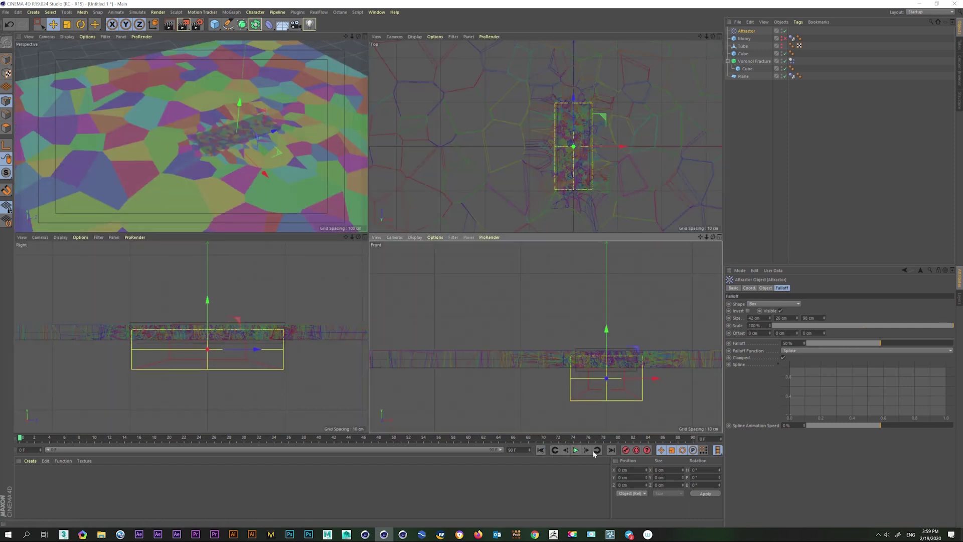
Step: Flatten the falloff box to 12 cm tall and raise the Attractor slightly
left_click(576, 450)
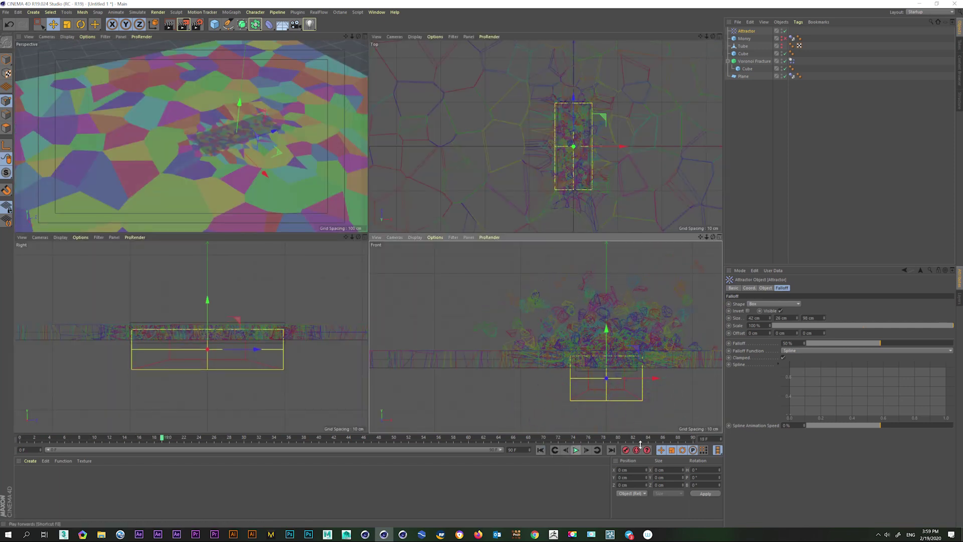
left_click_drag(798, 319, 798, 324)
left_click_drag(606, 335, 608, 324)
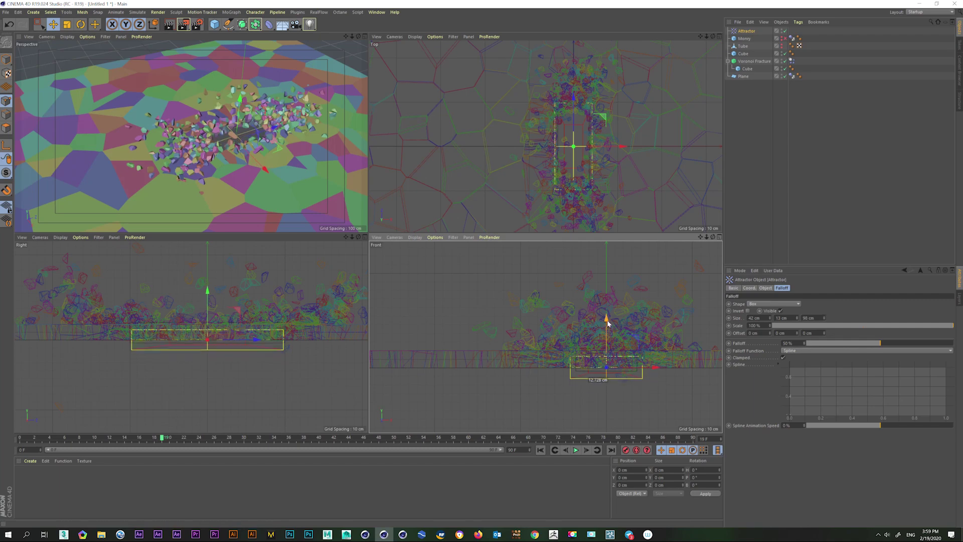
left_click(541, 450)
left_click(576, 450)
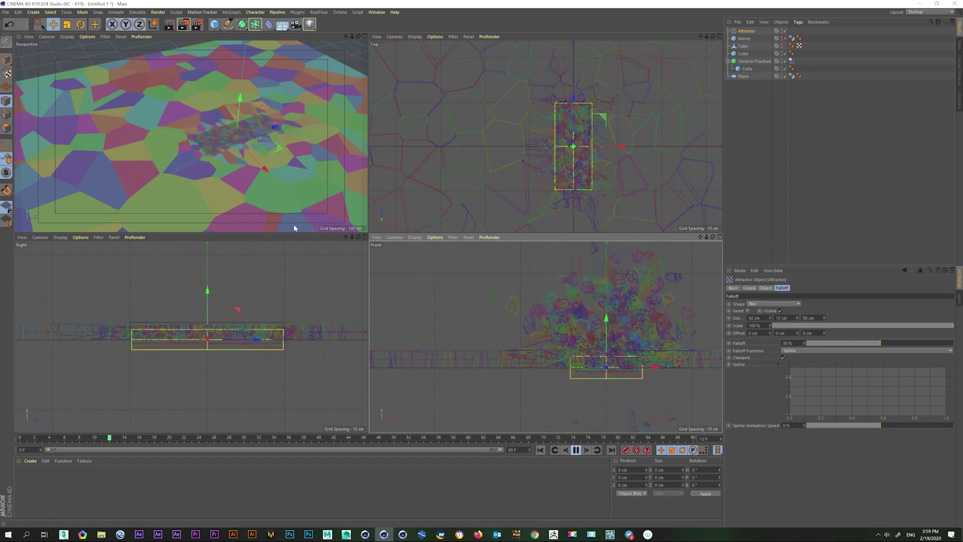
Step: Return to the single Perspective view and replay the shatter, ending at frame 0
key("F1")
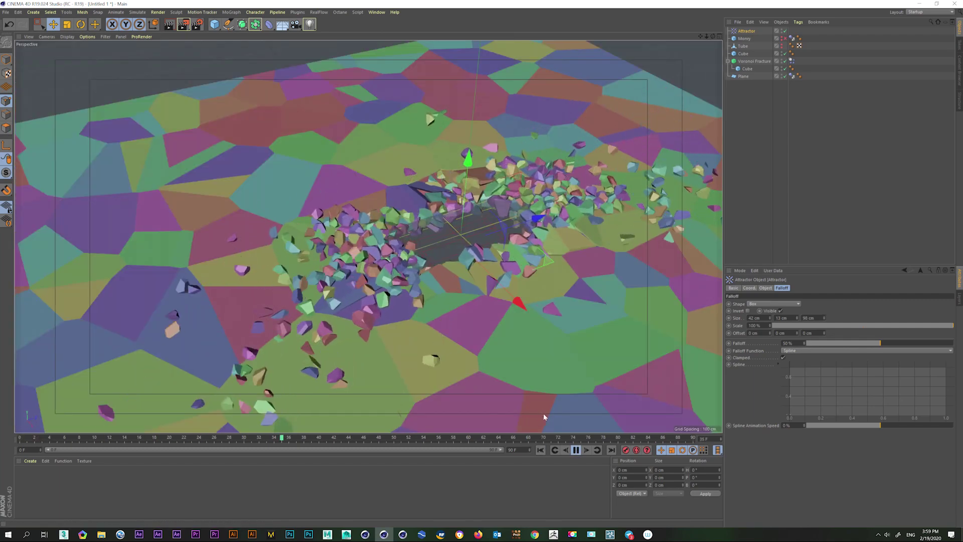
left_click_drag(588, 434, 420, 352, "alt")
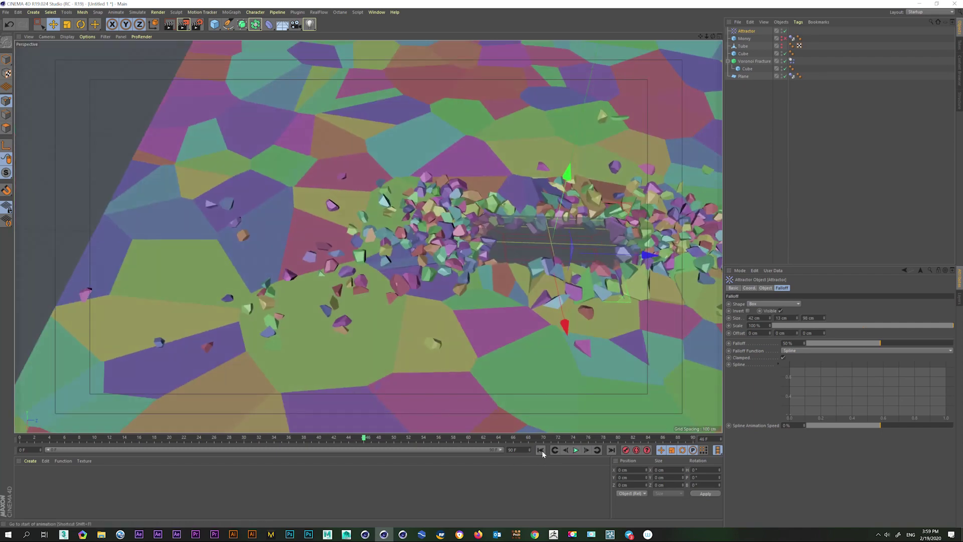
left_click(540, 450)
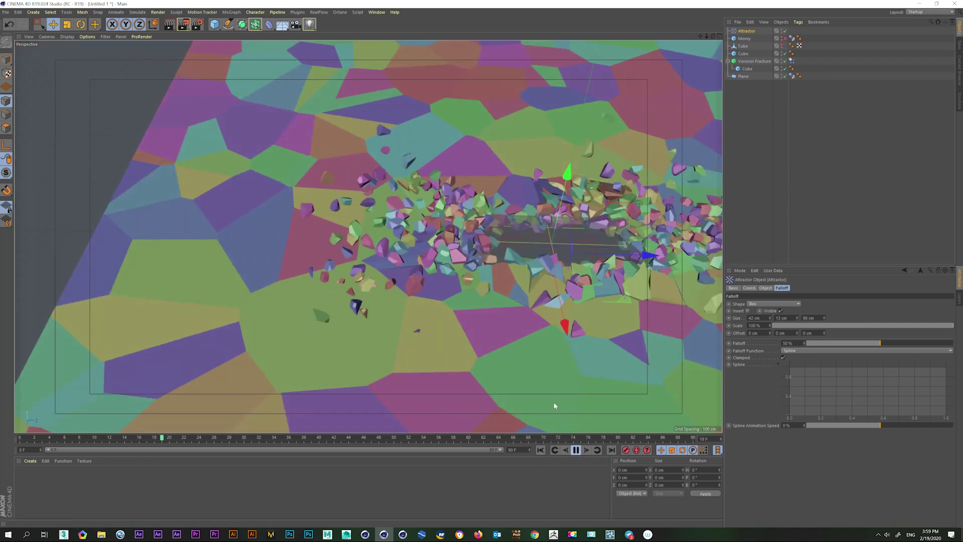
left_click(575, 450)
left_click_drag(541, 334, 783, 122, "alt")
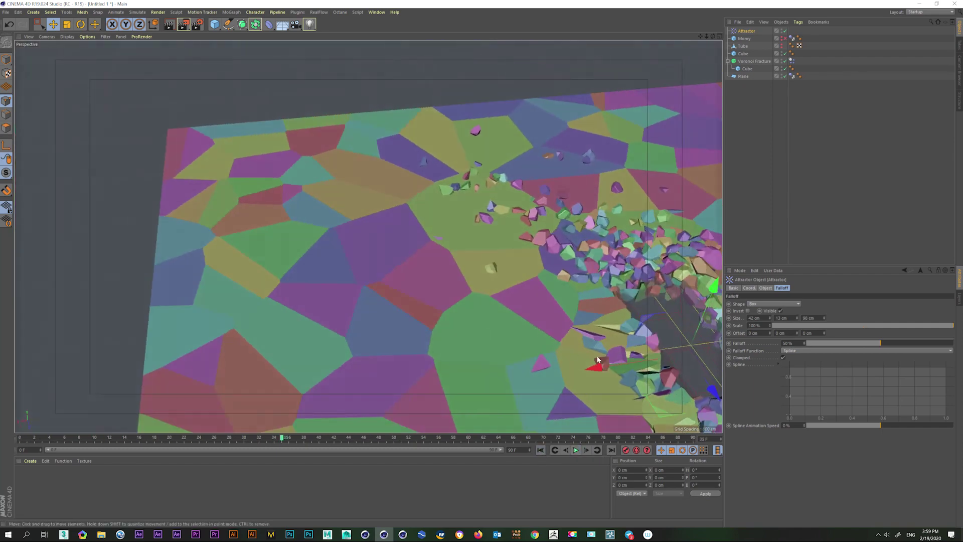
left_click_drag(502, 201, 351, 376, "alt")
left_click(20, 440)
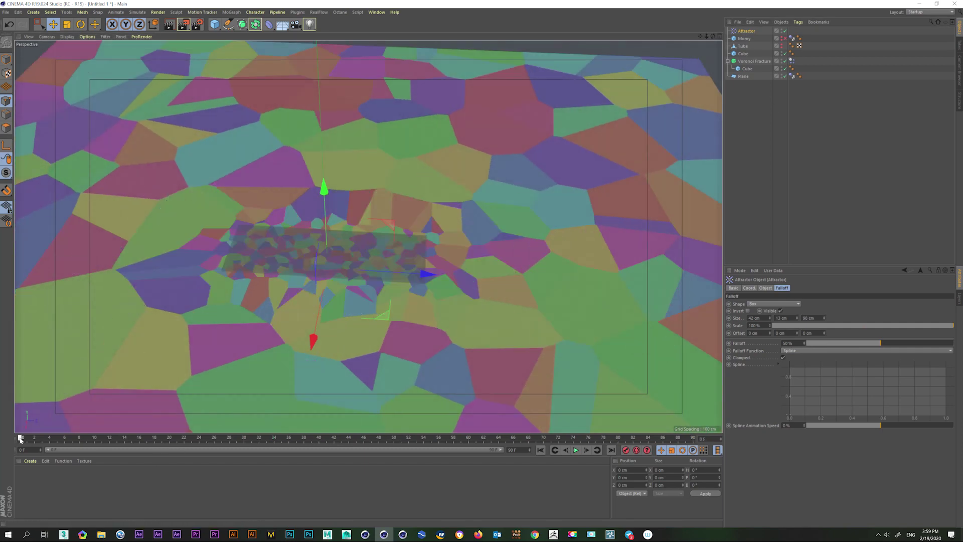
Step: Set the Attractor's Strength to −1000 and play to preview the outward spray
left_click(765, 288)
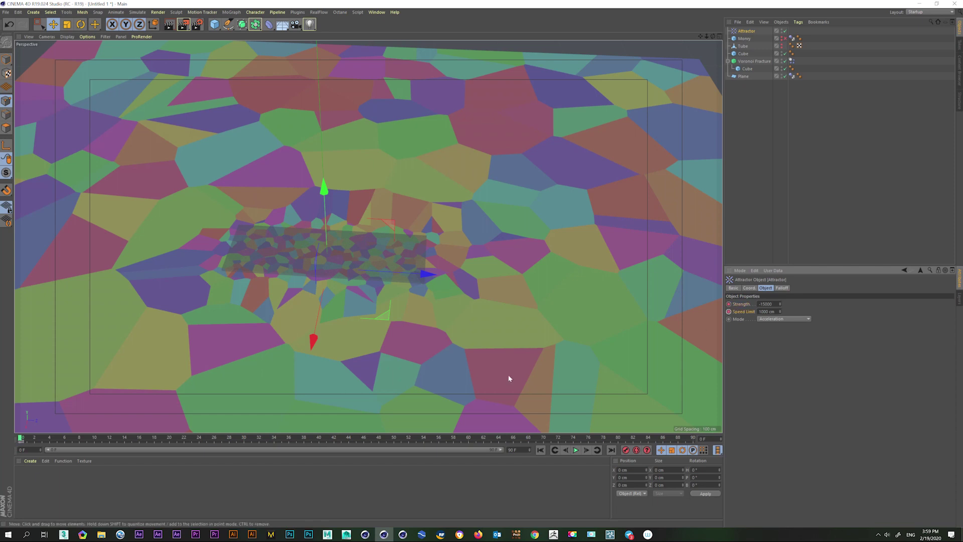
left_click(756, 304)
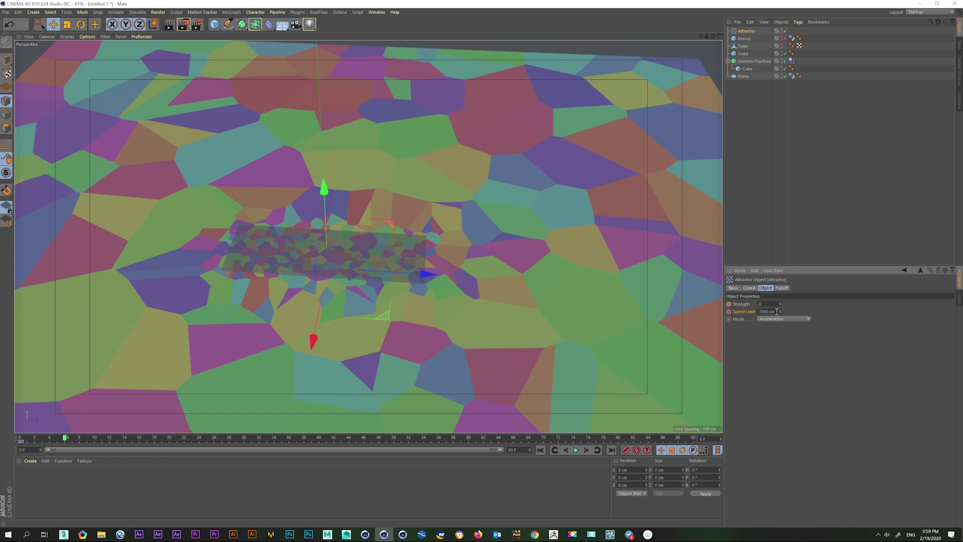
left_click(575, 451)
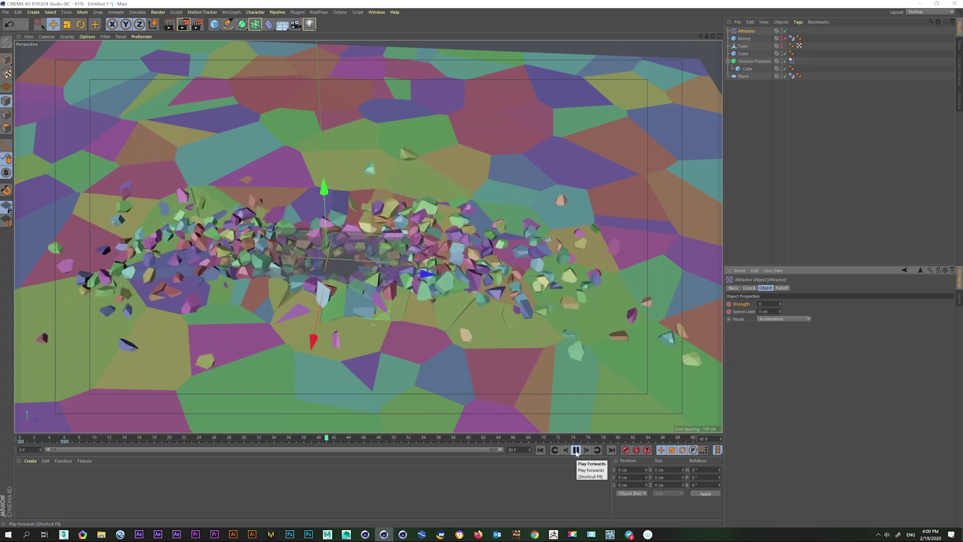
left_click(576, 450)
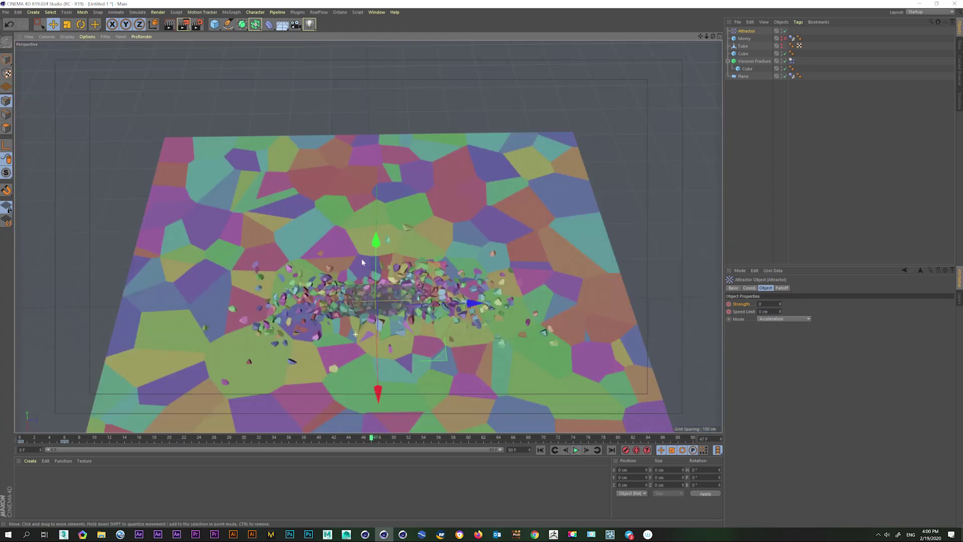
Step: Replay the shatter from a tilted view, rewind, and select the Monry block
mouse_move(362, 258)
left_mouse_down("alt")
mouse_move(247, 333)
mouse_move(351, 281)
left_mouse_up("alt")
left_click(576, 450)
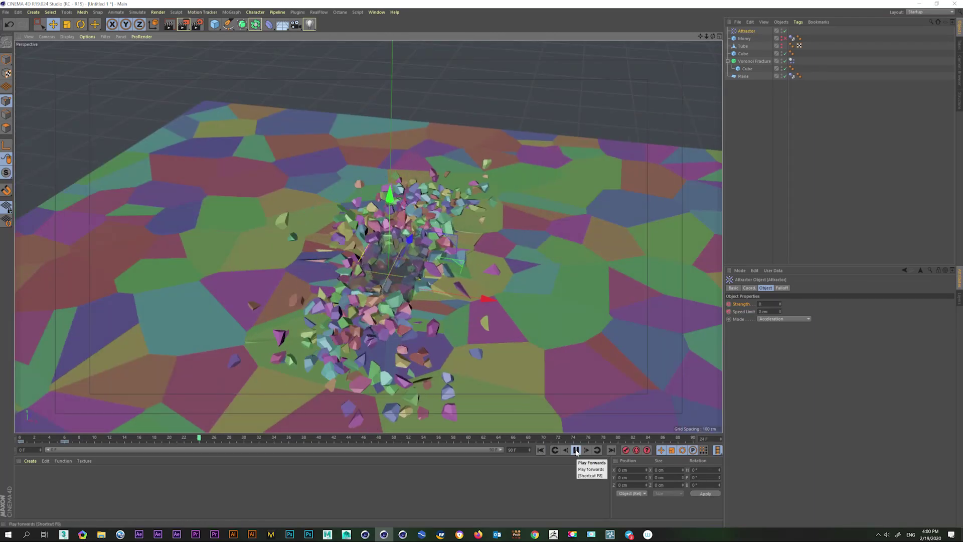
left_click(576, 451)
left_click(541, 450)
left_click(781, 40)
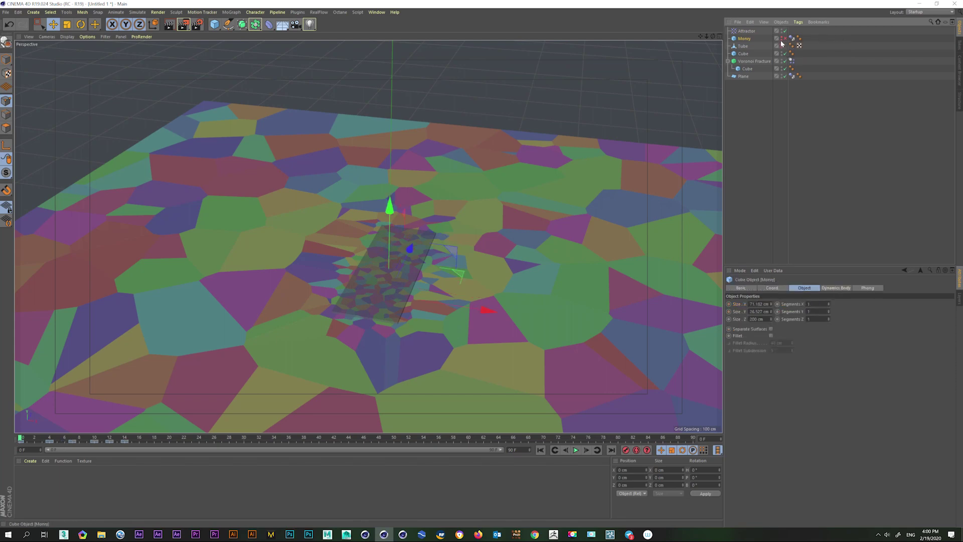
Step: Play the simulation, then select a range of the Attractor's keys on the timeline
left_click(576, 450)
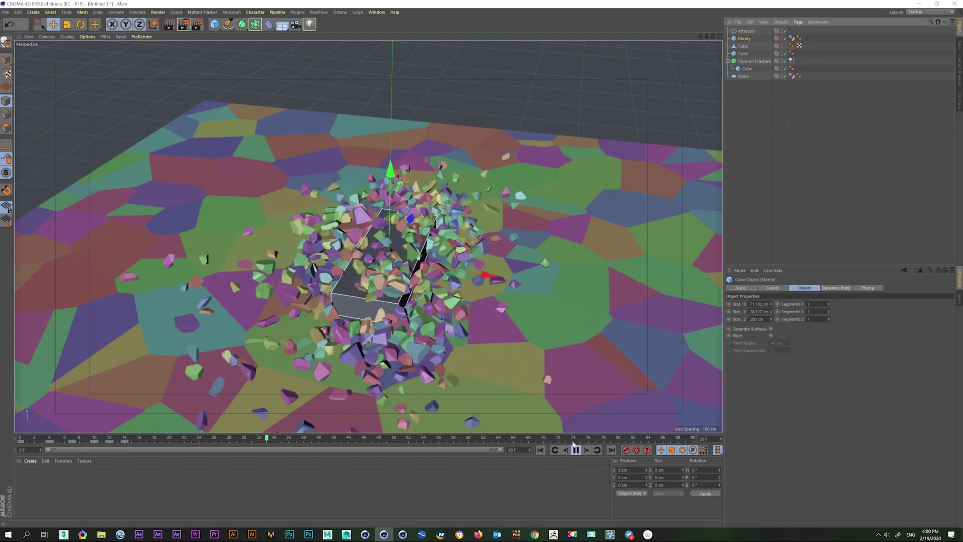
left_click(540, 450)
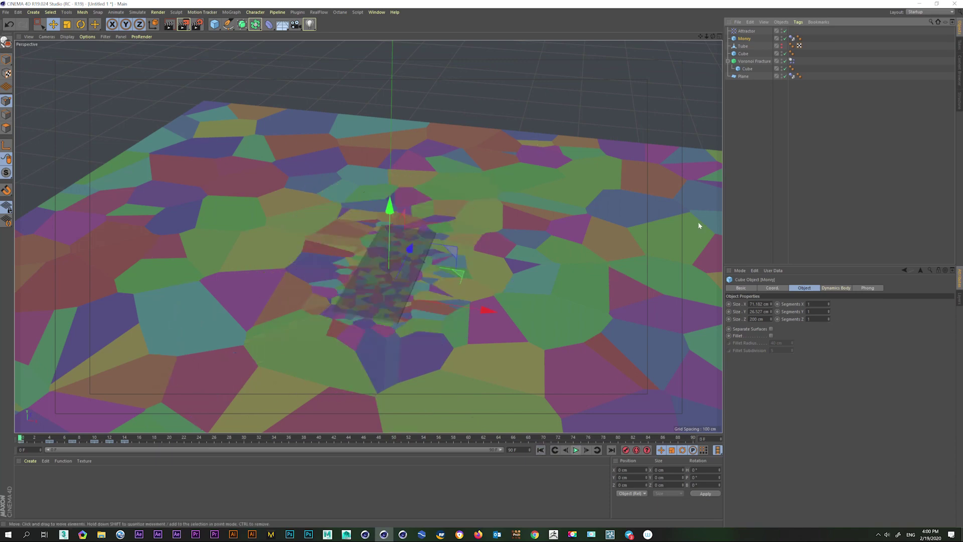
left_click(23, 442)
left_click_drag(169, 443, 1, 446)
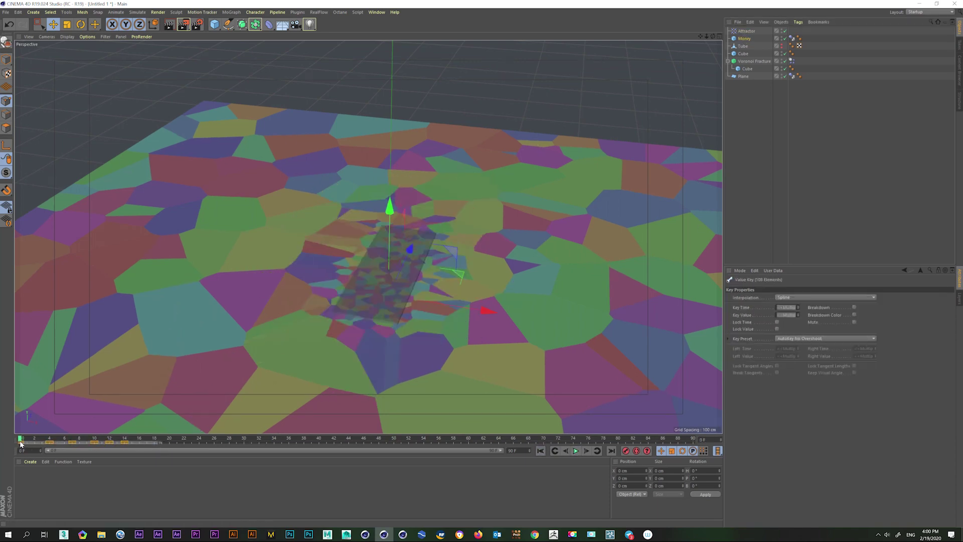
left_click(747, 30)
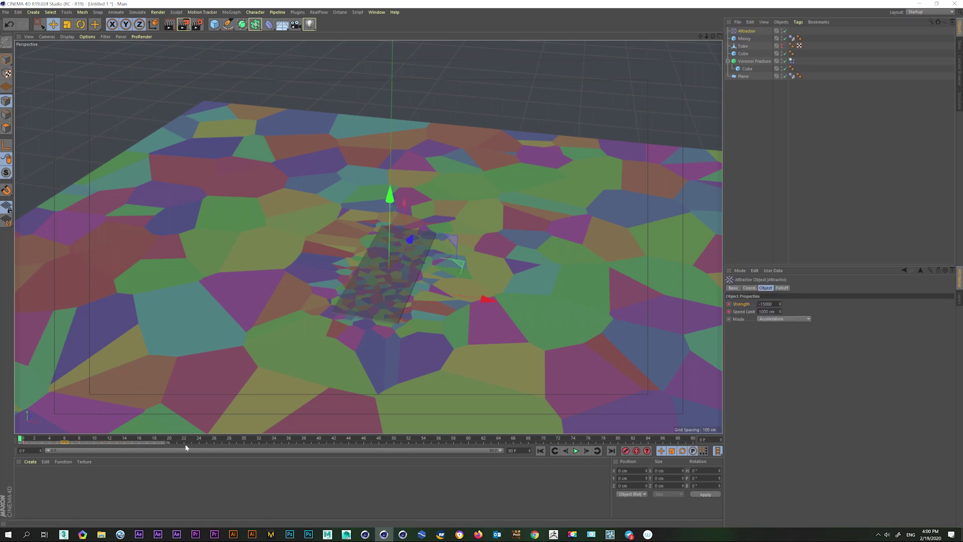
left_click_drag(185, 444, 22, 444)
Step: Delete the selected Attractor keys and replay the simulation to check the burst
left_click(576, 451)
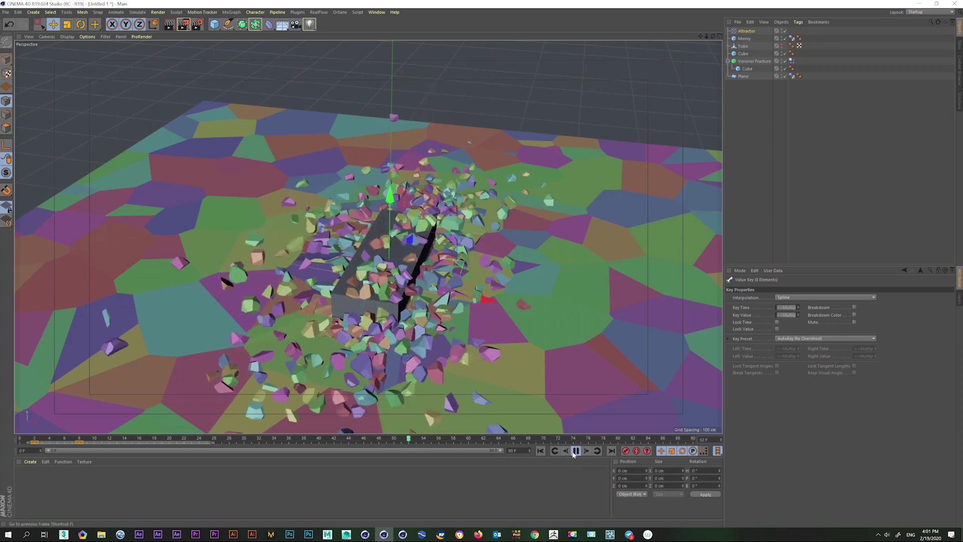
left_click(745, 31)
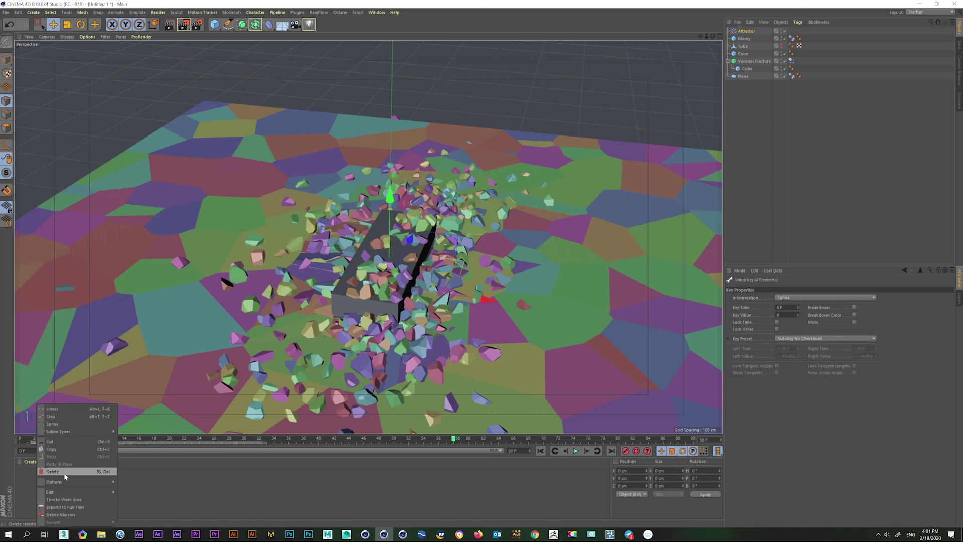
left_click(540, 451)
left_click(576, 451)
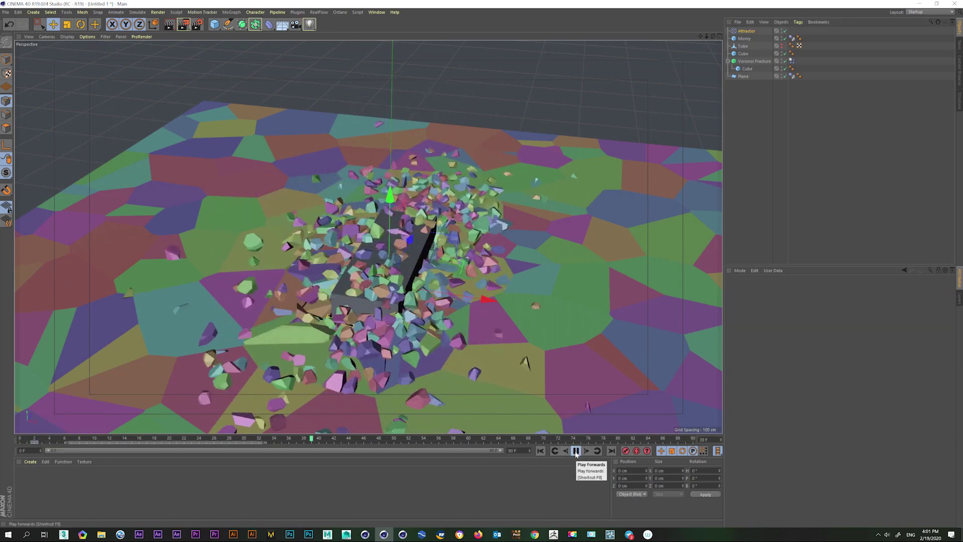
left_click(576, 451)
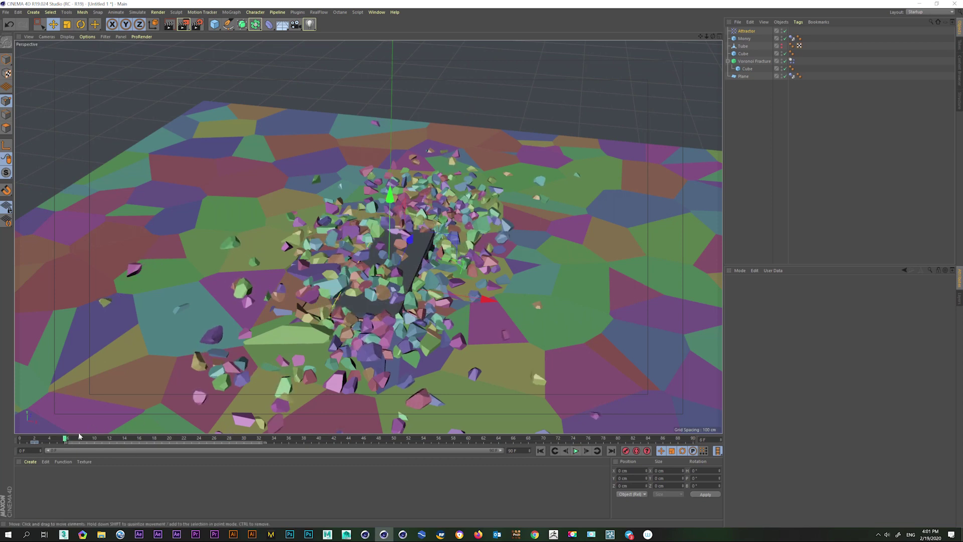
Step: Check the Attractor's −1500 starting strength, then replay and orbit lower around the block
left_click(746, 32)
left_click(761, 303)
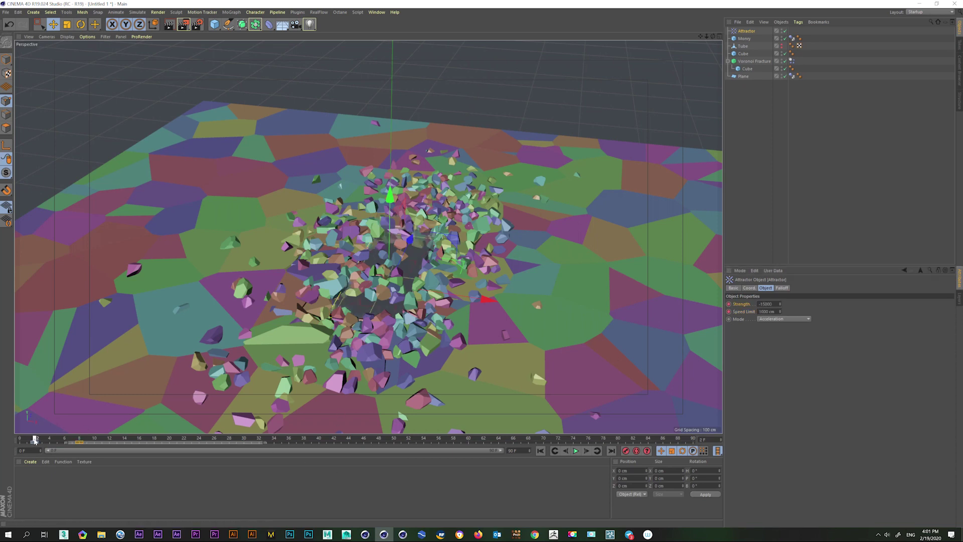
left_click(576, 450)
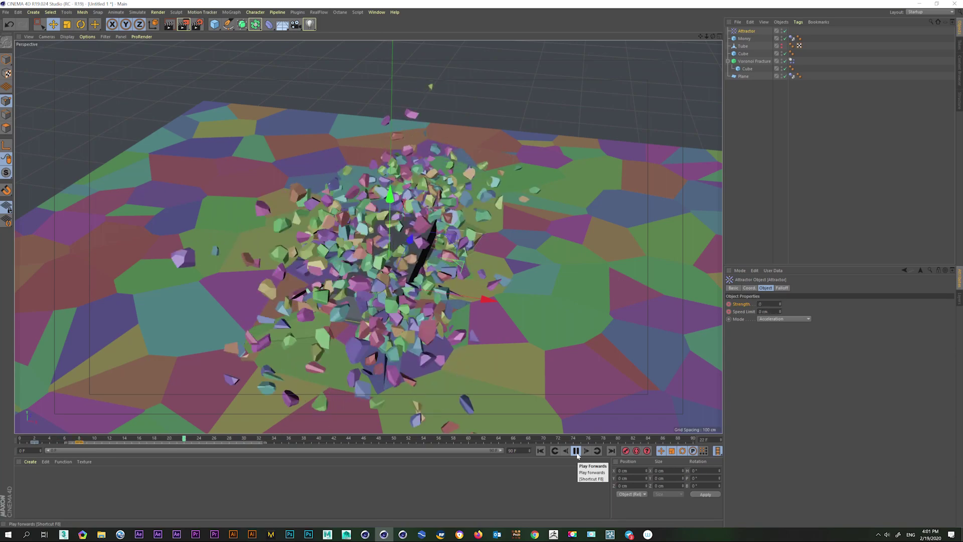
mouse_move(527, 304)
left_mouse_down("alt")
mouse_move(525, 415)
mouse_move(467, 332)
mouse_move(364, 354)
mouse_move(409, 313)
mouse_move(378, 392)
mouse_move(314, 395)
mouse_move(321, 281)
mouse_move(314, 396)
left_mouse_up("alt")
key("F8")
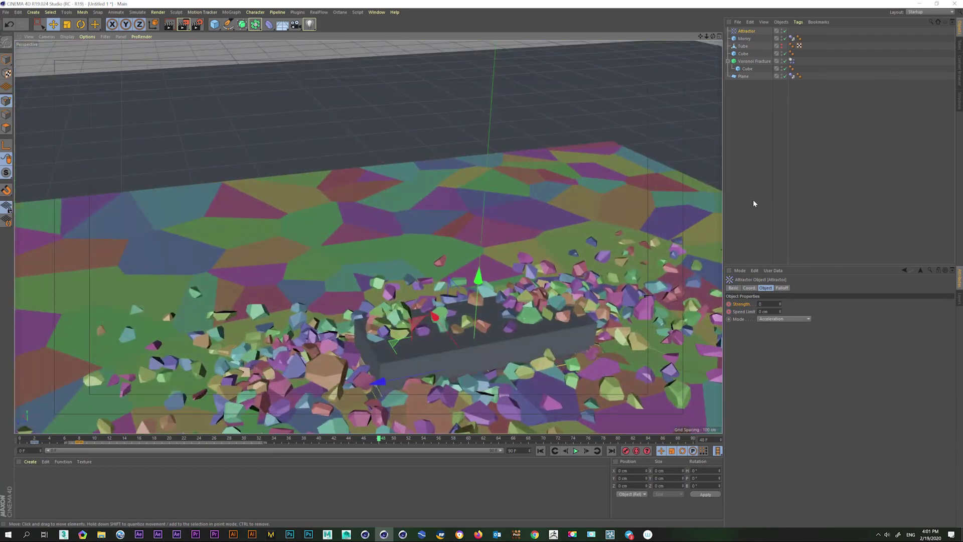
Step: Rewind and play the simulation while viewing the fractured area
left_click(791, 61)
key("shift+f")
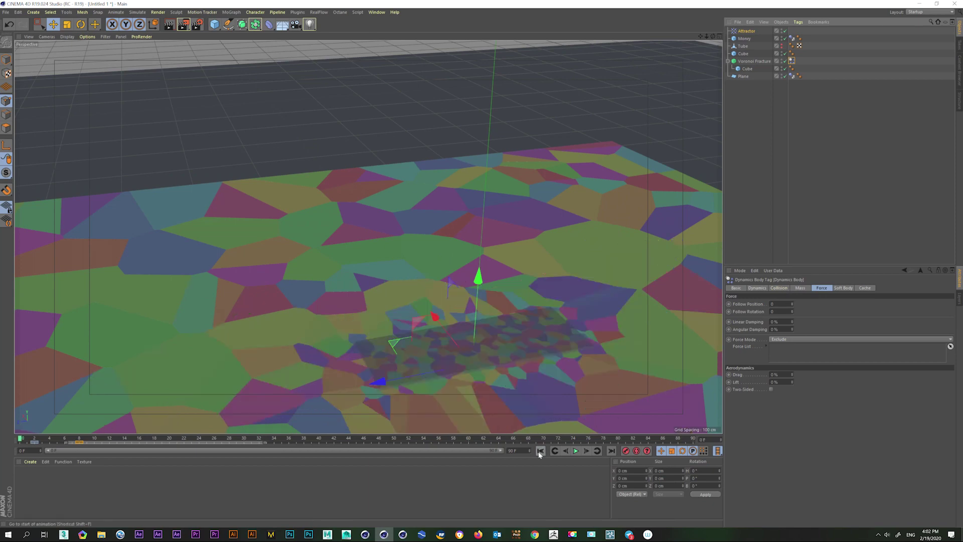
left_click_drag(554, 389, 572, 381, "alt")
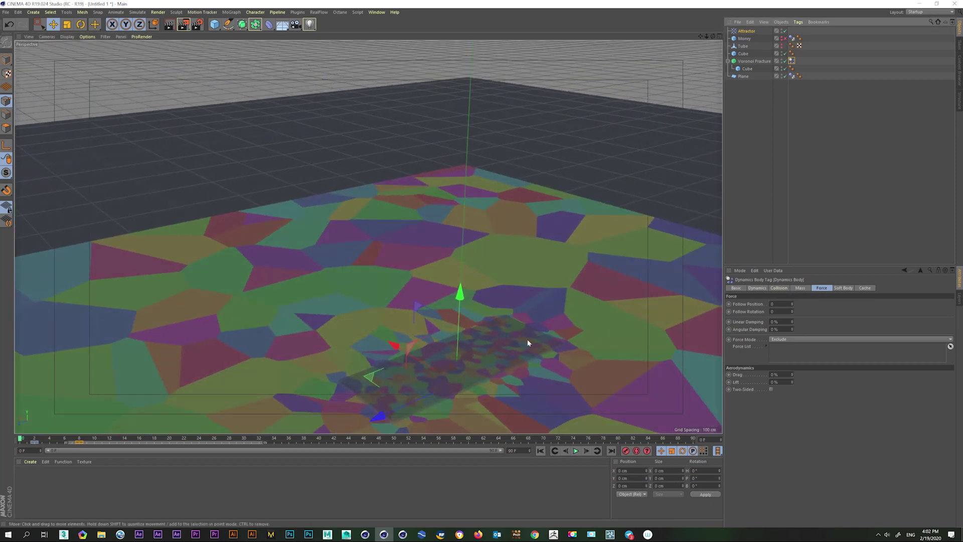
left_click(577, 451)
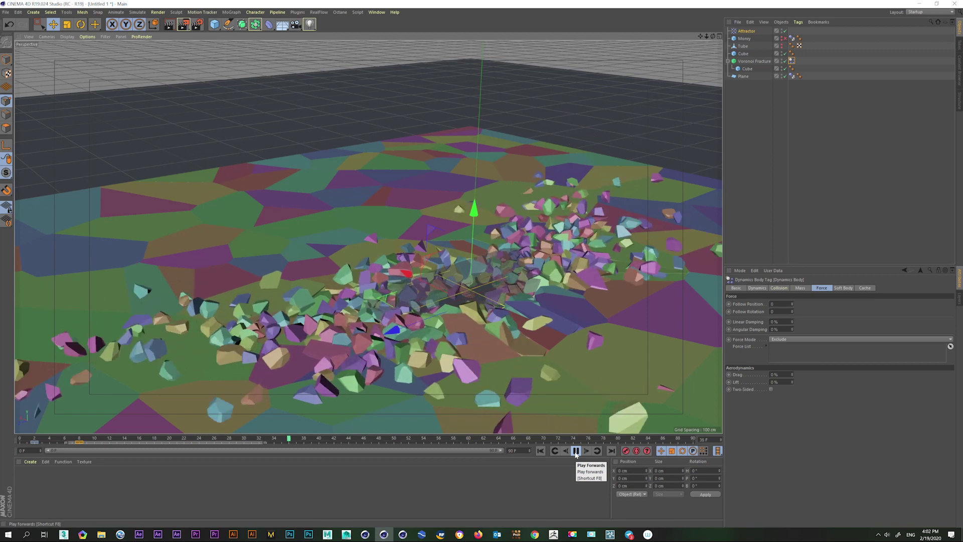
left_click(38, 440)
Step: Reduce the Attractor's falloff scale to 0% and replay the simulation
left_click(747, 30)
left_click(782, 288)
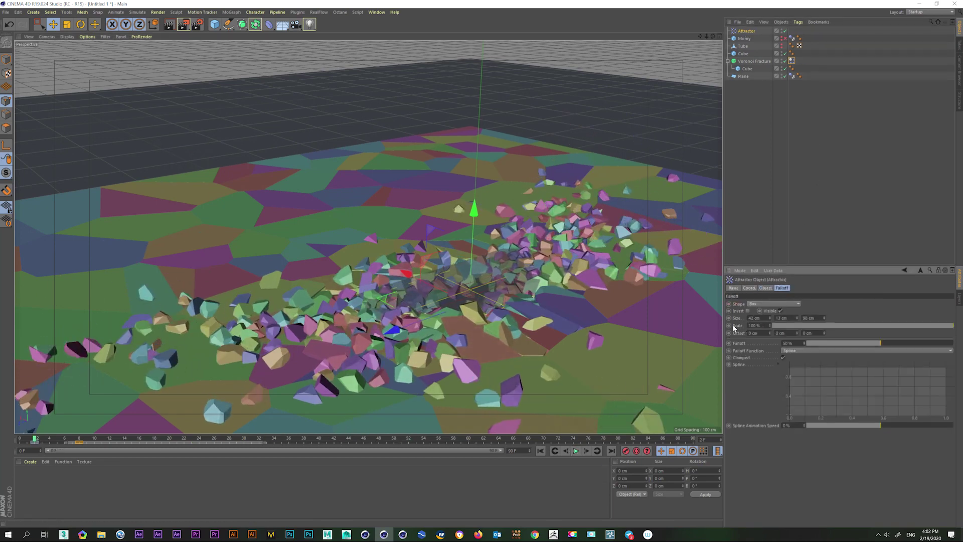
left_click_drag(951, 325, 731, 329)
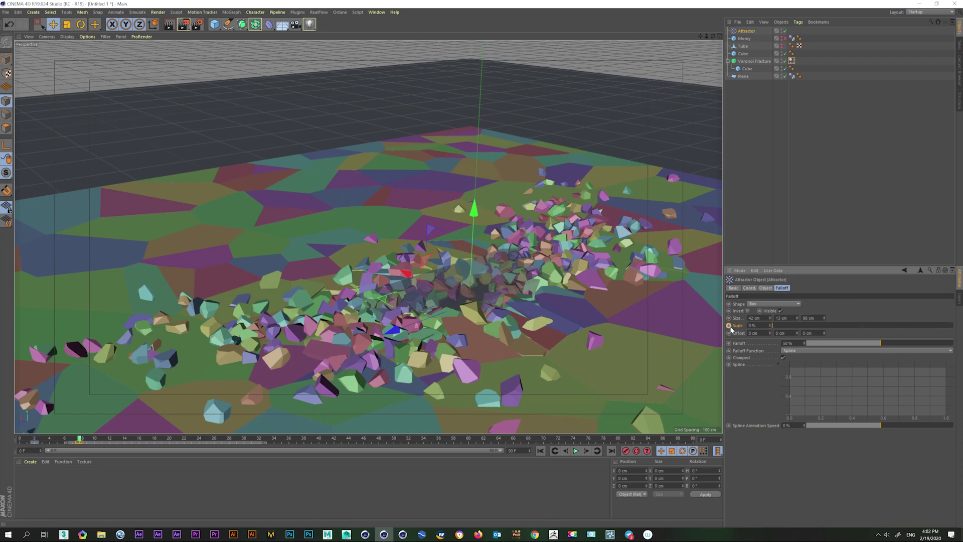
left_click(540, 451)
left_click(576, 451)
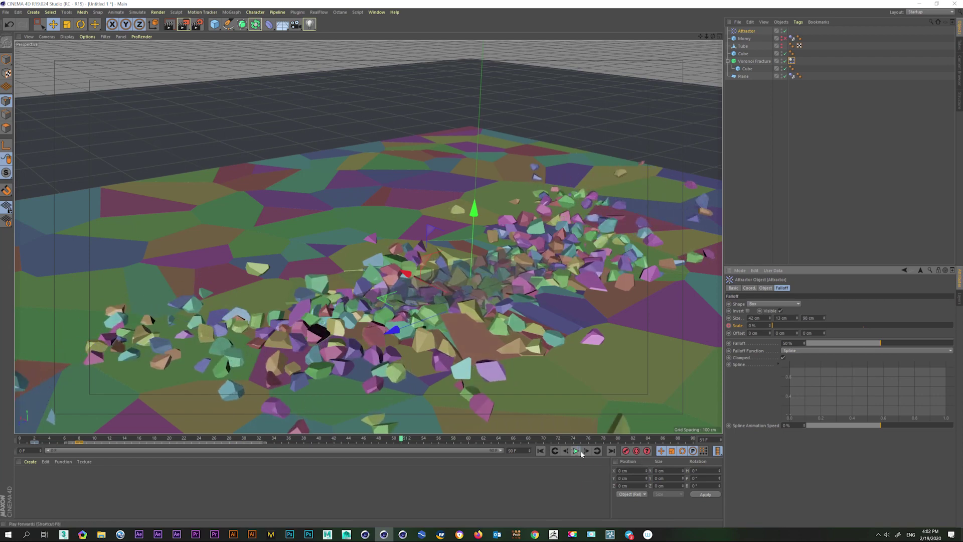
key("shift+f")
Step: Give the fragments' Dynamics Body 2% Drag, replay, and rewind to the start
left_click(792, 61)
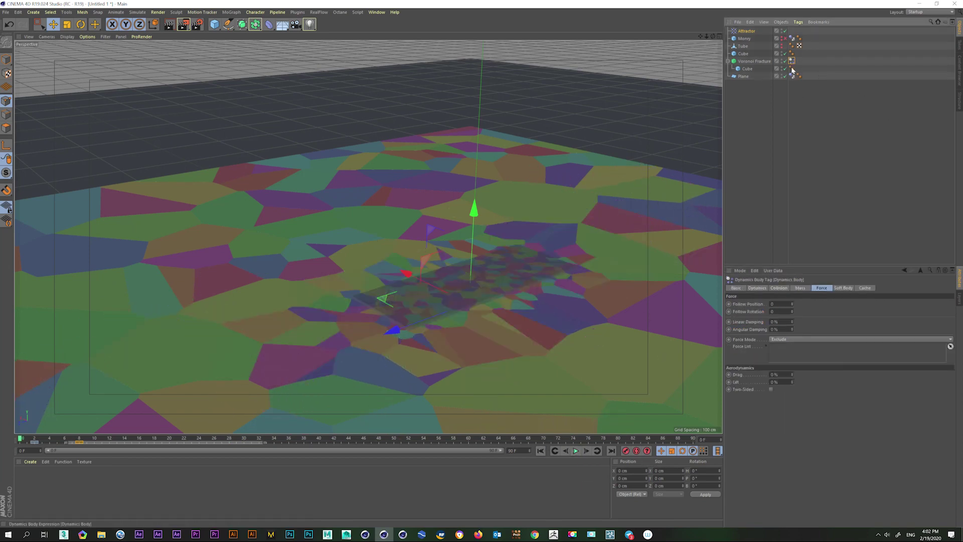
left_click(775, 375)
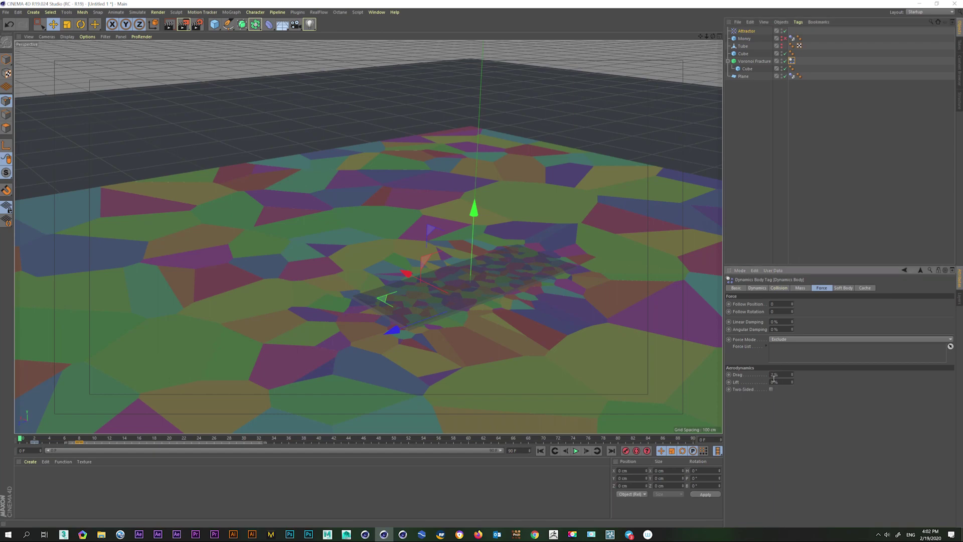
type("2")
left_click(576, 452)
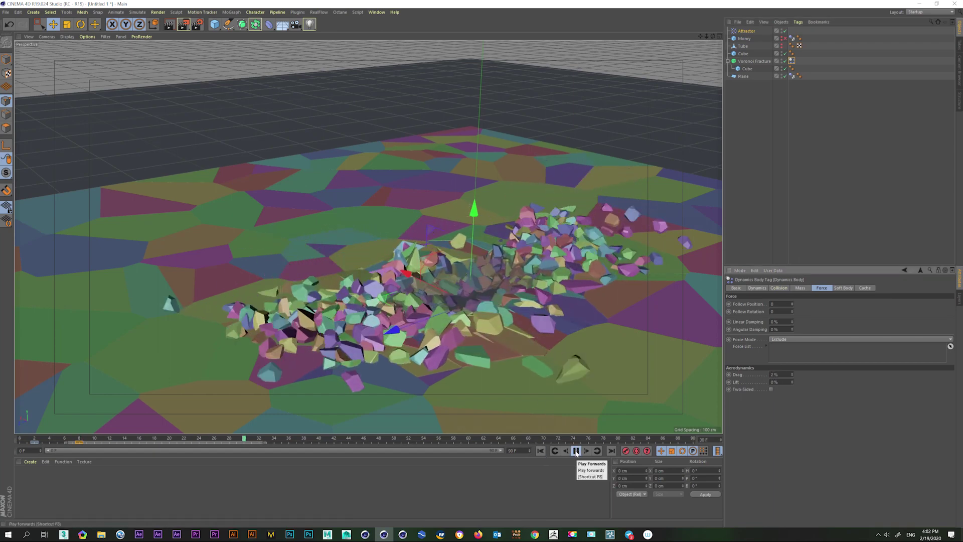
key("shift+f")
Step: Create a fixed Connector for the Voronoi Fracture, select it, and play the simulation
left_click(754, 61)
left_click(837, 294)
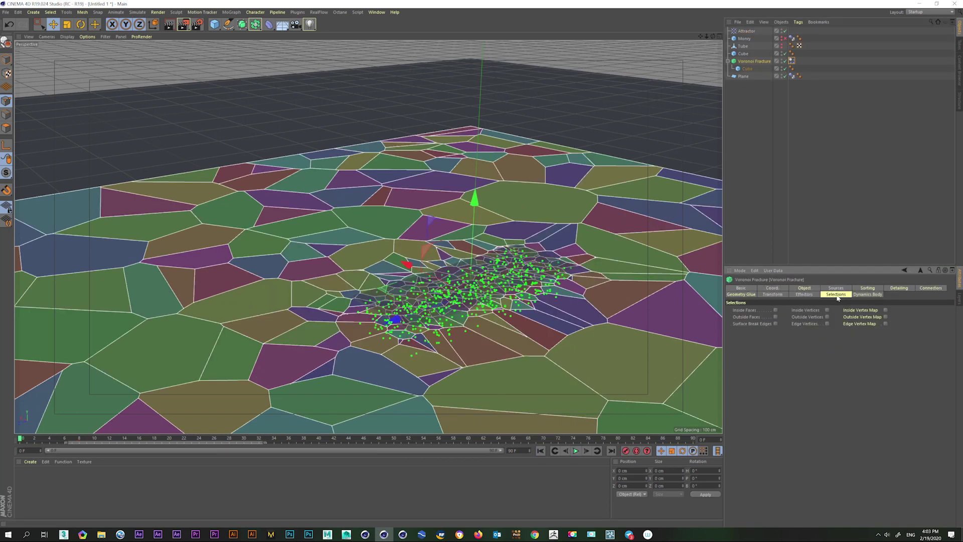
left_click(868, 288)
left_click(930, 288)
left_click(758, 311)
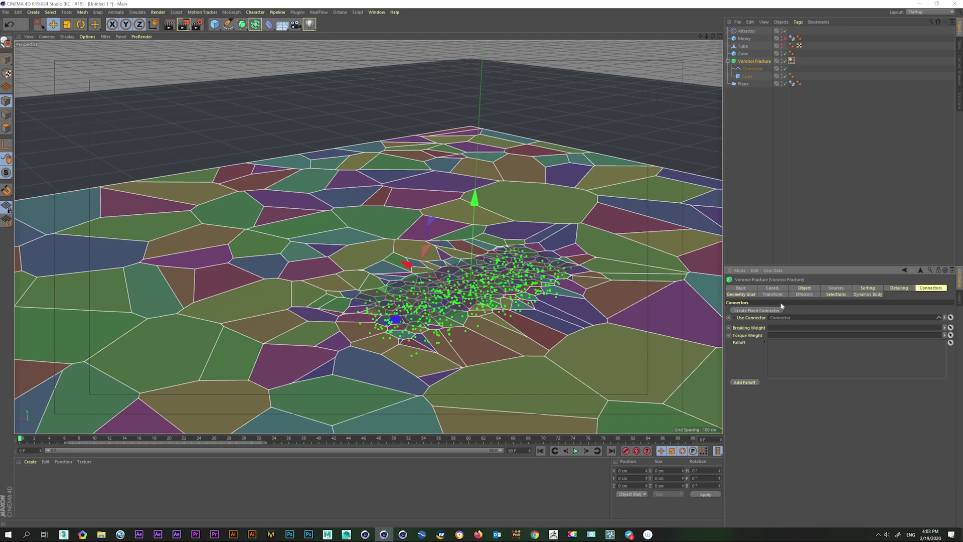
left_click(752, 68)
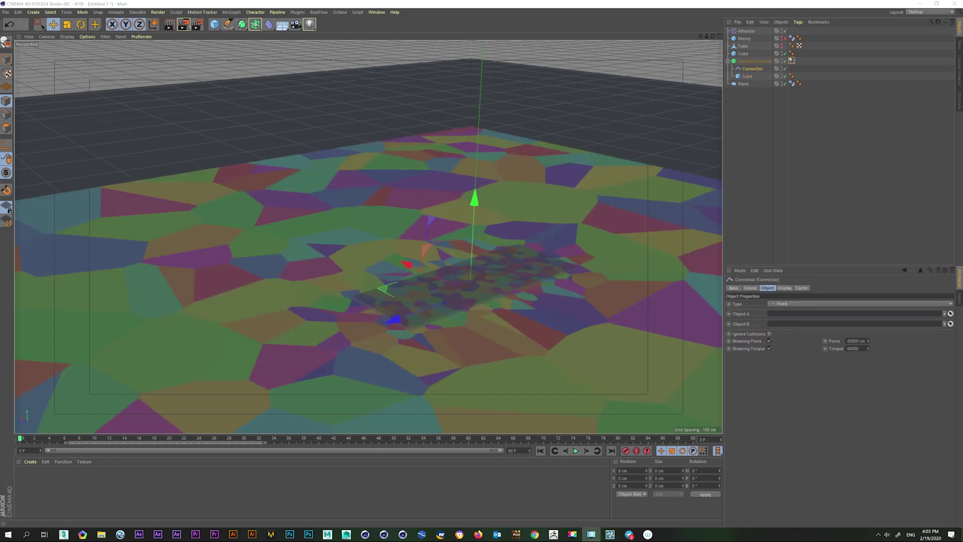
left_click(577, 452)
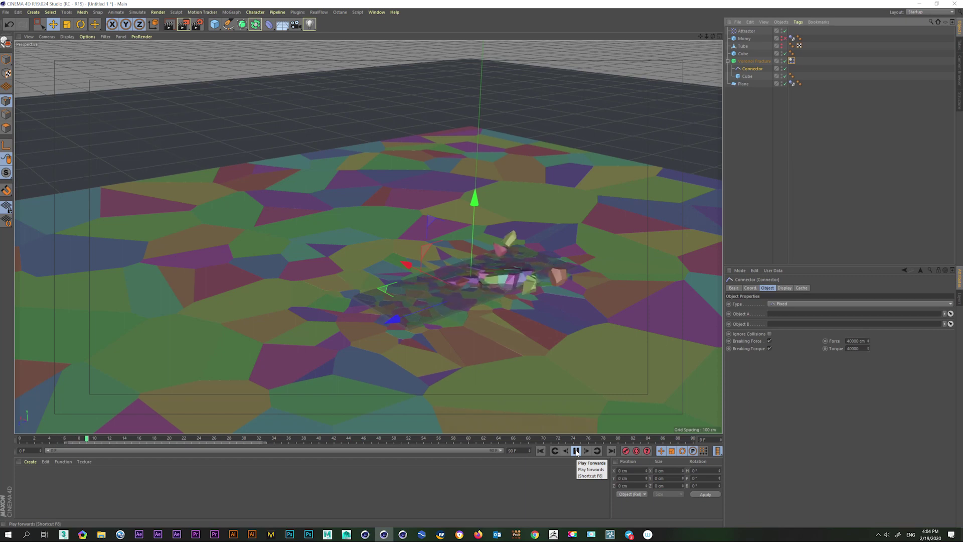
Step: Set the Connector's Breaking Force to 20000 and Breaking Torque to 10000
double_click(855, 340)
type("20000")
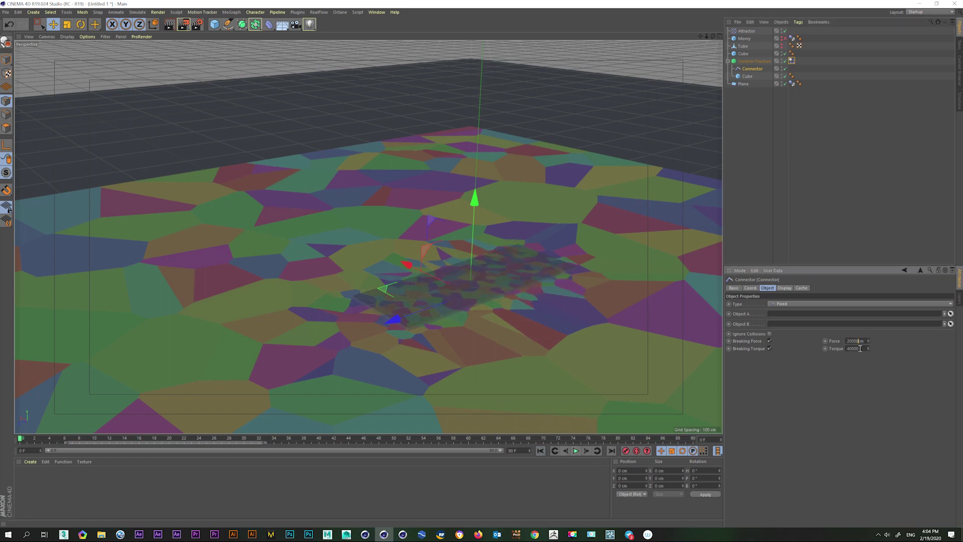
double_click(860, 349)
key("BackSpace")
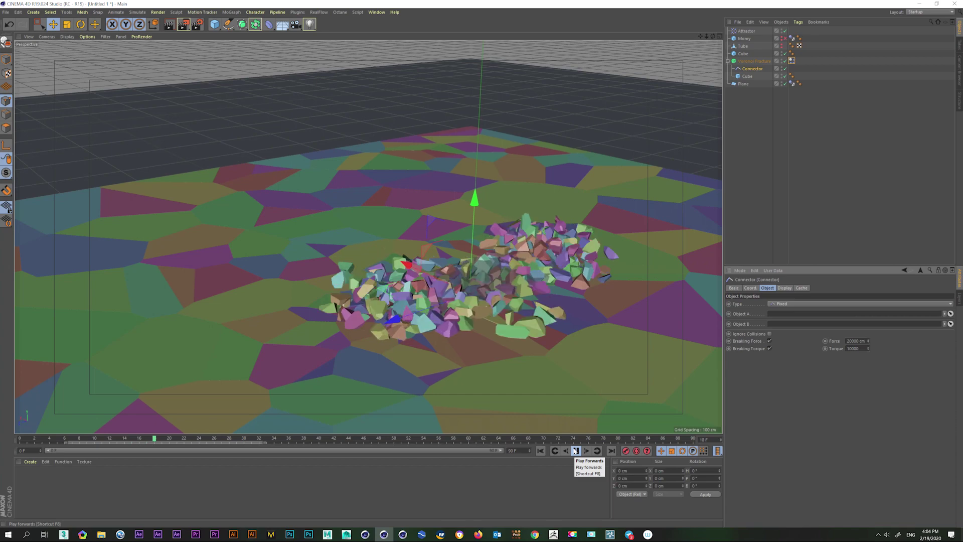
Step: Orbit closer to the debris and replay the fracture simulation twice
left_click_drag(521, 381, 516, 414, "alt")
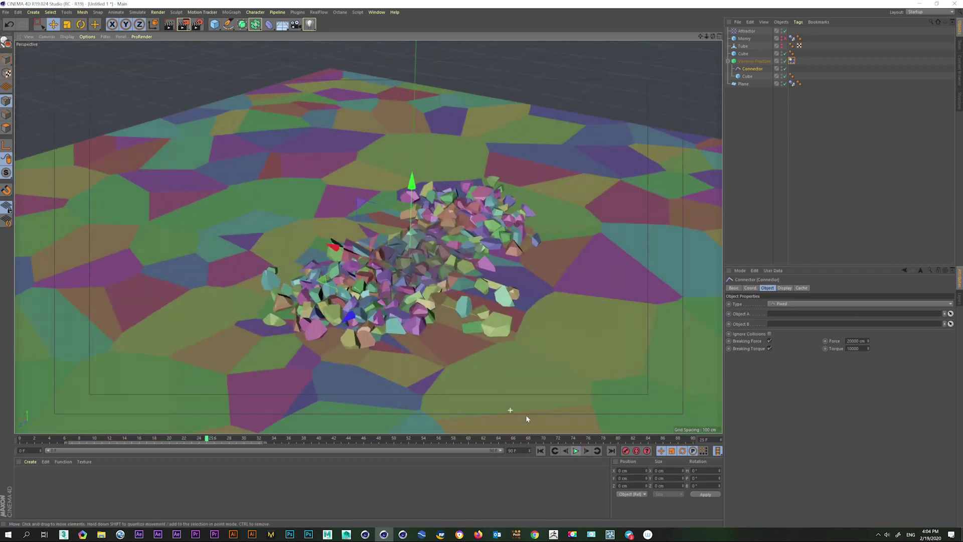
left_click(541, 451)
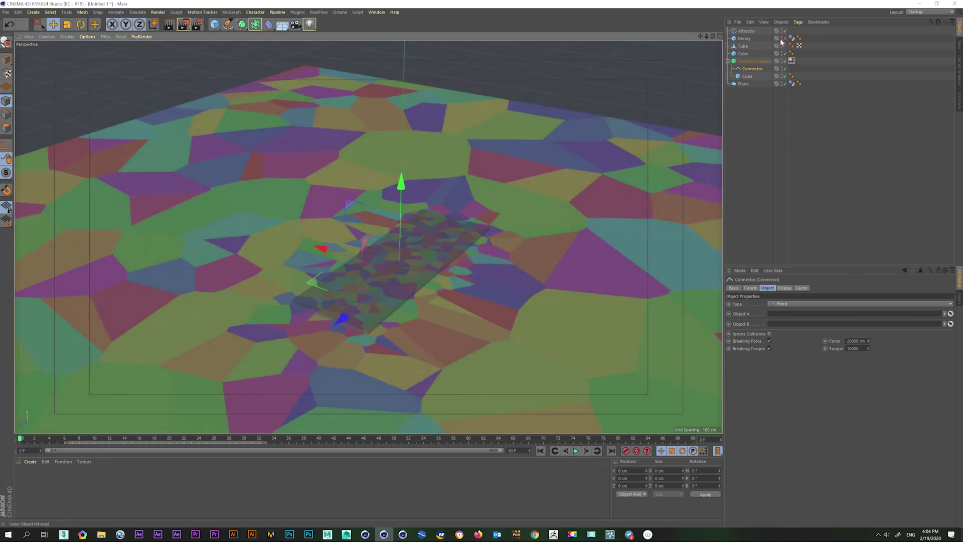
left_click(577, 451)
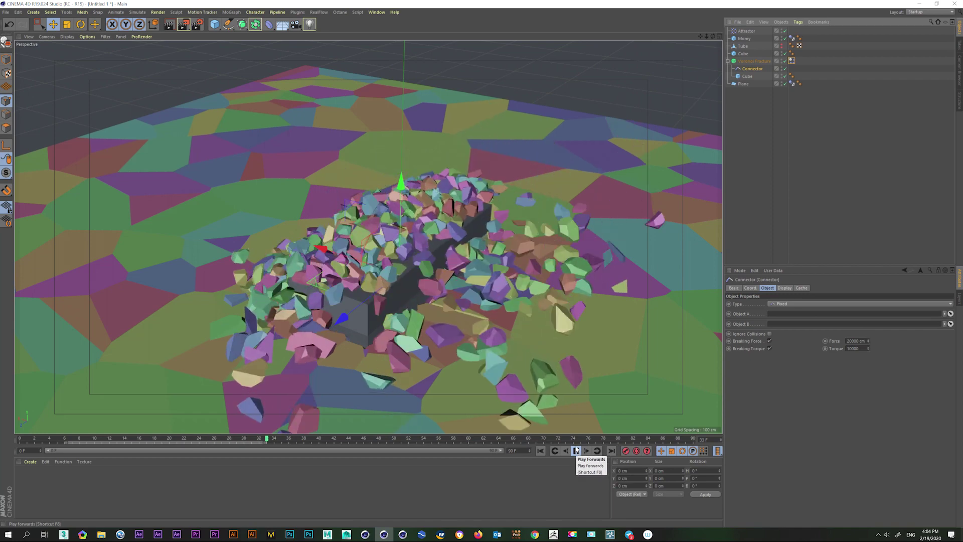
left_click(576, 451)
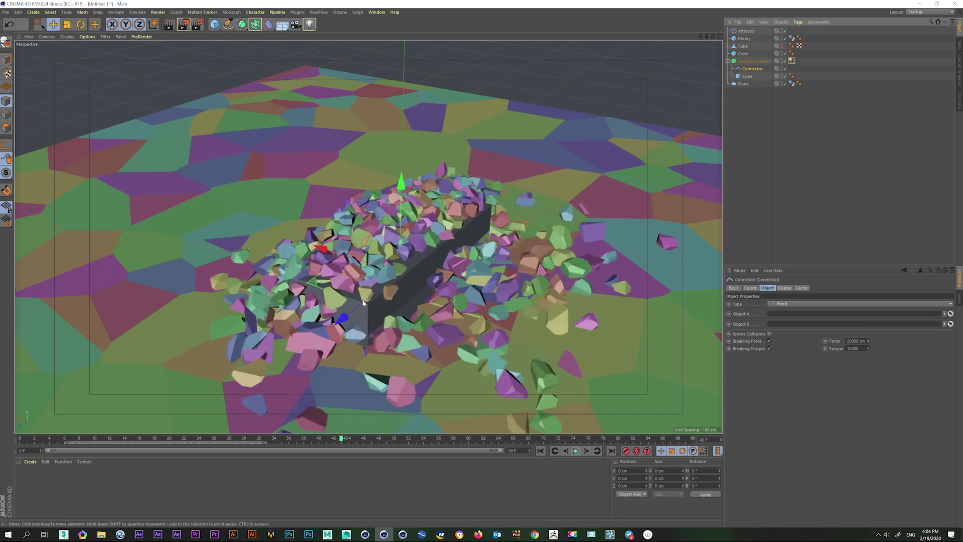
left_click_drag(713, 36, 753, 45)
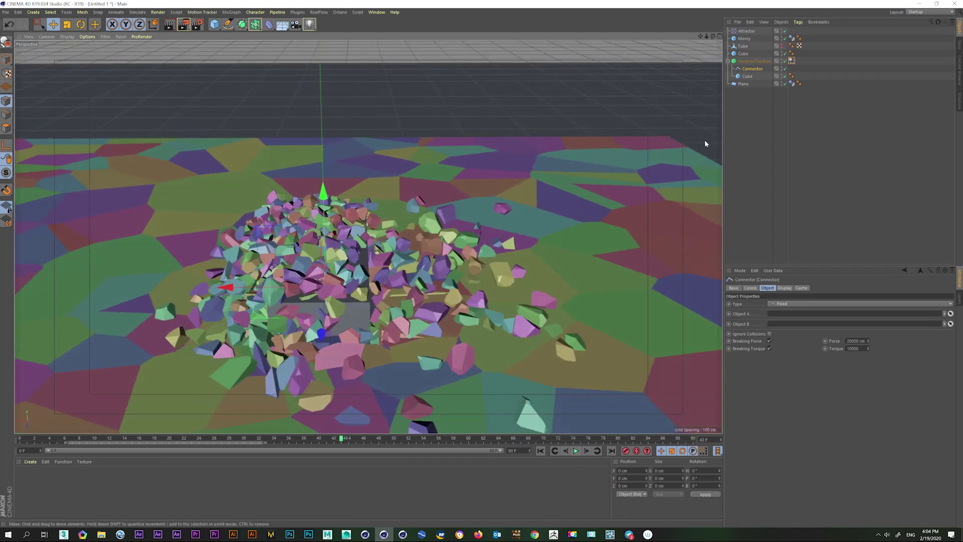
left_click(546, 451)
left_click(577, 451)
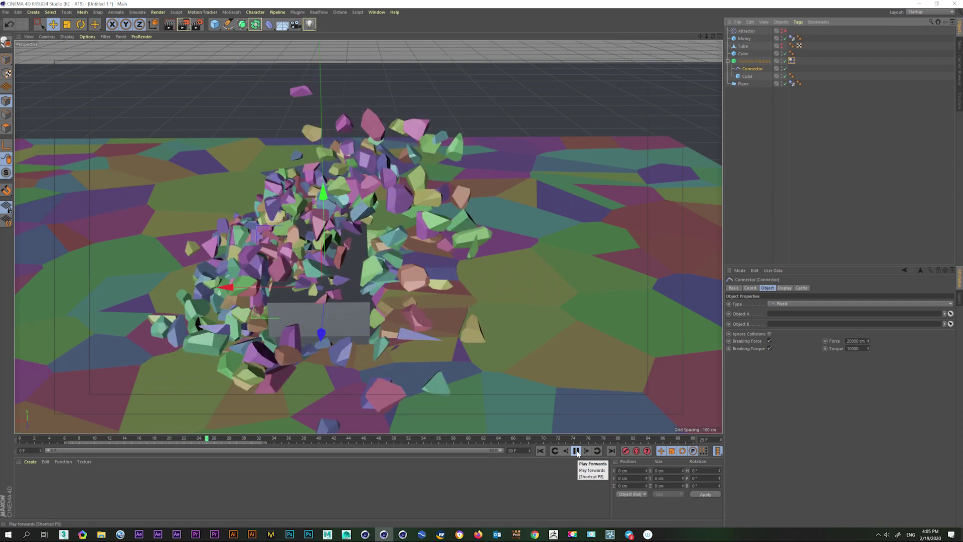
left_click(541, 451)
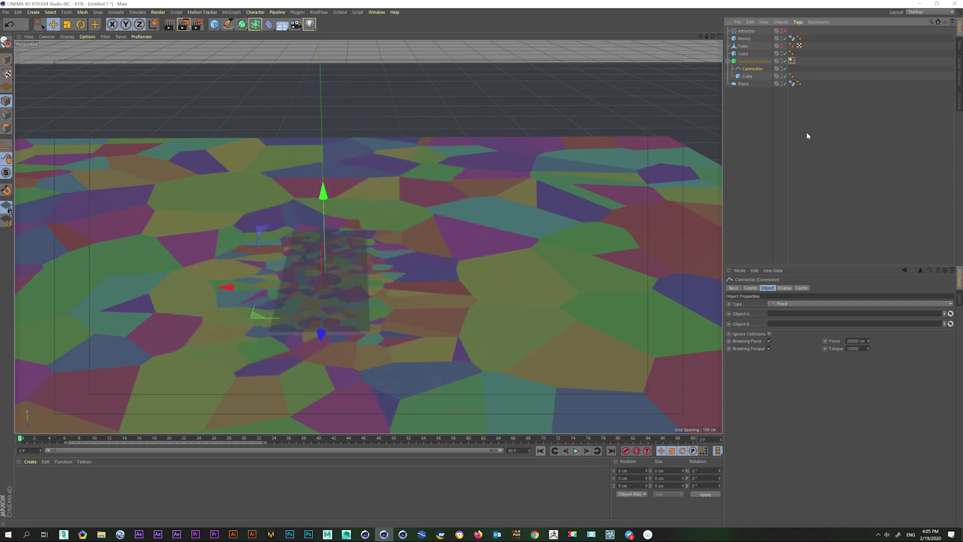
Step: Select the Attractor's and Monty's animation keys on the timeline
left_click(779, 32)
left_click(69, 443)
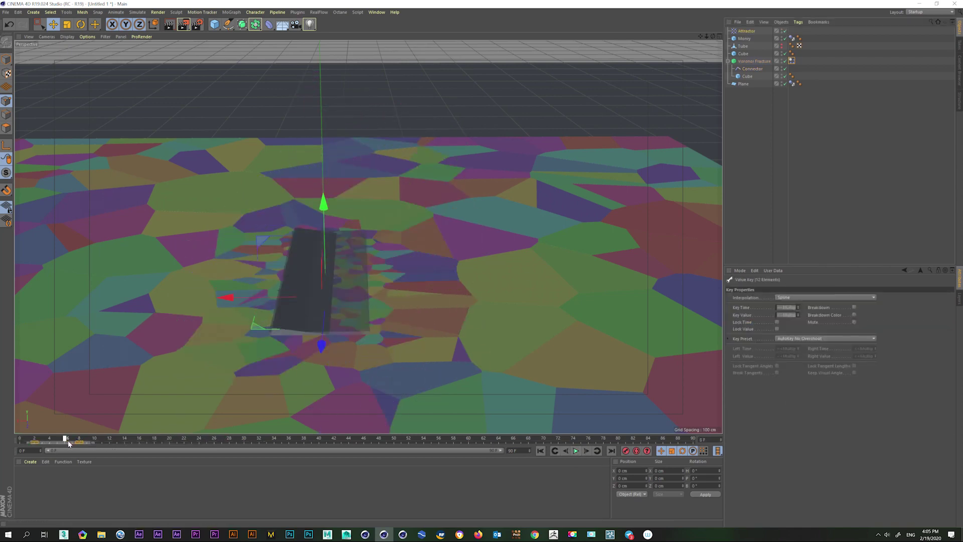
left_click_drag(69, 443, 76, 444)
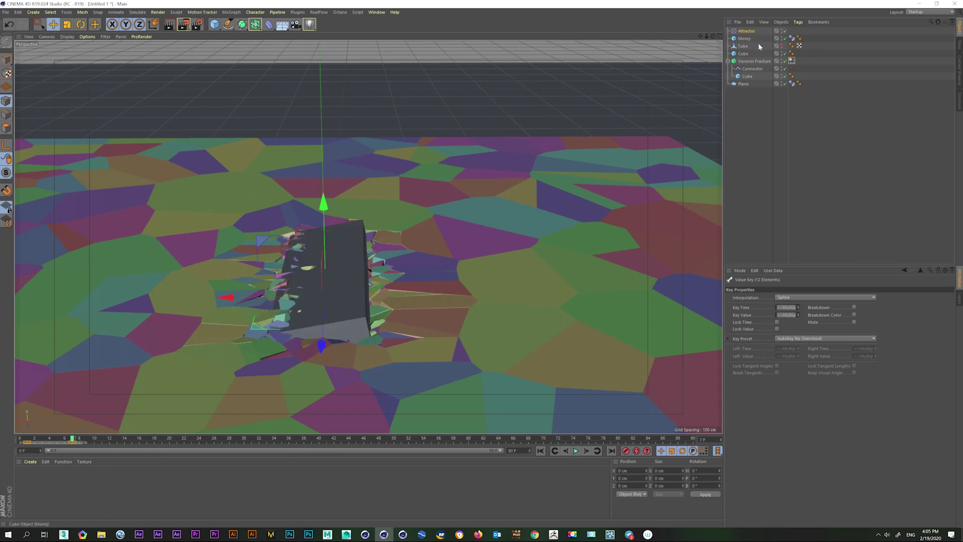
left_click(744, 38, "ctrl")
left_click_drag(147, 443, 27, 446)
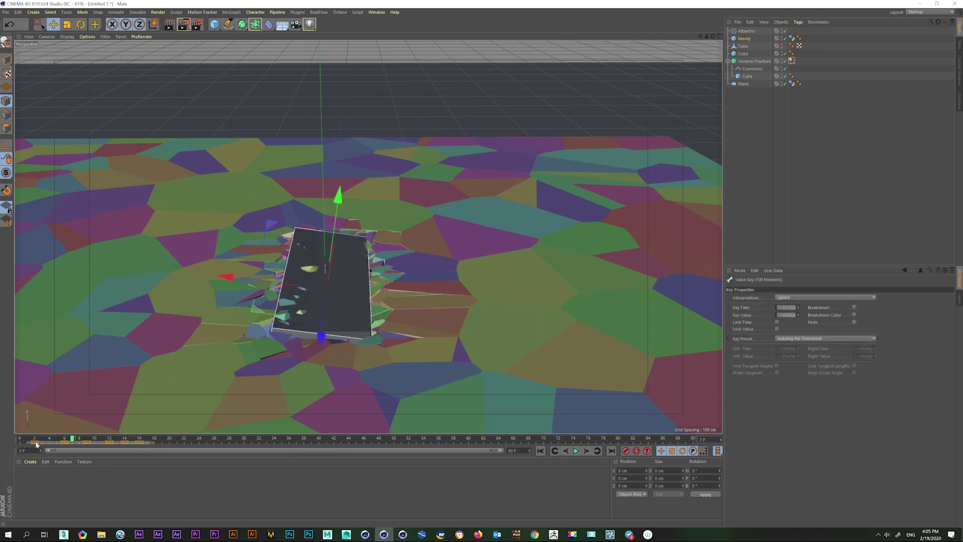
Step: Switch the Attractor's falloff shape to Sphere and replay from frame 0
left_click(746, 31)
left_click(783, 304)
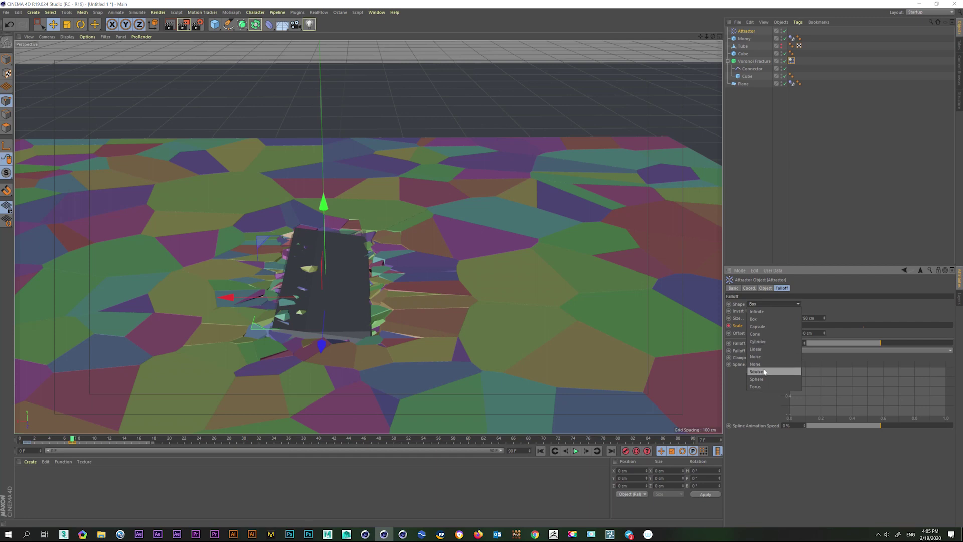
left_click(693, 329)
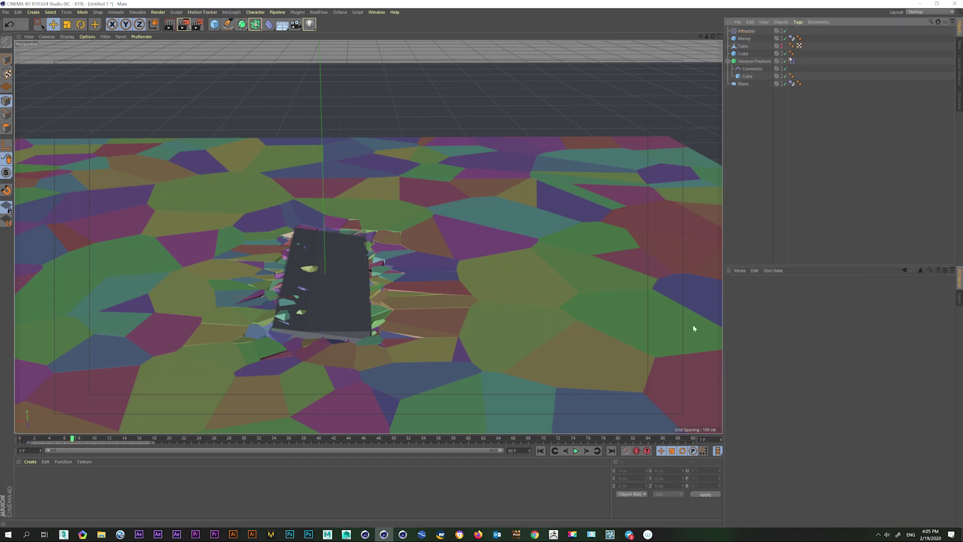
left_click(544, 452)
left_click(576, 452)
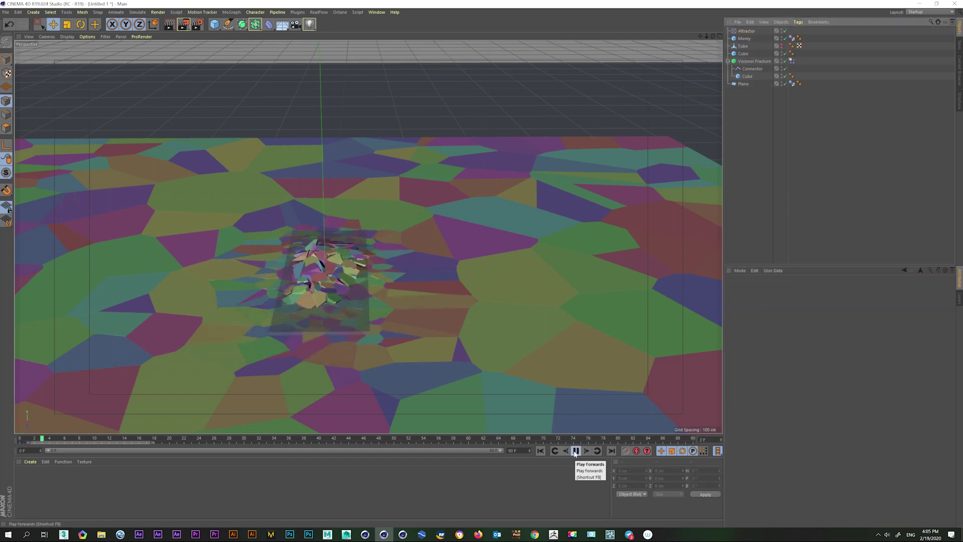
left_click(576, 452)
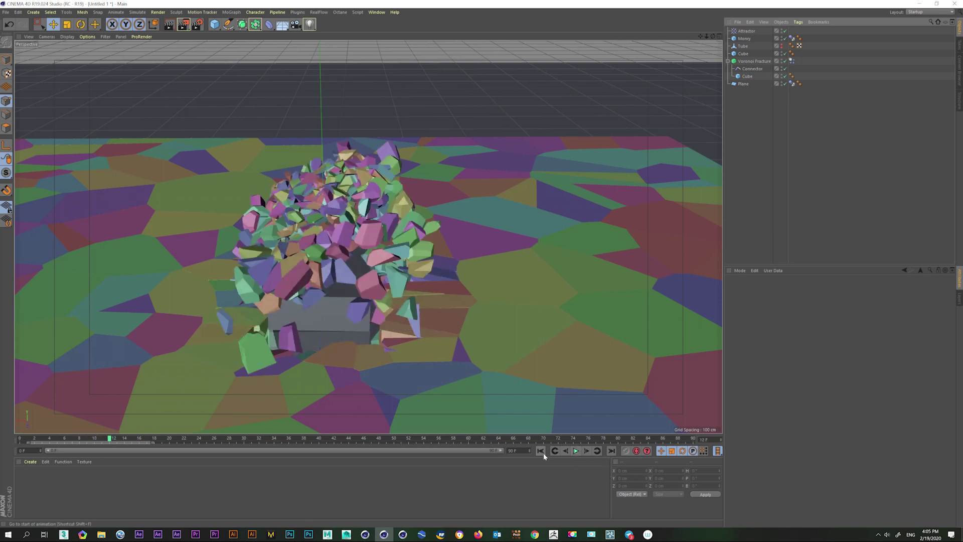
left_click(542, 451)
left_click(753, 32)
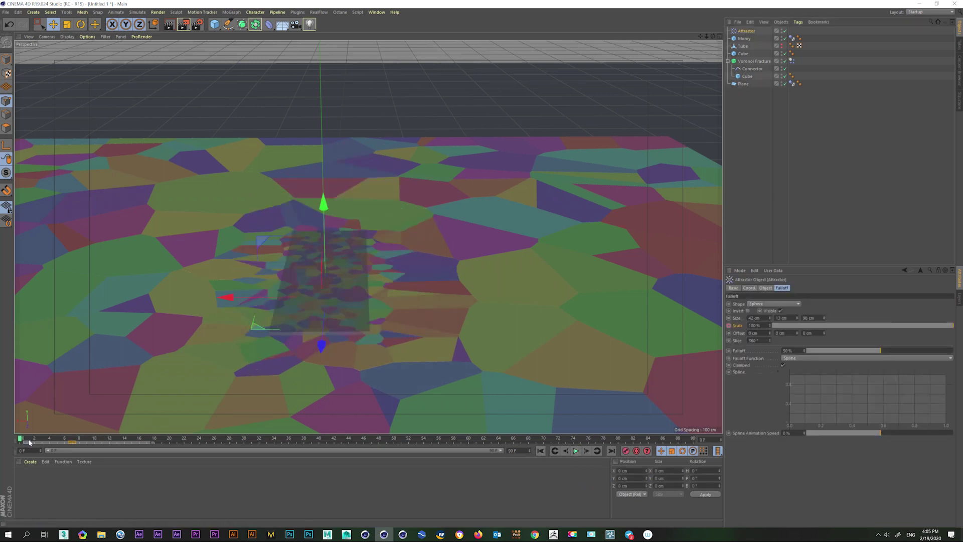
Step: Make the sphere falloff slightly taller and play the shatter in the Perspective view
key("g")
middle_click(414, 363)
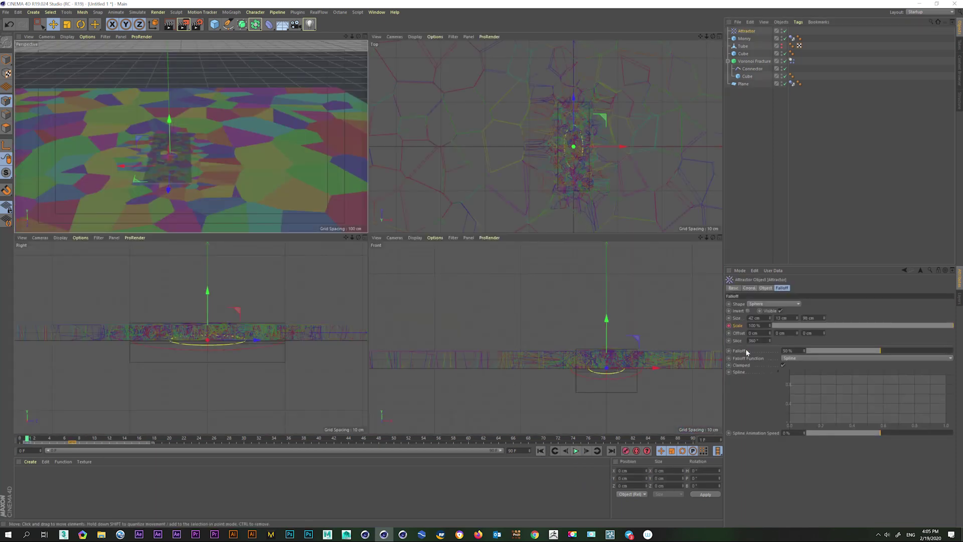
left_click_drag(797, 318, 797, 316)
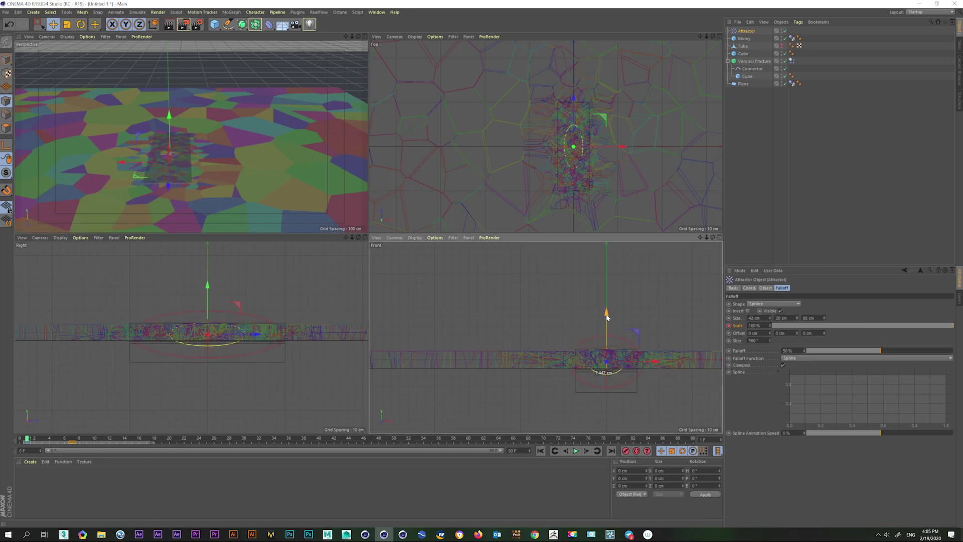
key("F1")
left_click(576, 451)
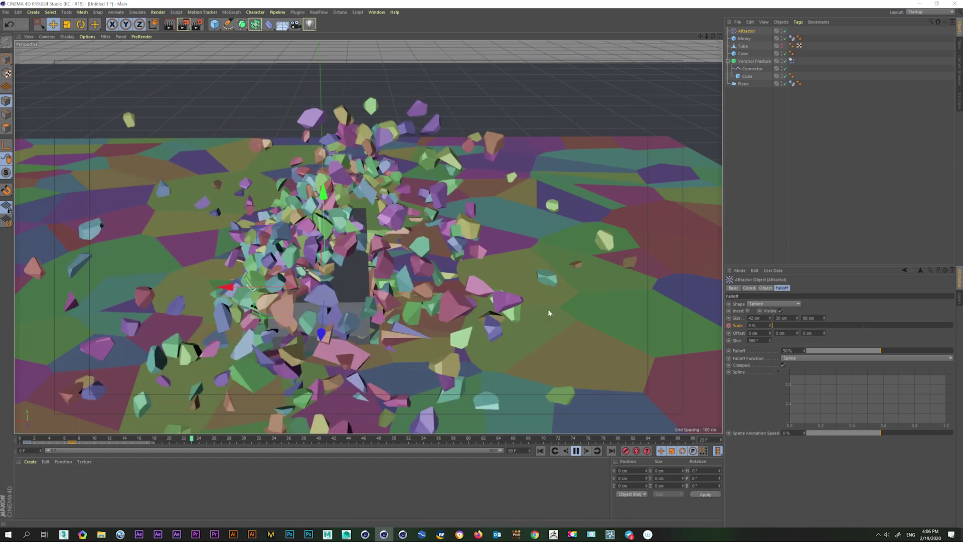
left_click_drag(548, 313, 378, 329, "alt")
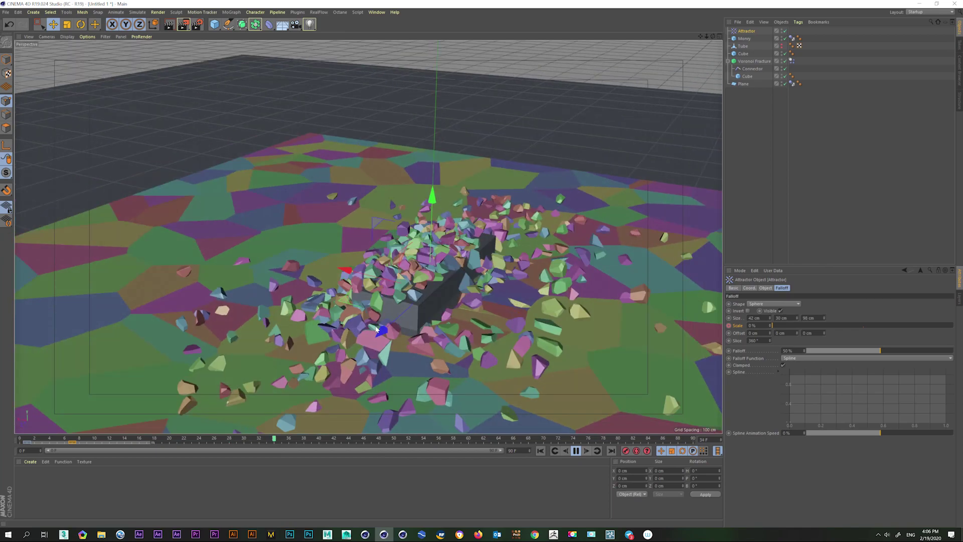
key("F8")
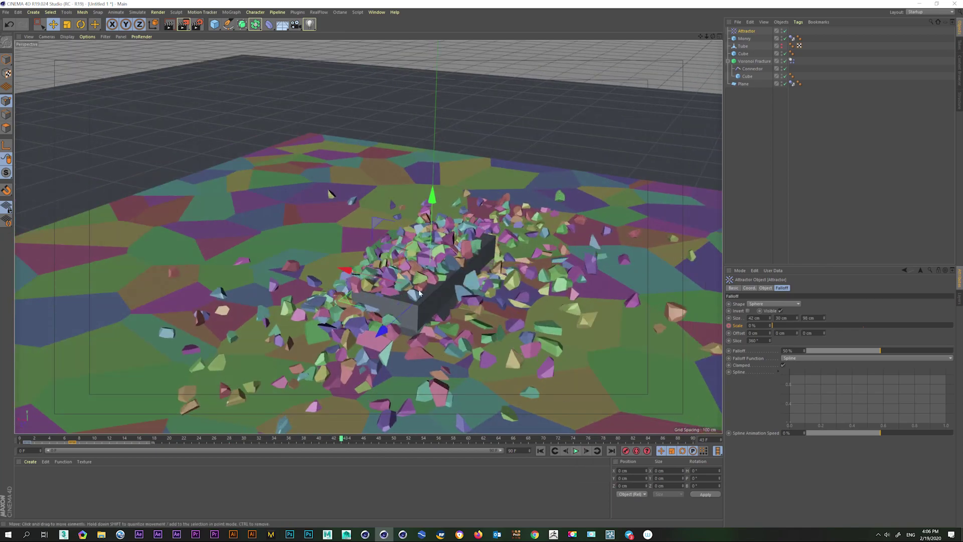
mouse_move(419, 294)
left_mouse_down("alt")
mouse_move(481, 259)
mouse_move(494, 312)
left_mouse_up("alt")
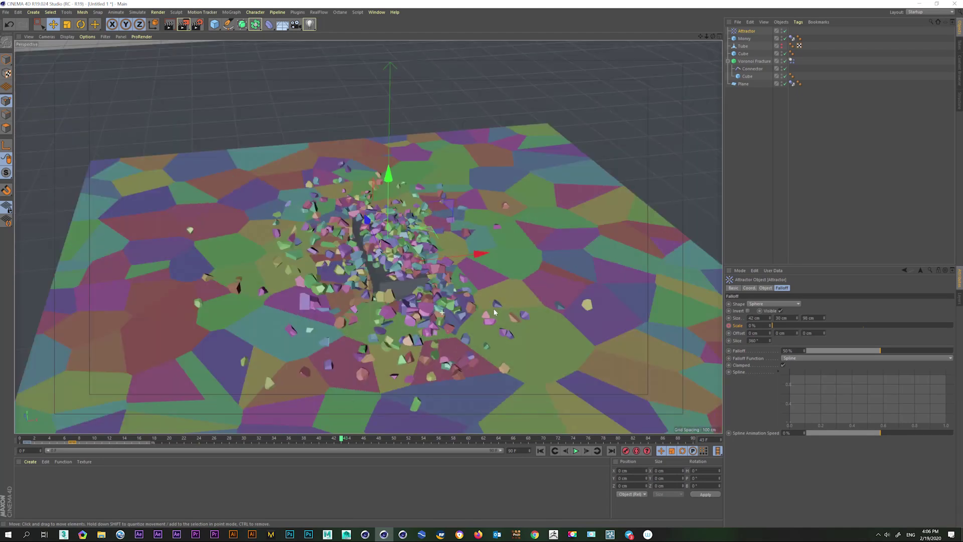
key("ctrl+shift+z")
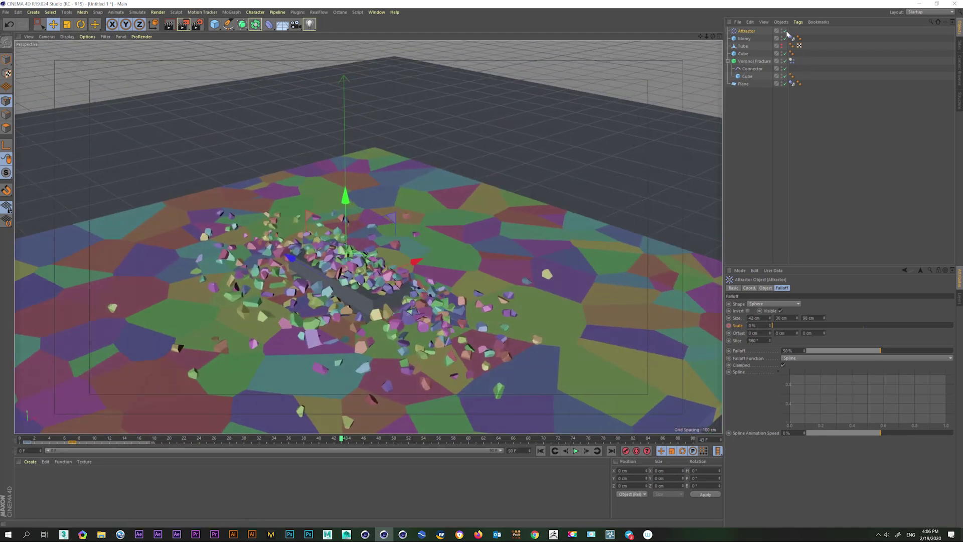
Step: Switch the falloff to a 12 cm tall Box, replay to frame 43, and disable the Attractor
left_click(774, 303)
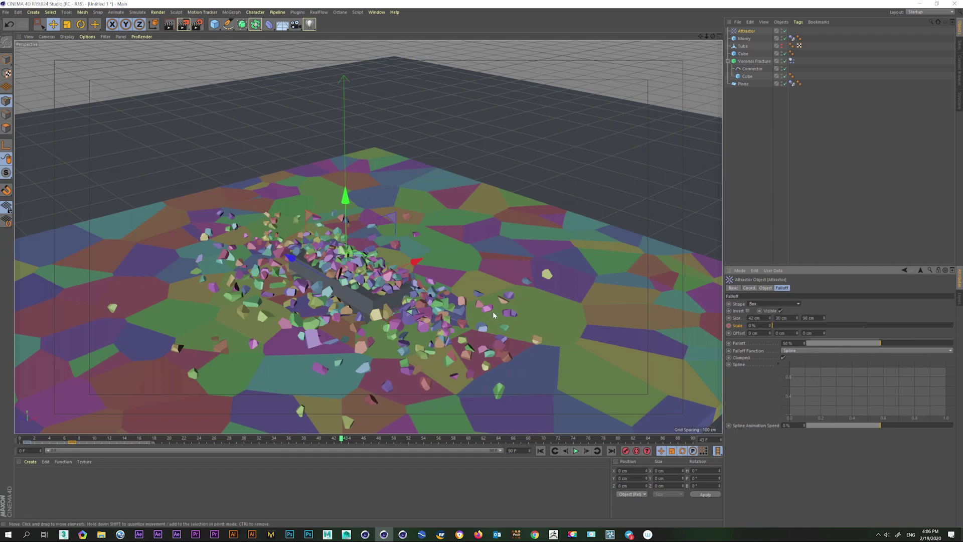
middle_click(493, 311)
middle_click(574, 345)
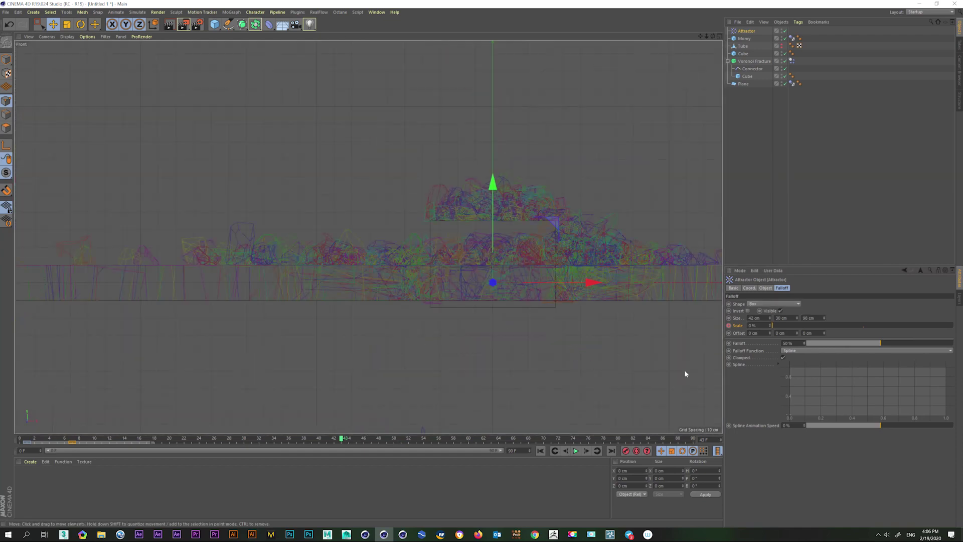
left_click(540, 451)
left_click_drag(797, 317, 797, 341)
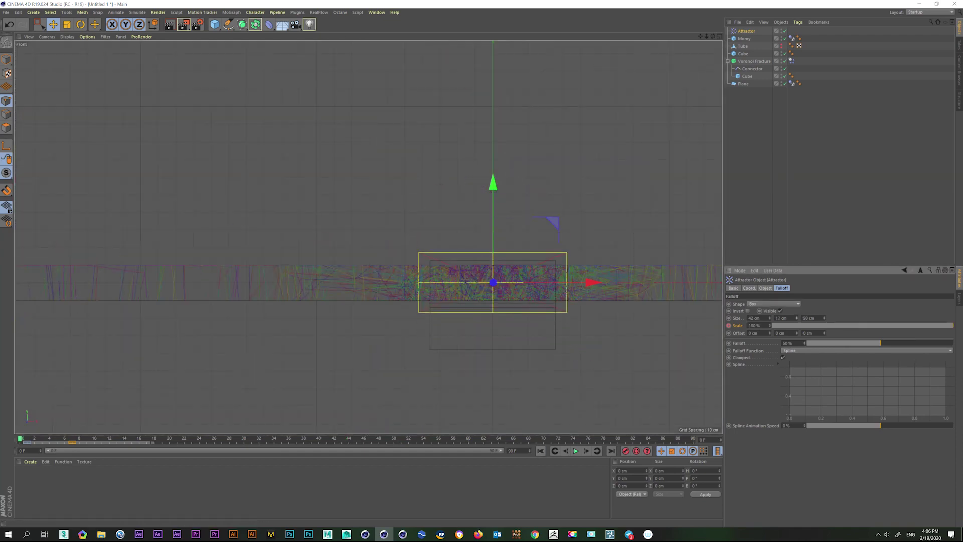
middle_click(338, 165)
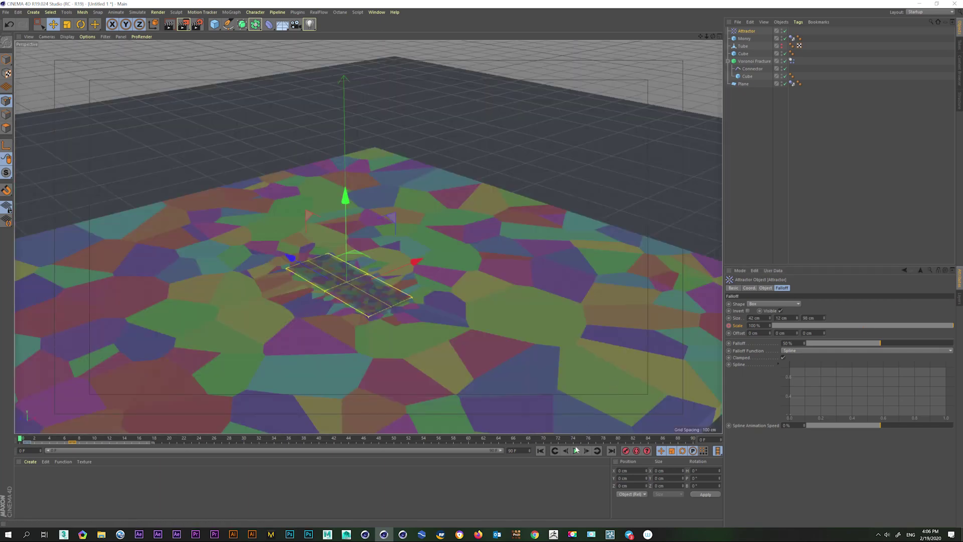
left_click(577, 450)
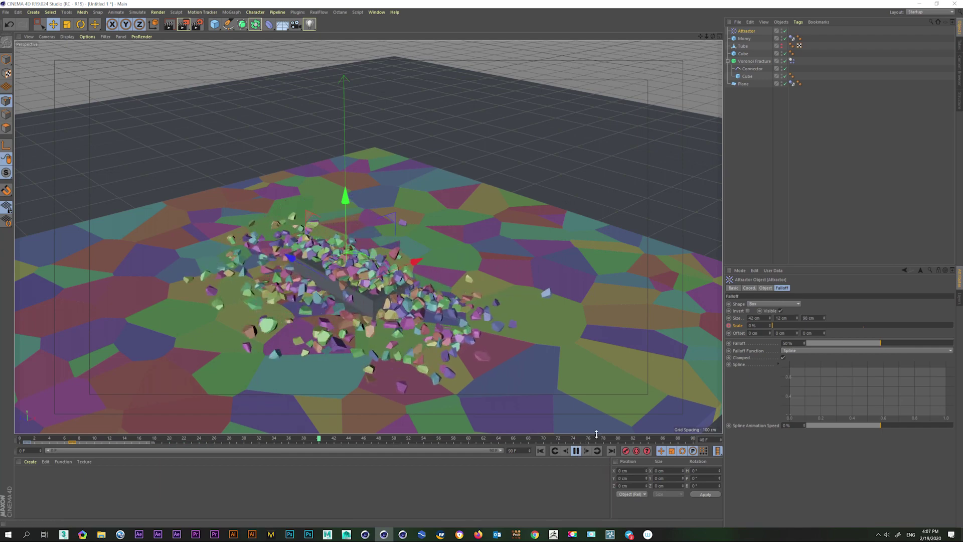
left_click(576, 450)
left_click(785, 31)
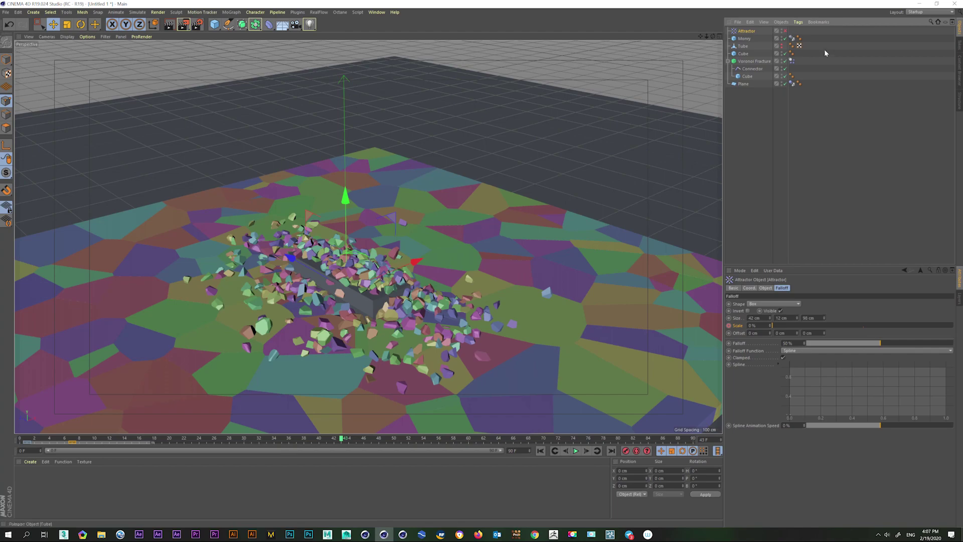
mouse_move(351, 251)
left_mouse_down("alt")
mouse_move(454, 273)
mouse_move(334, 278)
left_mouse_up("alt")
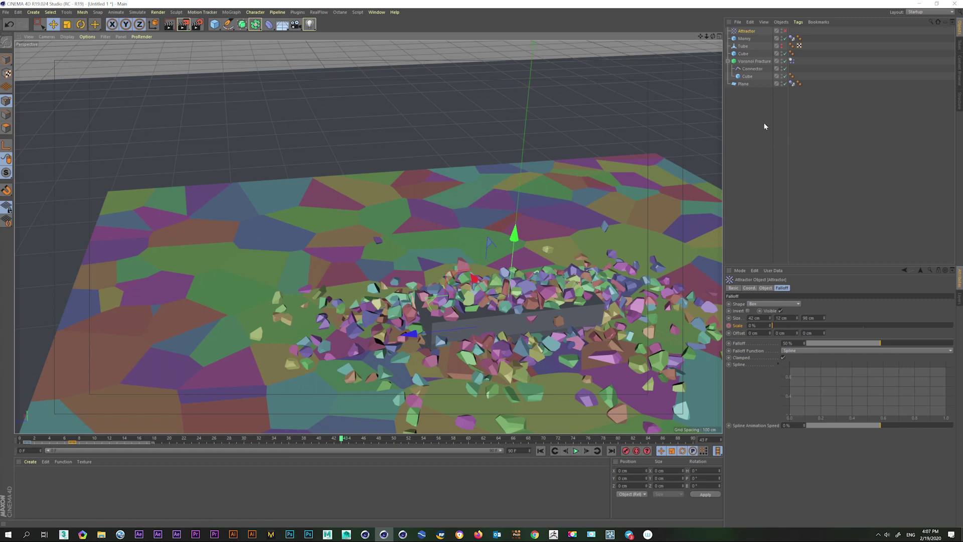
Step: Duplicate the Attractor and set the copy's falloff shape to Sphere
left_click(748, 33)
key("ctrl+c")
key("ctrl+v")
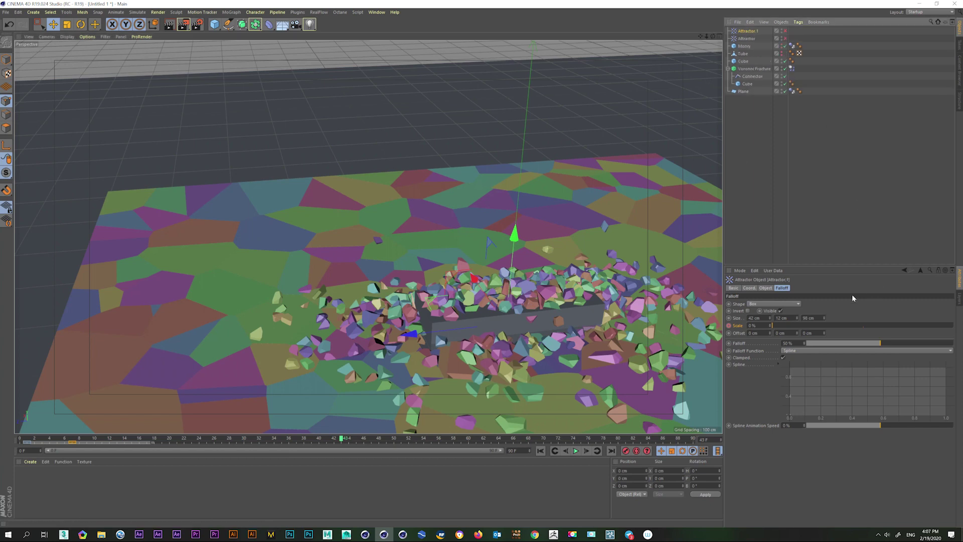
left_click(774, 304)
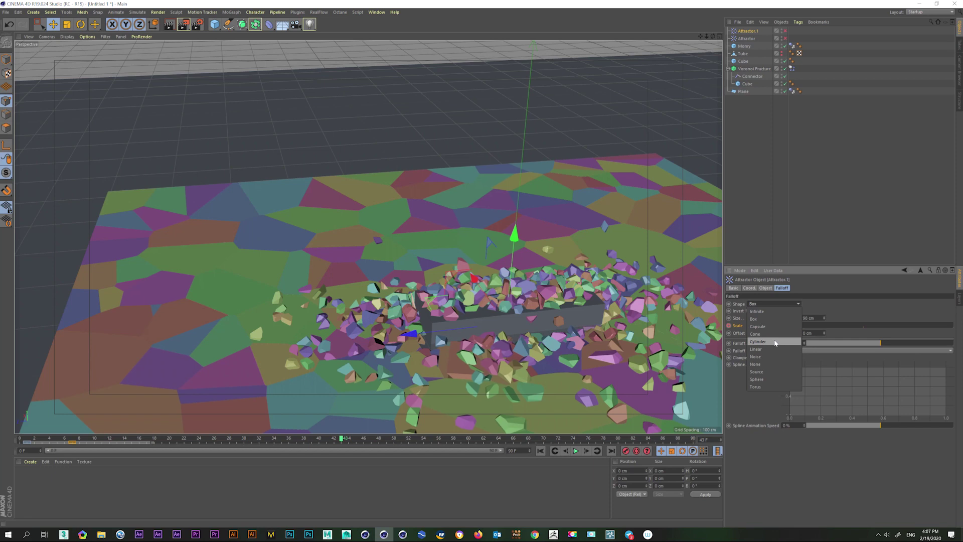
left_click(762, 379)
Step: At frame 0, raise the falloff height to 13 cm and lift the sphere upward
left_click(35, 440)
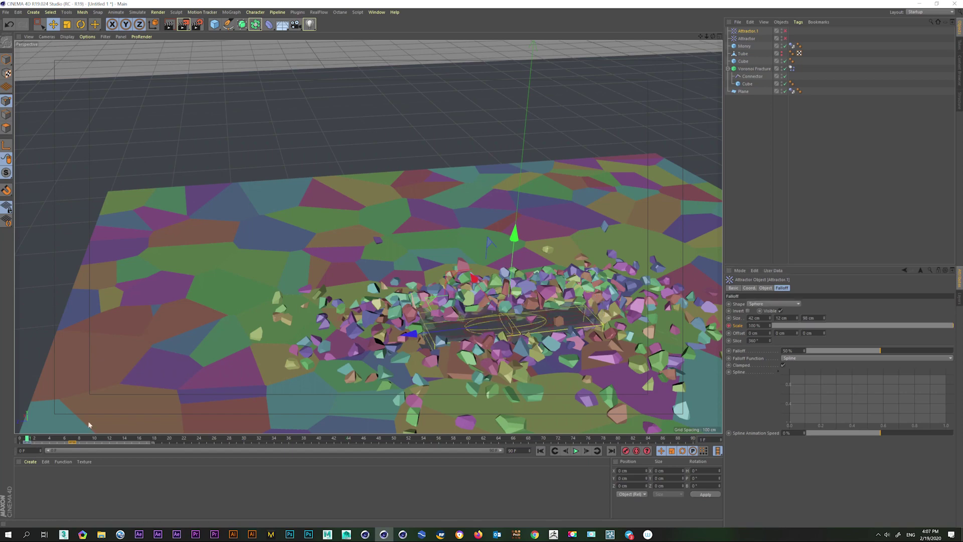
middle_click(560, 341)
left_click_drag(796, 320, 796, 316)
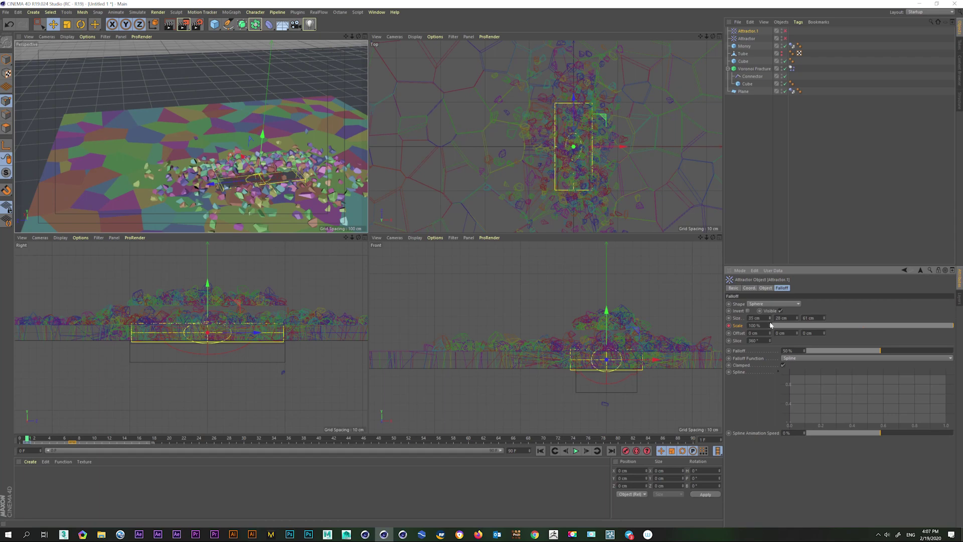
left_click_drag(608, 305, 611, 285)
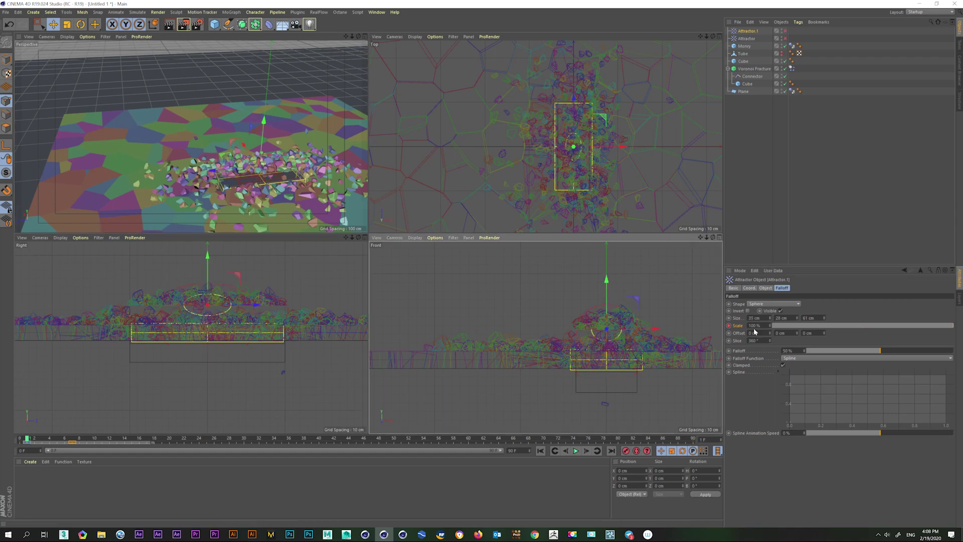
Step: Review Attractor.1's animation curves in the F-Curve window, then close it
right_click(786, 326)
left_click(813, 404)
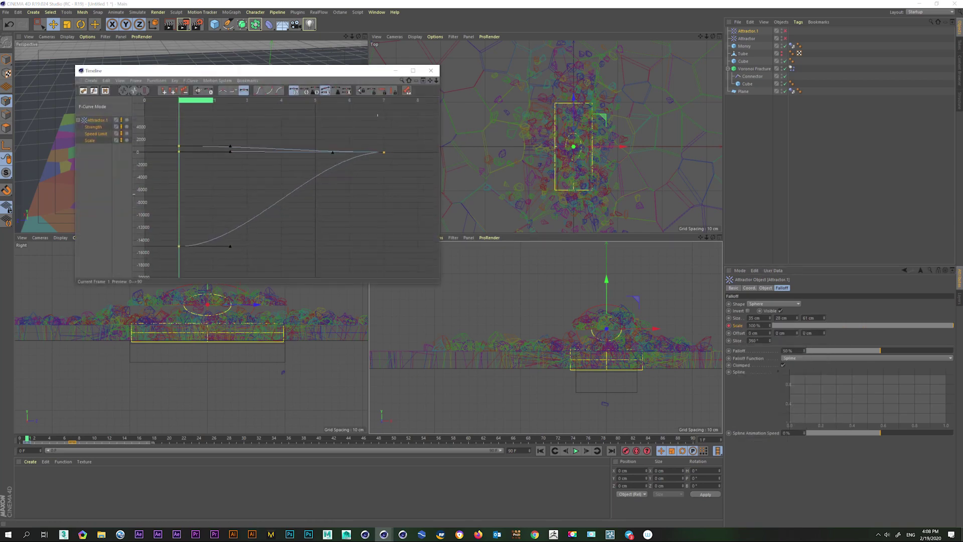
scroll(156, 162, "down", 2)
left_click(92, 140)
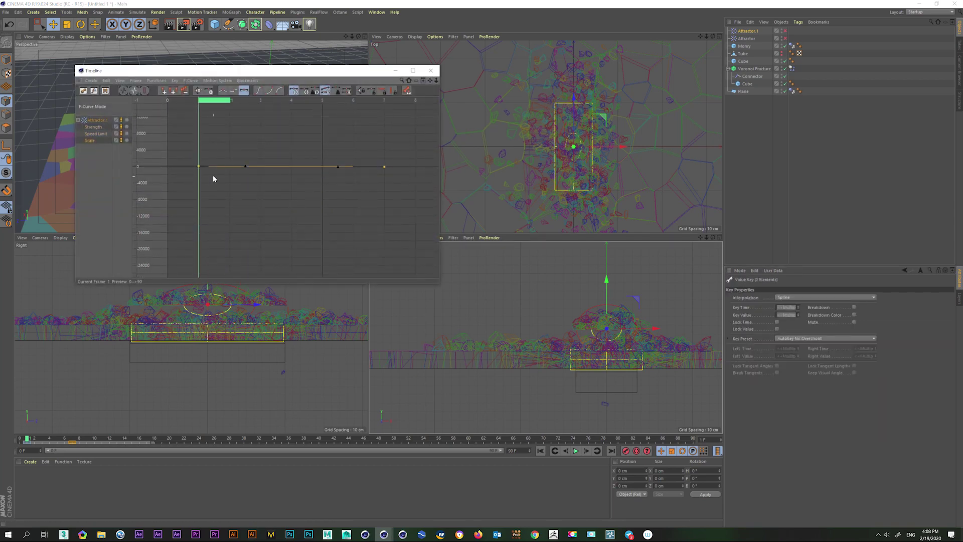
left_click(431, 70)
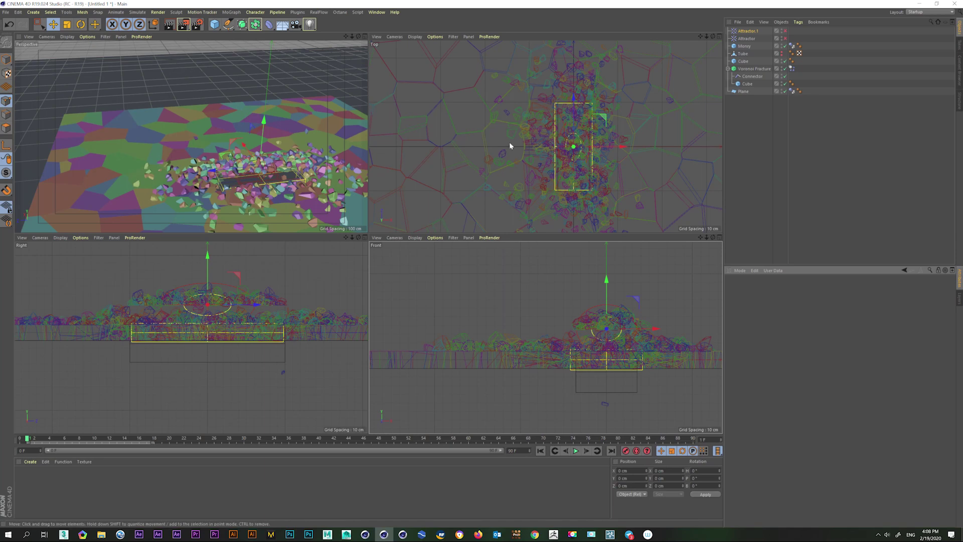
Step: Enable Attractor.1 and set its falloff size to 30 cm
left_click(786, 31)
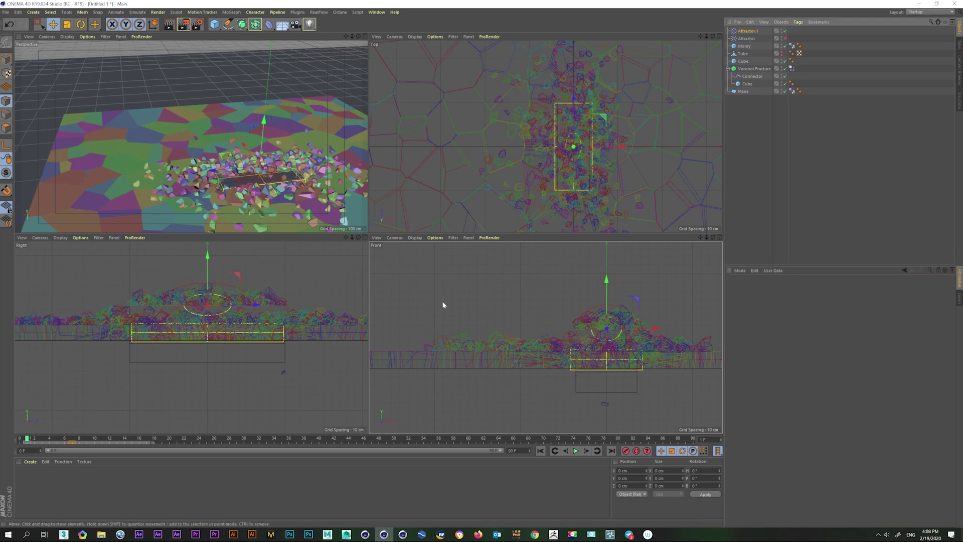
left_click(745, 47)
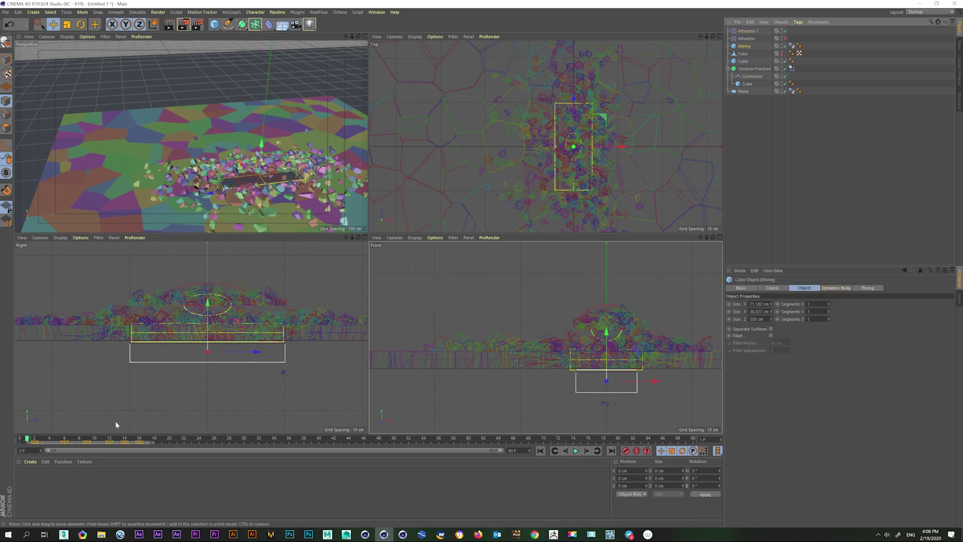
left_click(87, 440)
left_click(614, 142)
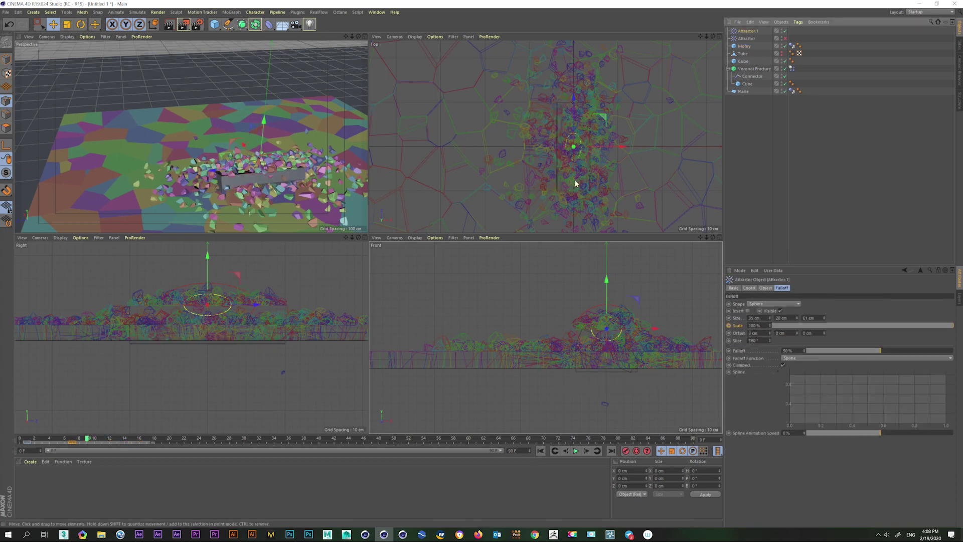
left_click(763, 318)
key("Tab")
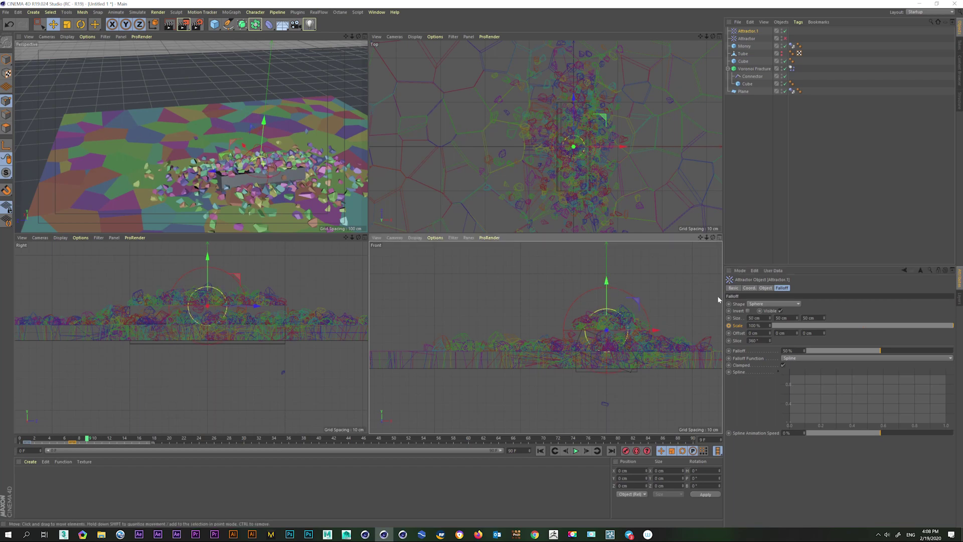
Step: At frame 8, move Attractor.1 down into the ground and record a position keyframe
left_click(751, 288)
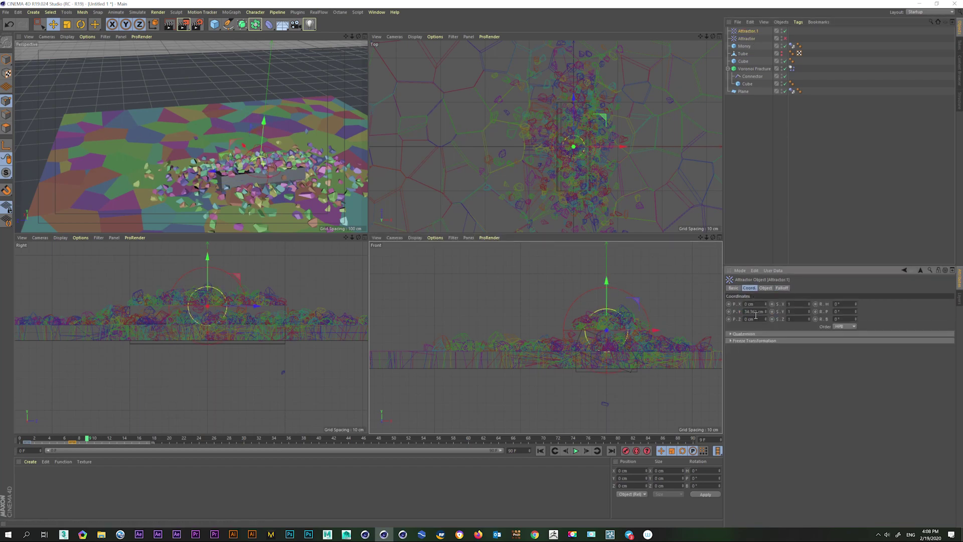
left_click(78, 439)
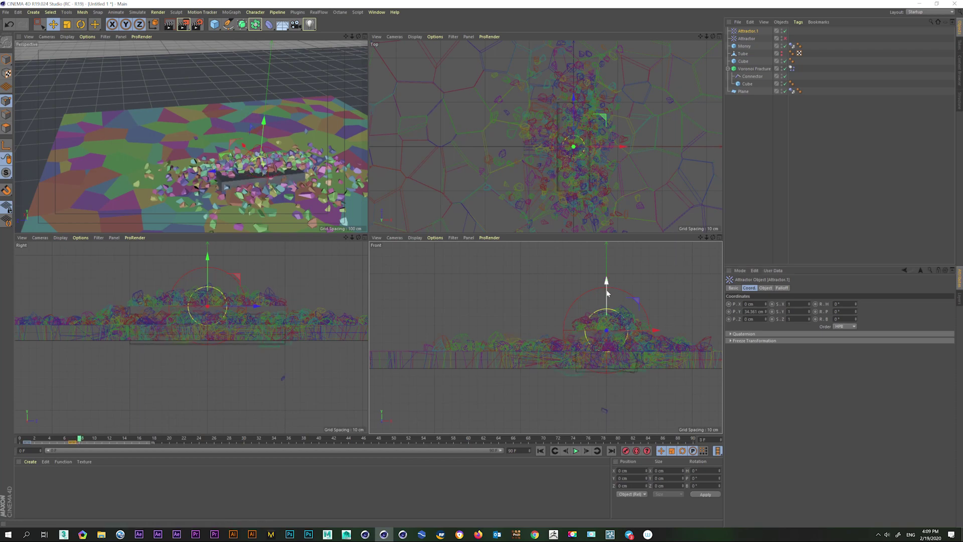
left_click_drag(575, 98, 573, 124)
left_click_drag(607, 303, 607, 317)
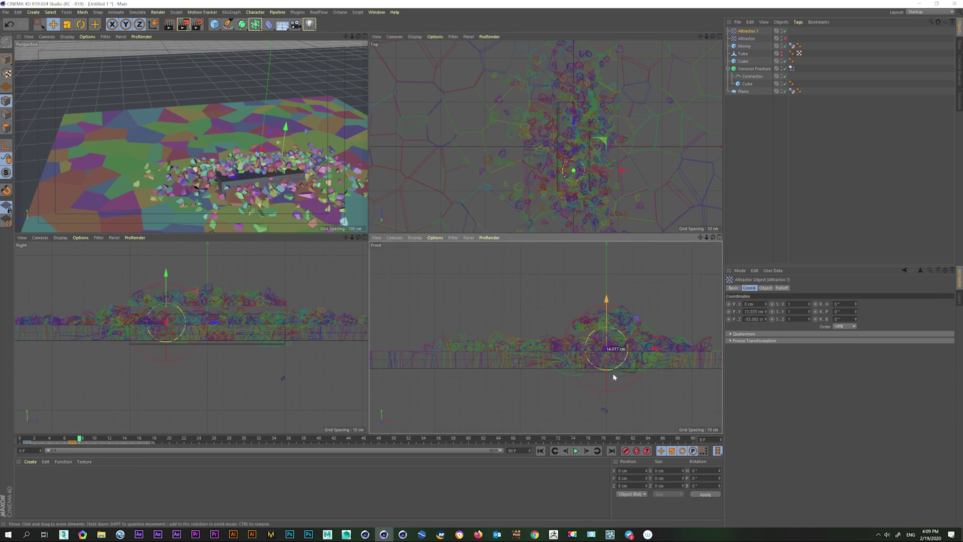
left_click(729, 304)
left_click(729, 312)
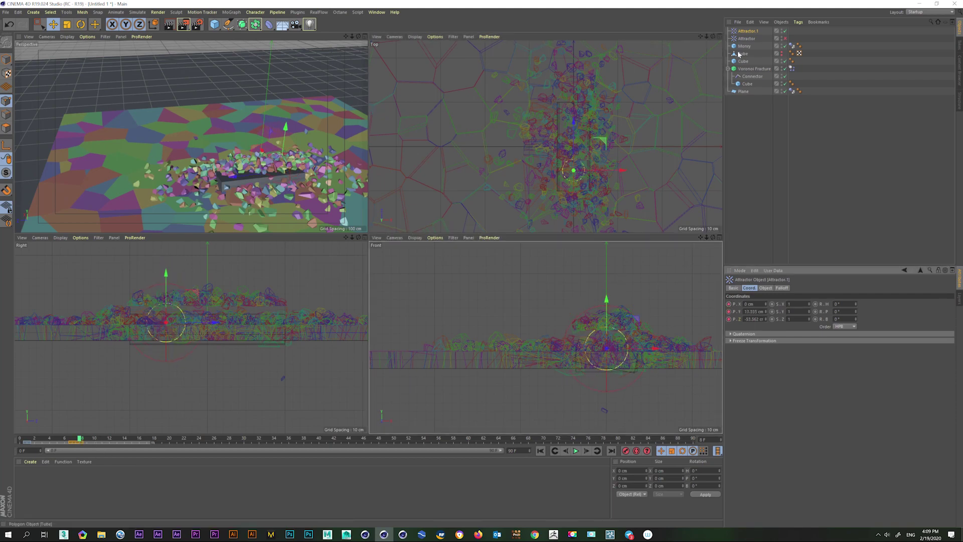
Step: At frame 16, move the attractor to the block's other end, then check frames 10–14
left_click_drag(104, 442, 140, 439)
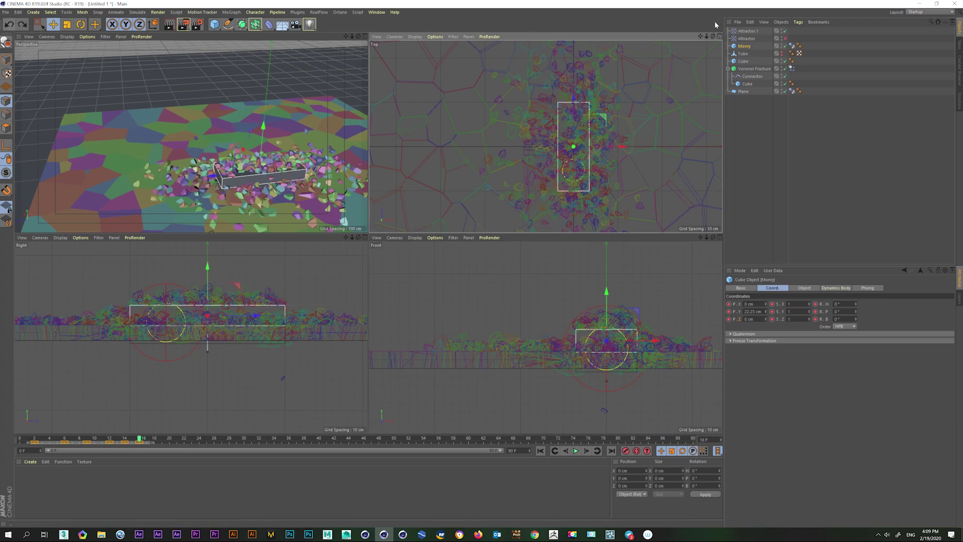
left_click(747, 31)
left_click_drag(573, 170, 573, 124)
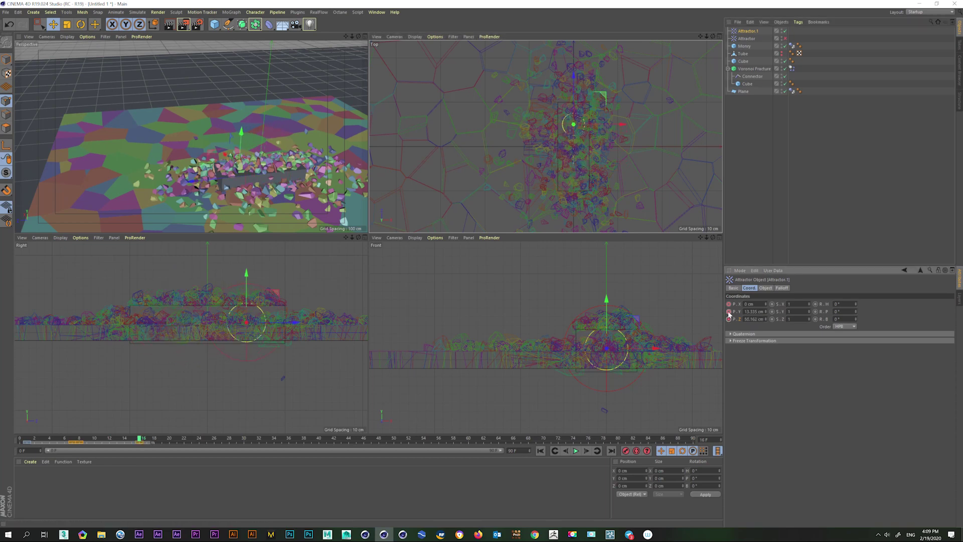
left_click(141, 443)
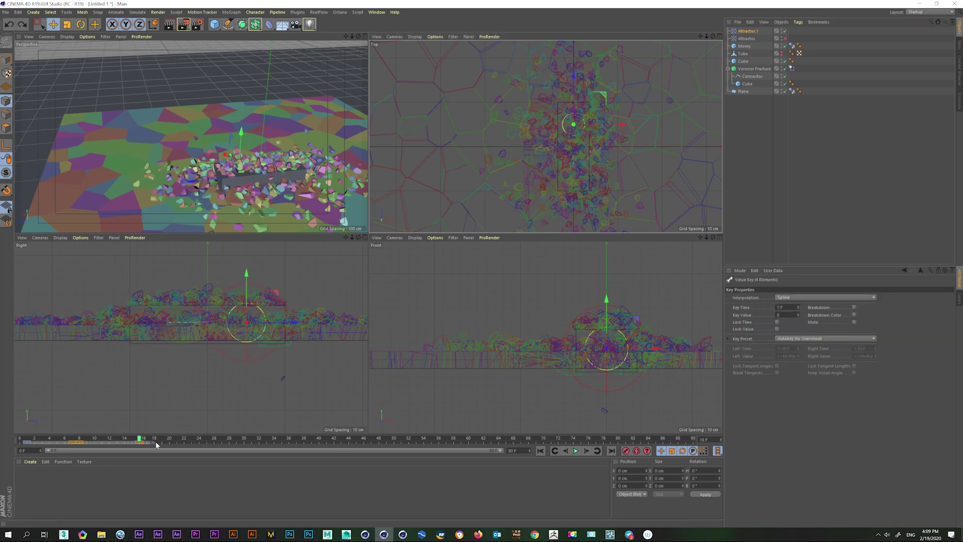
left_click(102, 443)
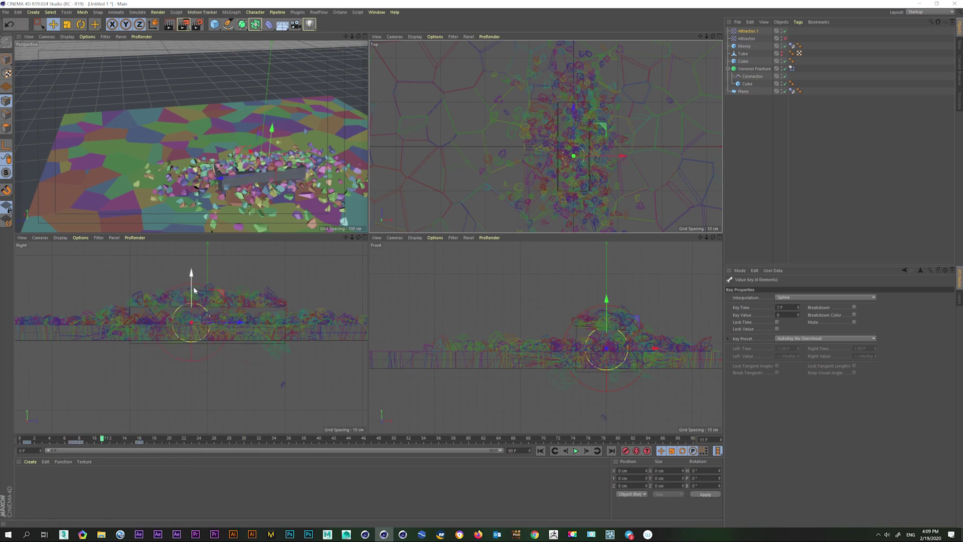
left_click(95, 441)
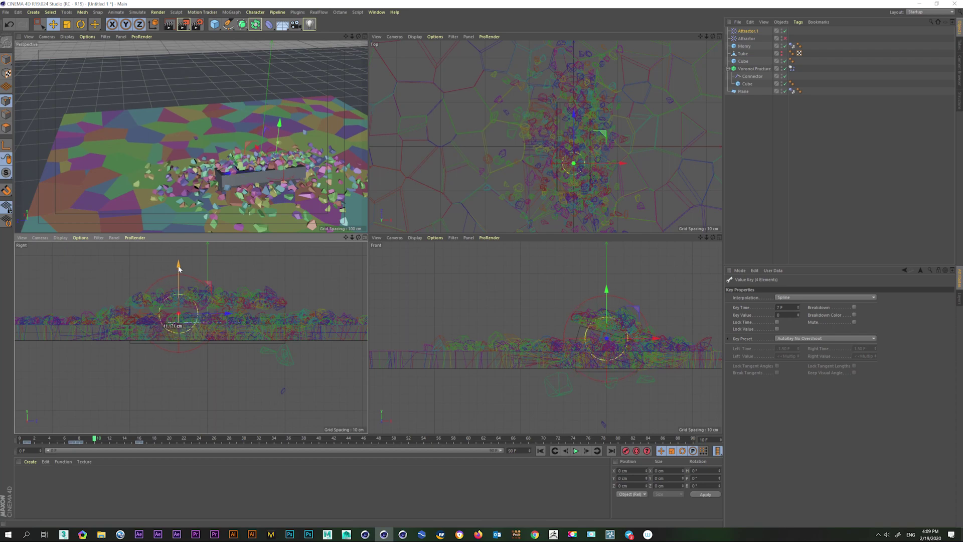
left_click(756, 282)
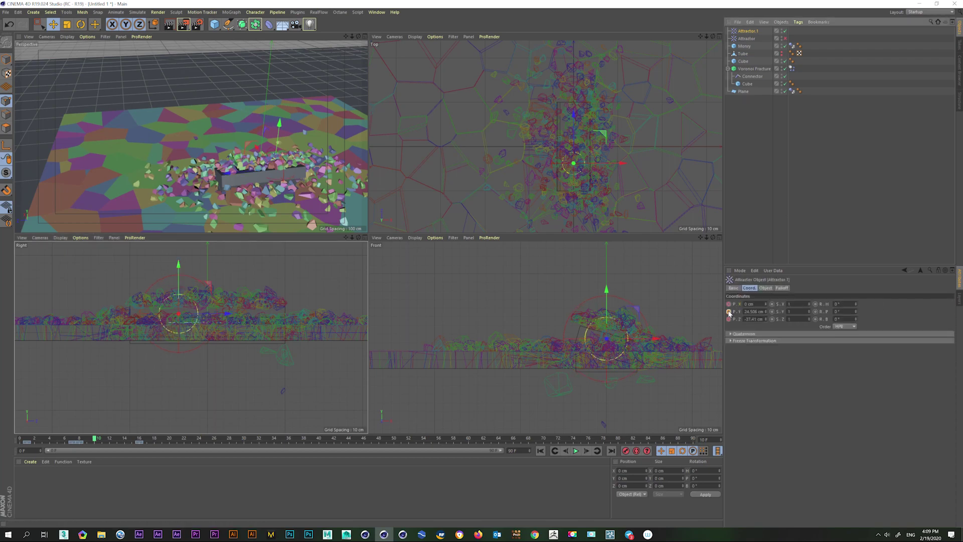
left_click(122, 442)
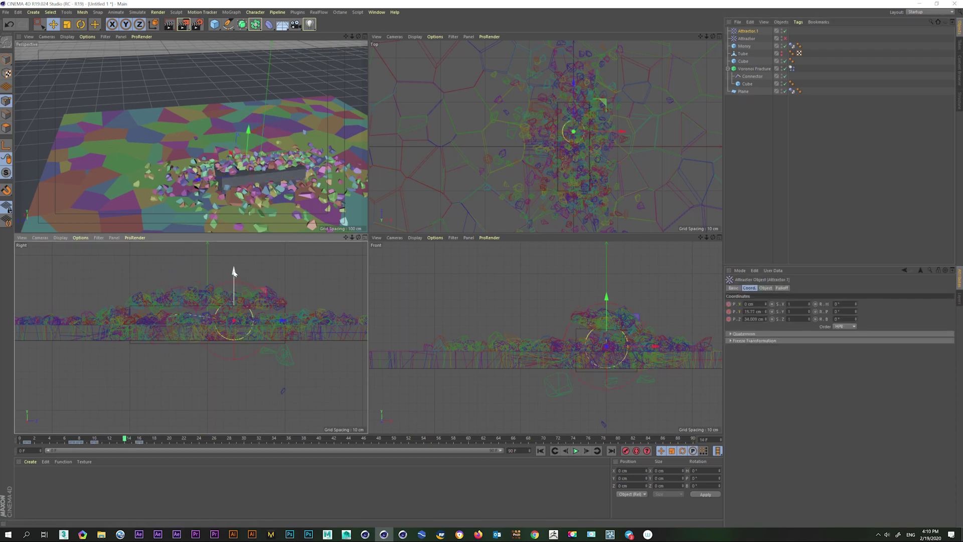
Step: Maximize Perspective and play the simulation from the start while orbiting the ground
key("F1")
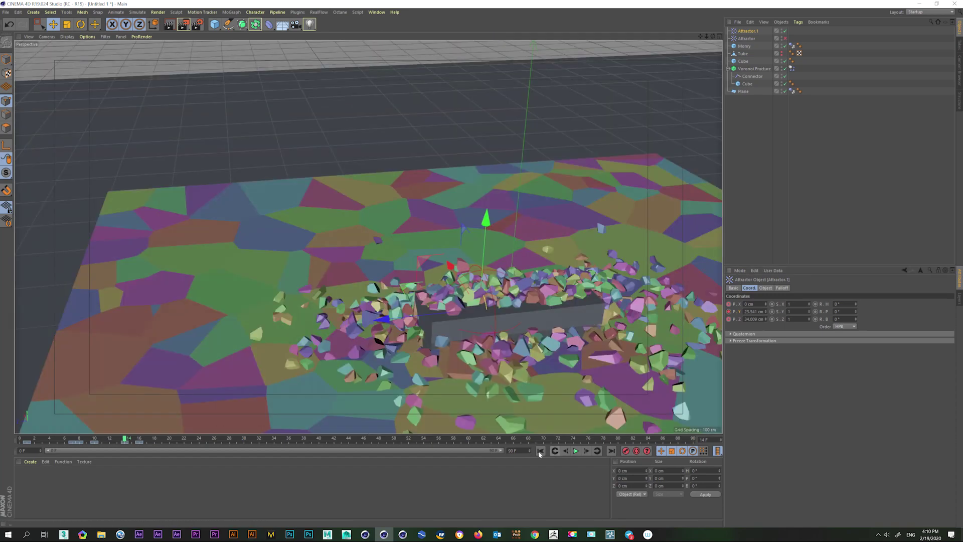
left_click(540, 451)
left_click(577, 451)
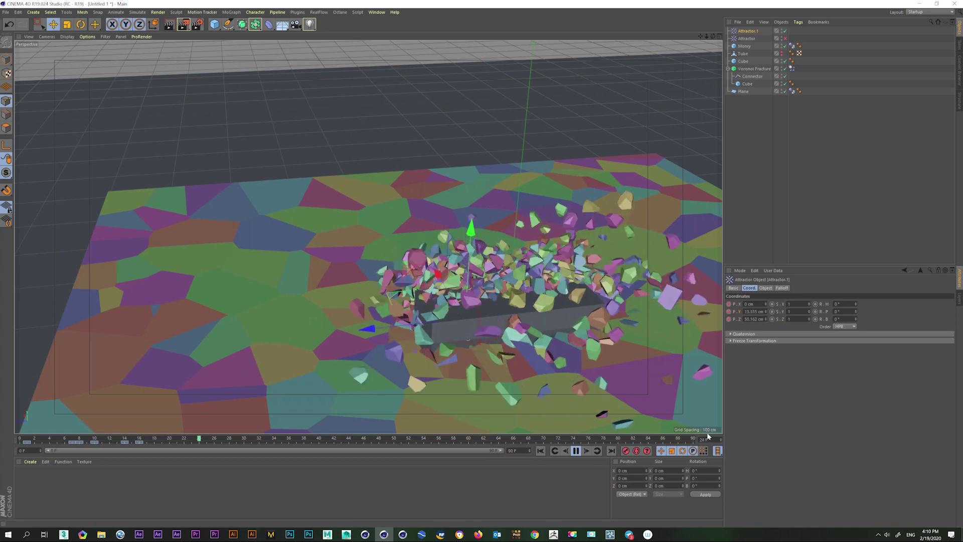
left_click_drag(427, 373, 503, 372, "alt")
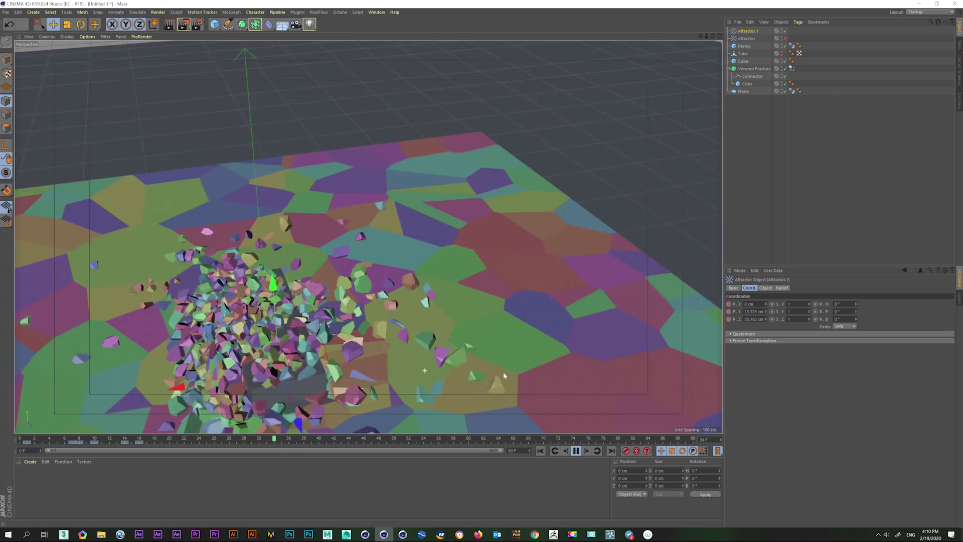
left_click(577, 451)
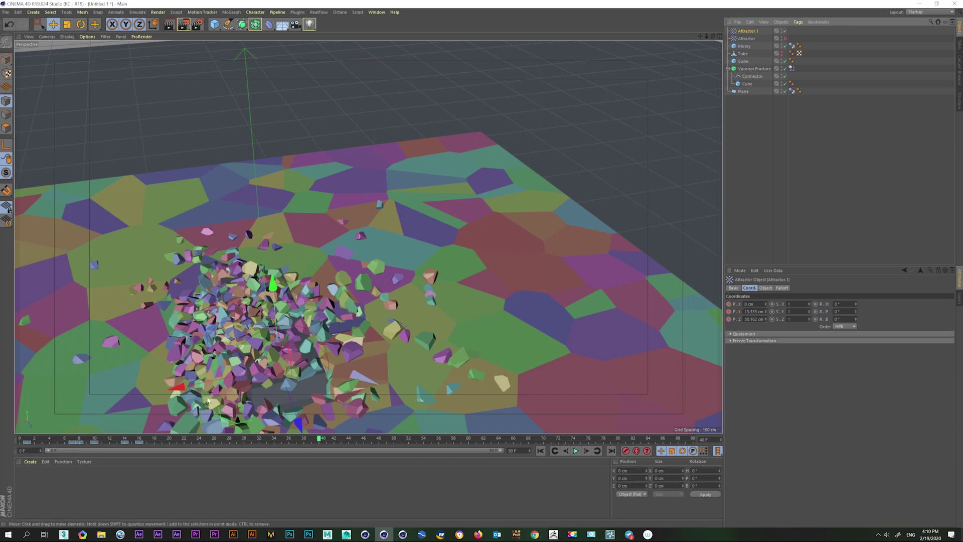
Step: Replay from frame 14 to 25, then display Attractor.1's strength and speed settings
left_click_drag(126, 445, 81, 445)
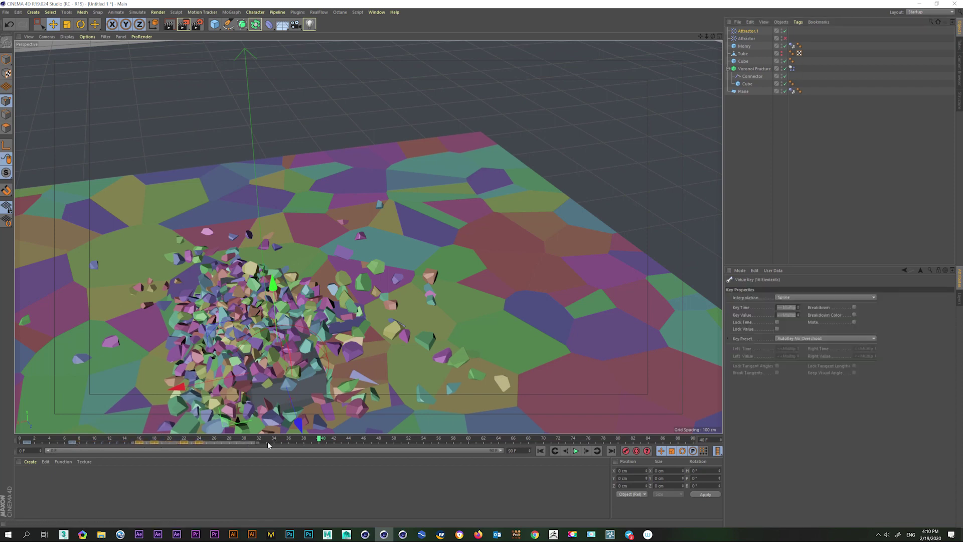
key("ctrl+f")
key("ctrl+f")
key("ctrl+f")
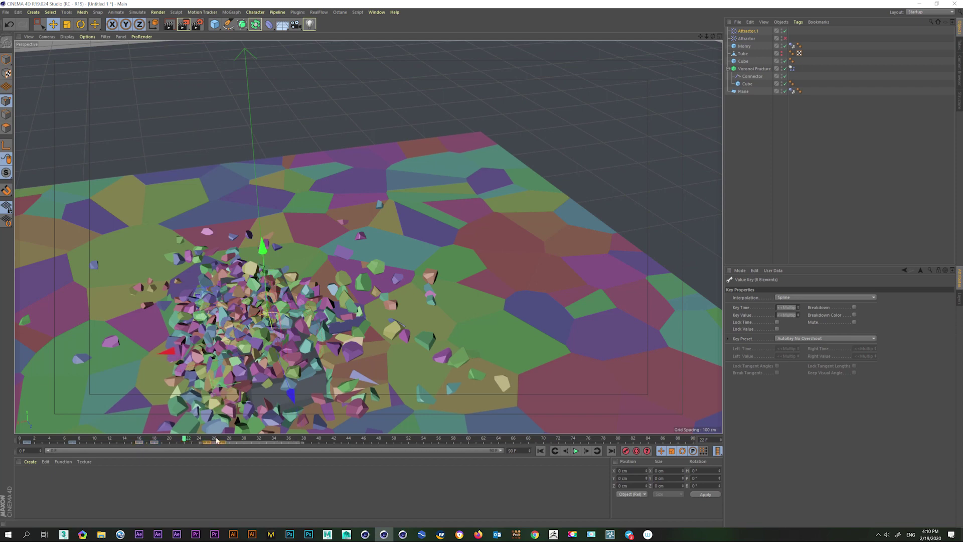
key("ctrl+f")
left_click(576, 451)
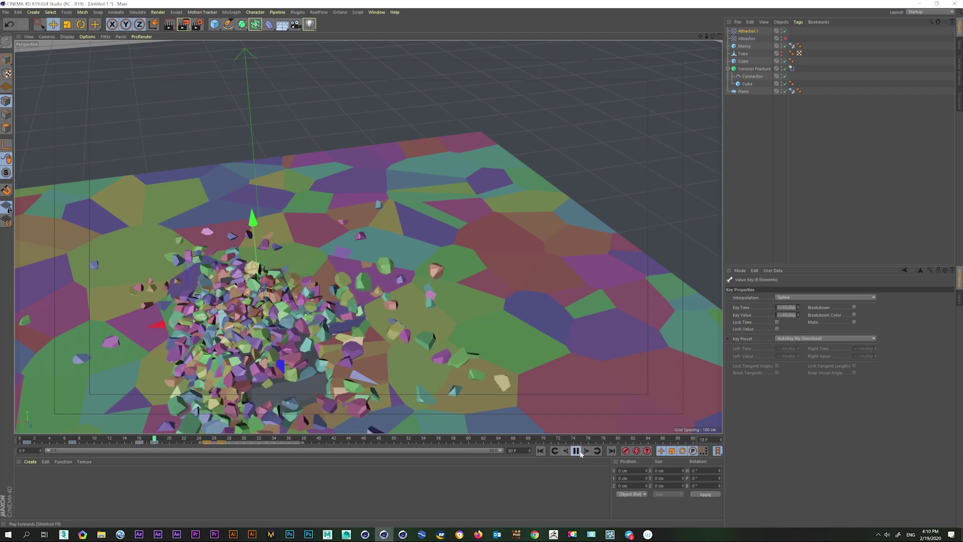
left_click(576, 451)
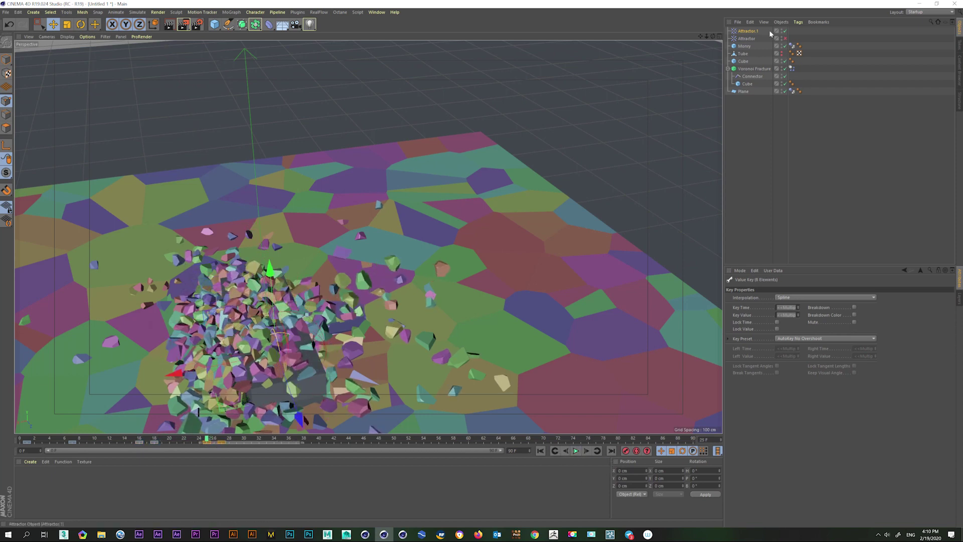
left_click(745, 31)
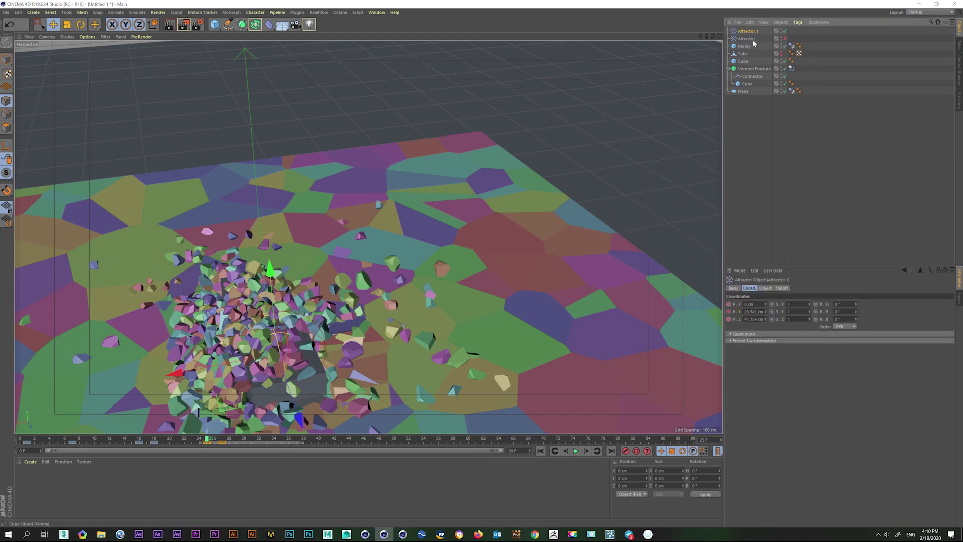
left_click(766, 288)
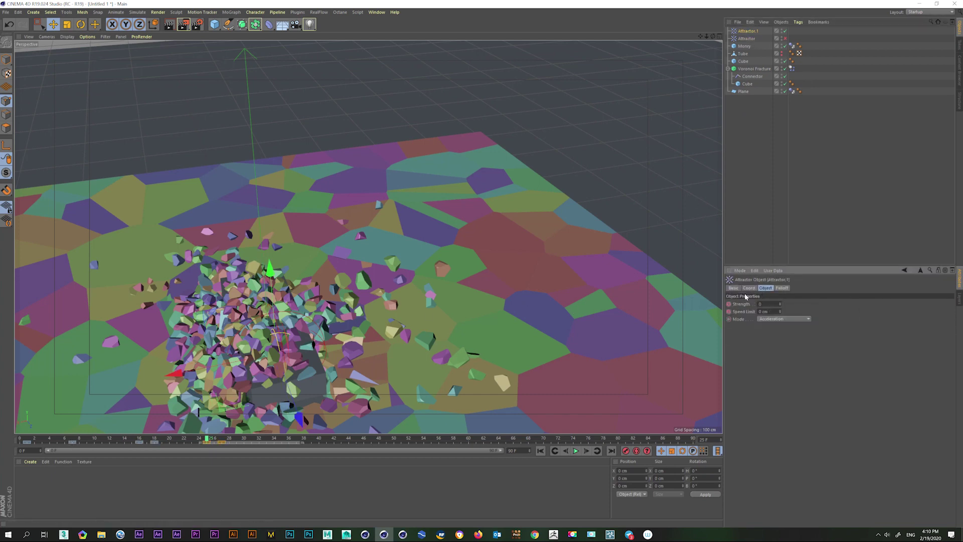
Step: Inspect Attractor.1's Strength and Speed Limit curves in the F-Curve editor, then close it
right_click(741, 306)
left_click(819, 380)
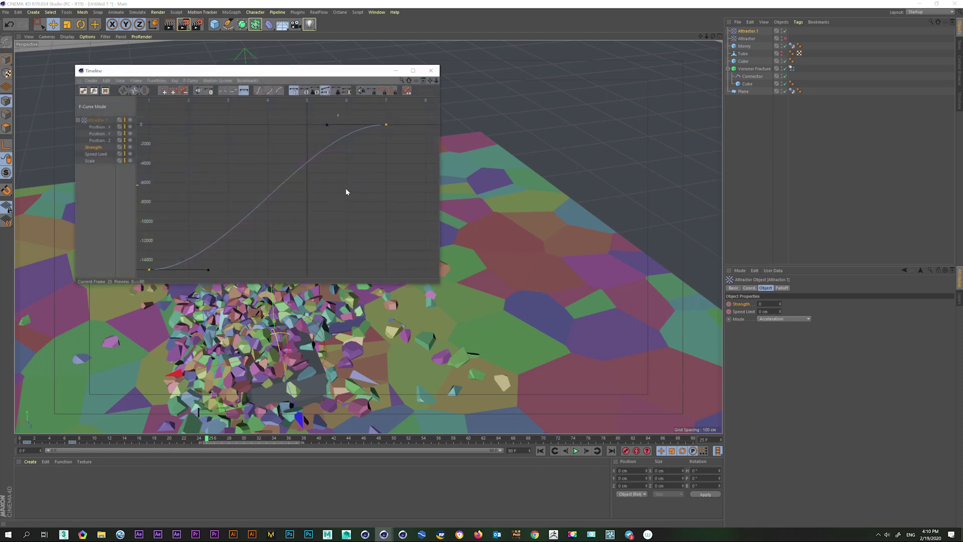
left_click(209, 100)
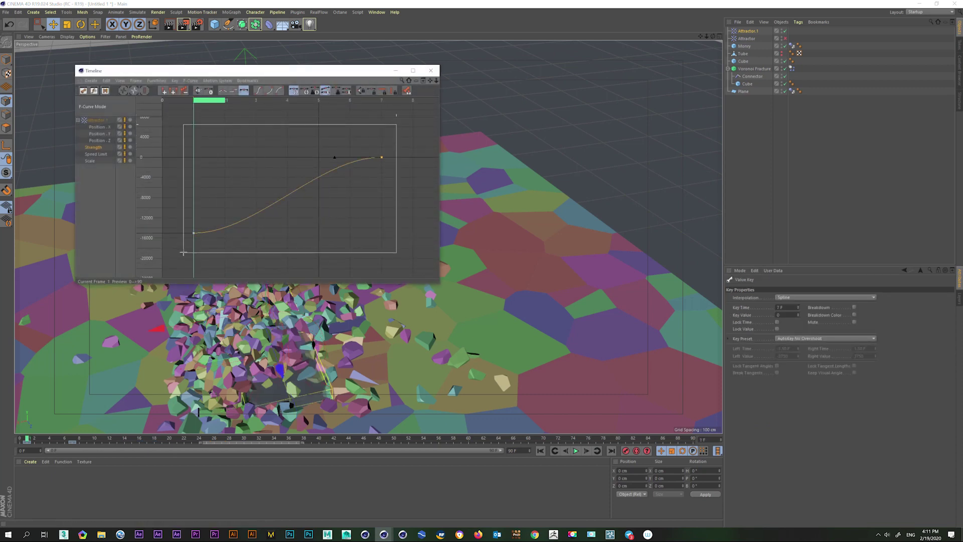
left_click(100, 154)
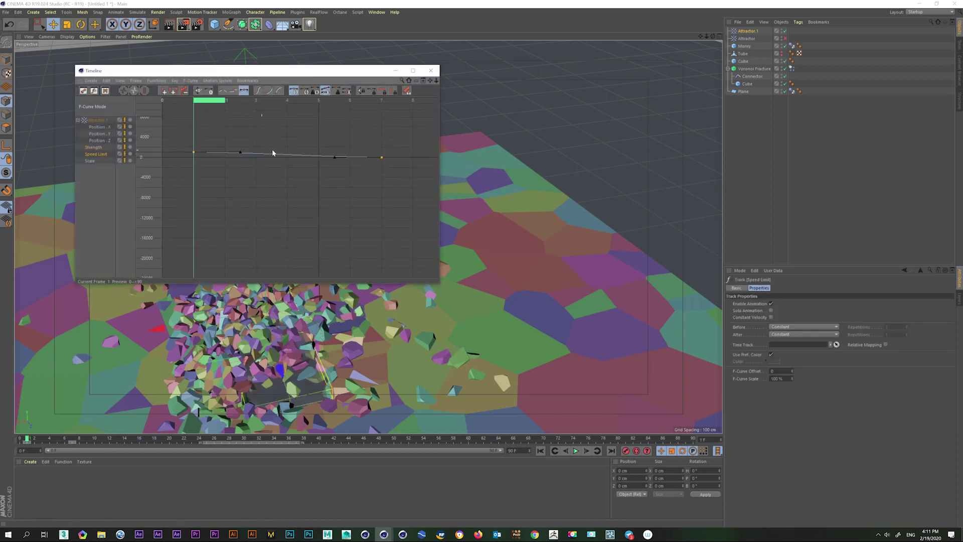
left_click(184, 208)
key("shift+F3")
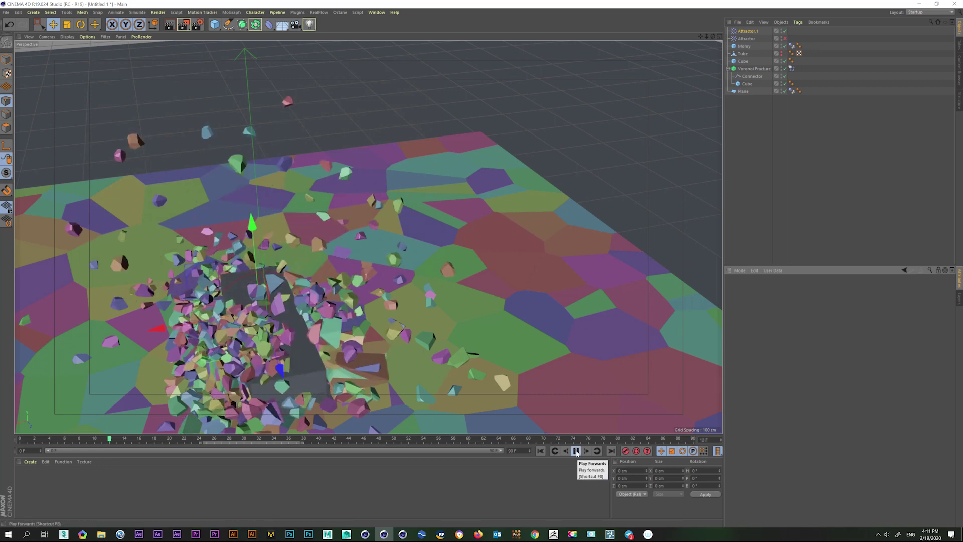
Step: Rewind and replay the simulation, pause as fragments lift, and reselect Attractor.1
left_click(577, 451)
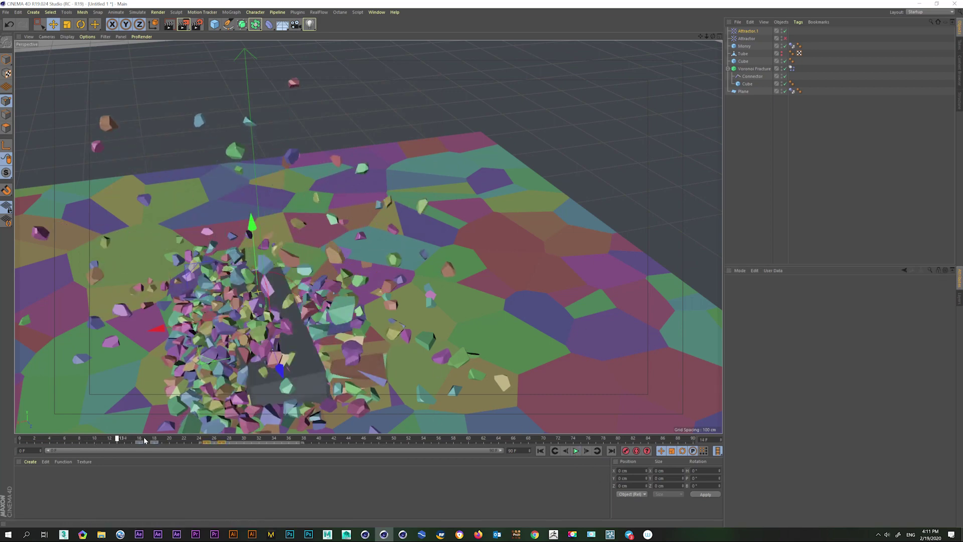
left_click(540, 451)
left_click(577, 451)
left_click(576, 451)
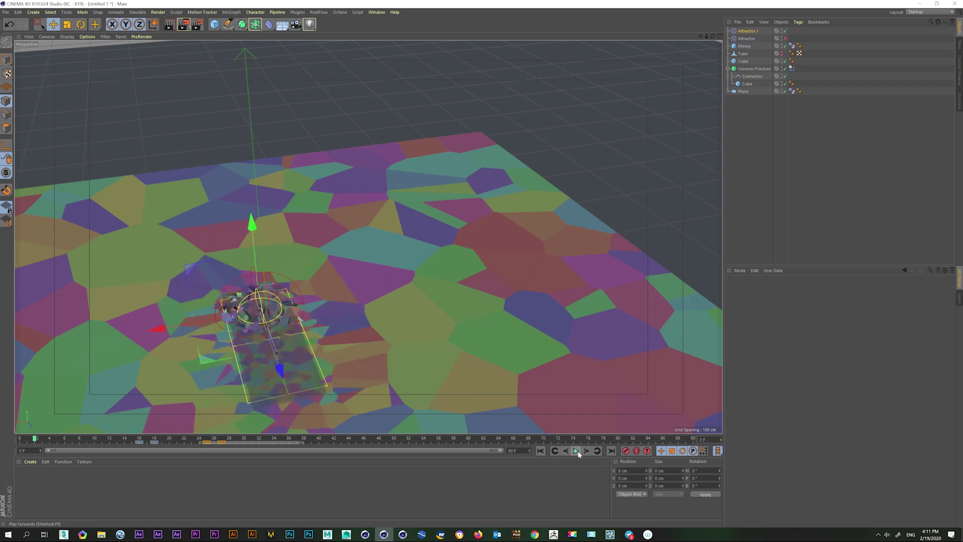
left_click(747, 32)
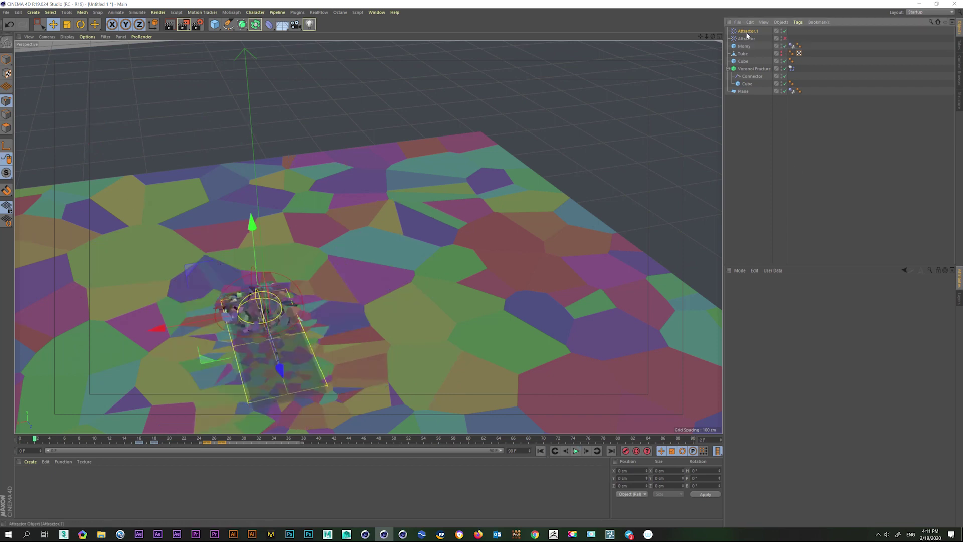
Step: Set Attractor.1's Speed Limit to 1000 cm and replay the simulation
left_click(134, 440)
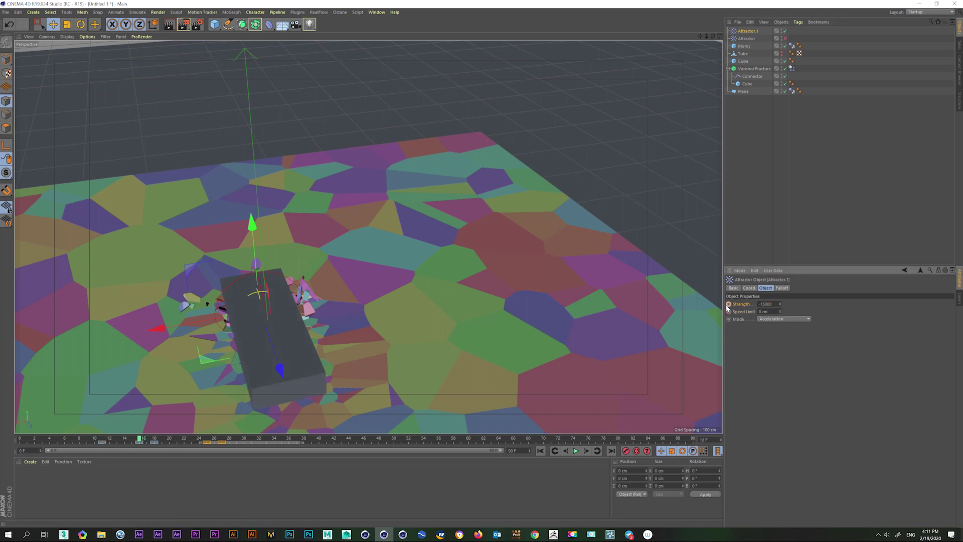
type("100")
key("Return")
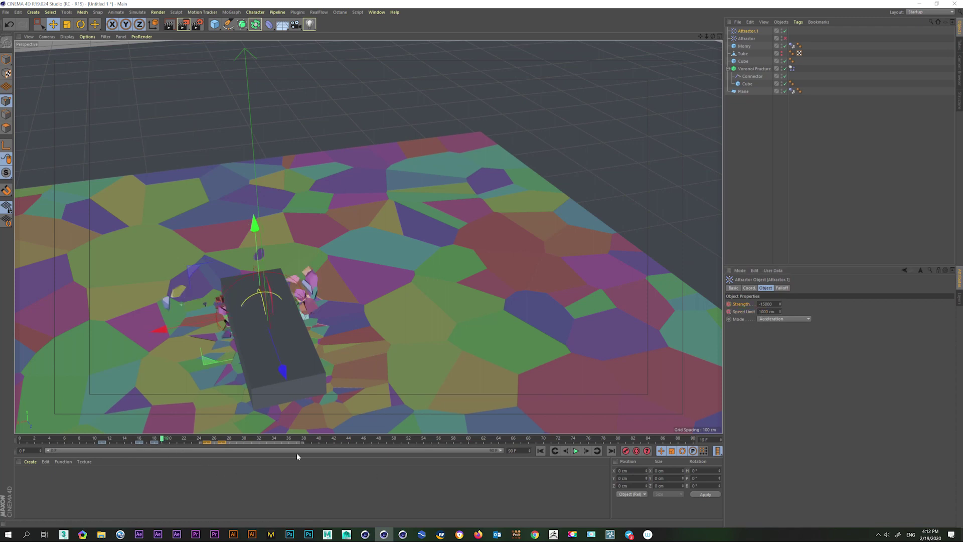
left_click(541, 451)
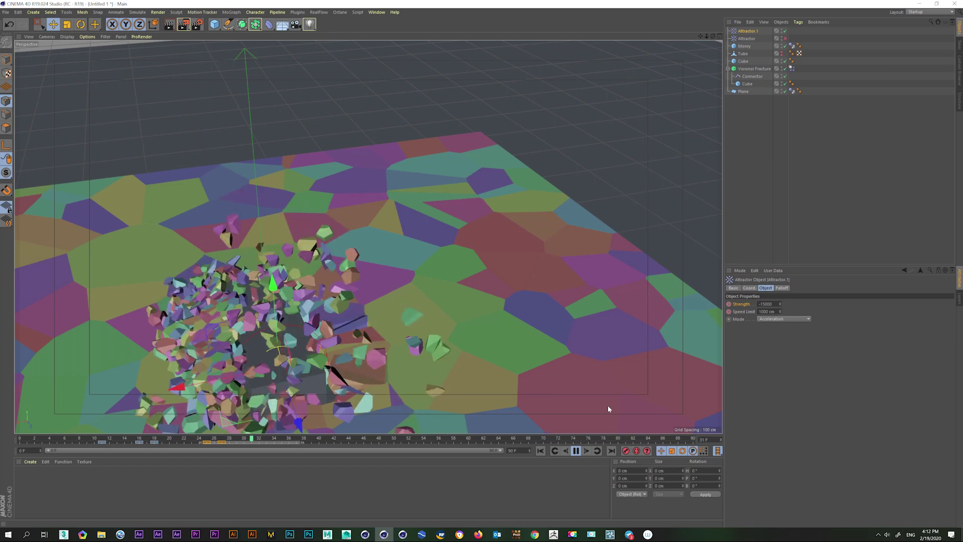
key("F8")
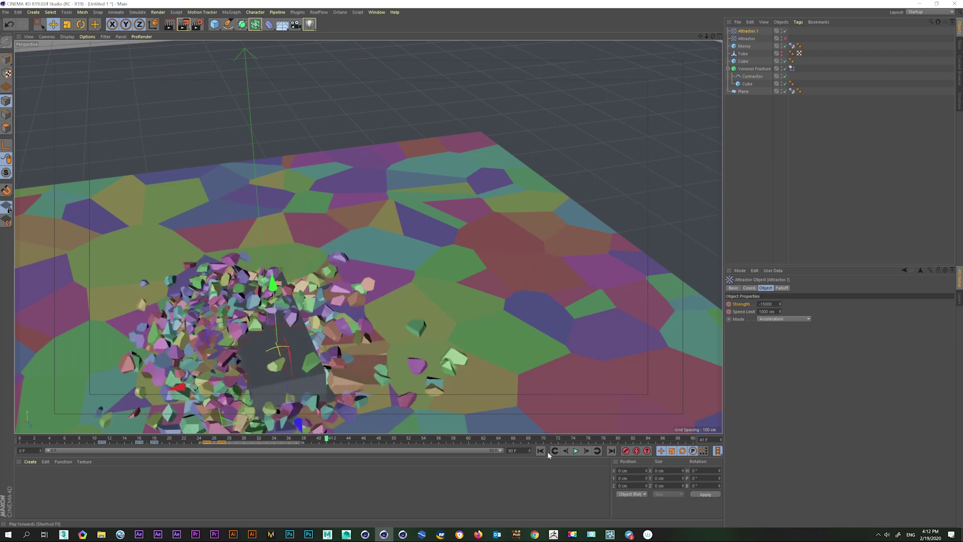
Step: Select a range of attractor keys, replay, and orbit to look down on the plane
left_click_drag(117, 447, 128, 445)
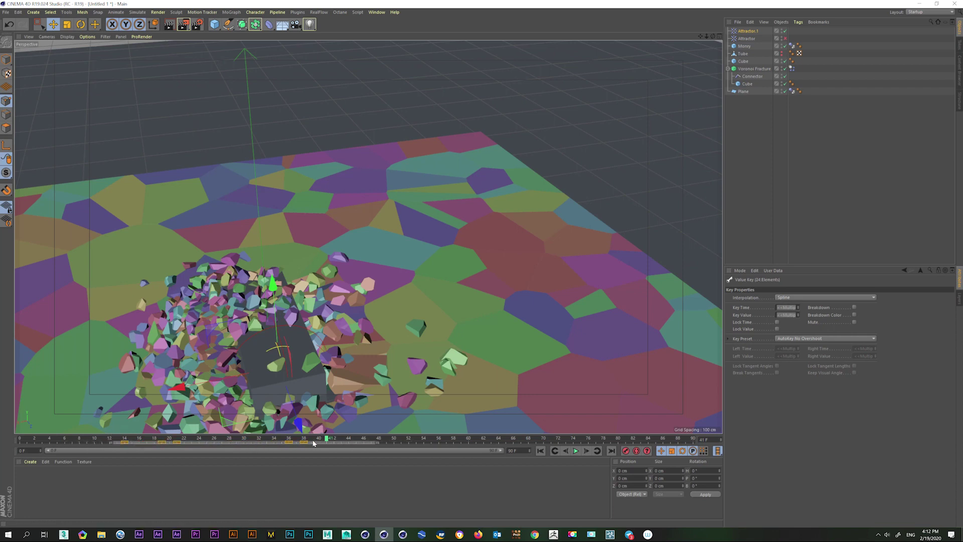
left_click(541, 451)
left_click(576, 450)
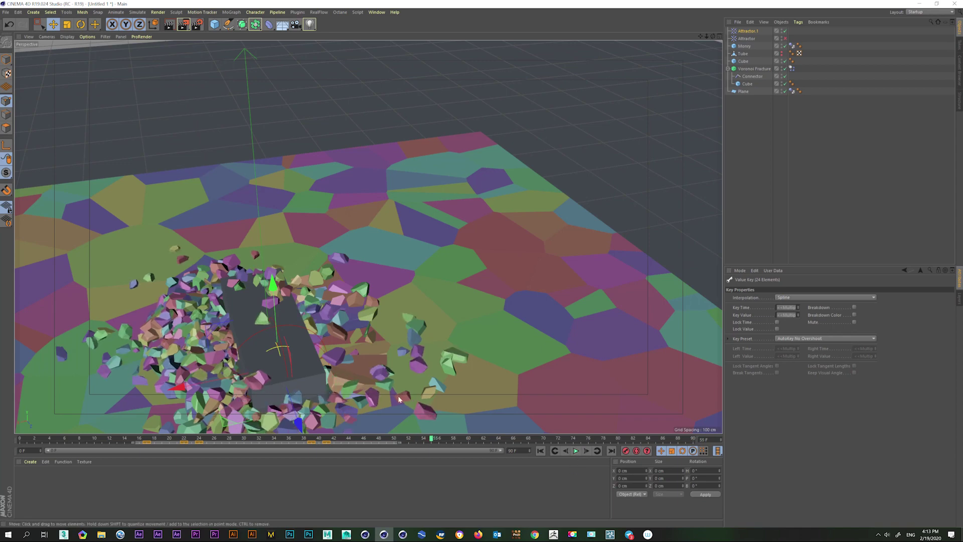
mouse_move(241, 351)
left_mouse_down("alt")
mouse_move(350, 324)
mouse_move(370, 375)
left_mouse_up("alt")
left_click(205, 440)
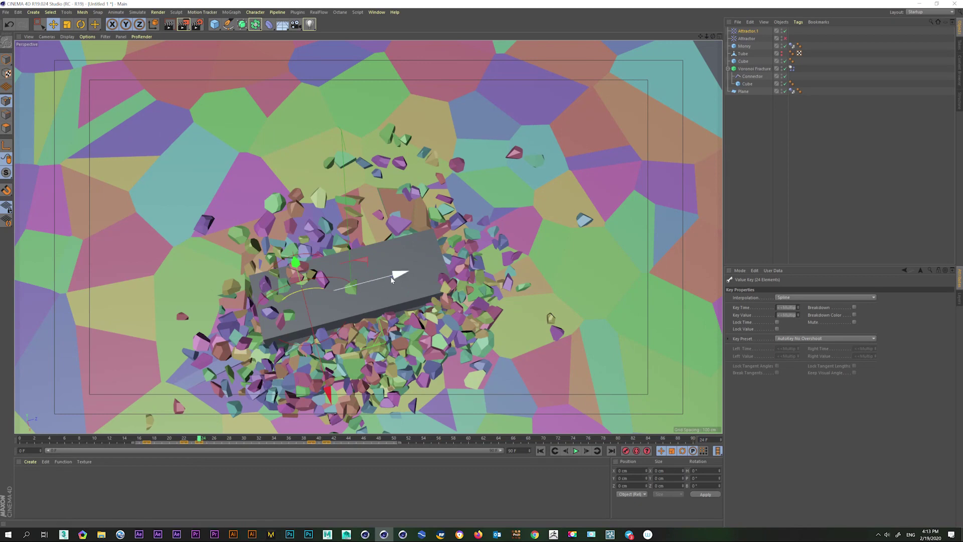
Step: At frame 24, shift the attractor about 13 cm sideways and replay from frame 0
left_click_drag(399, 274, 380, 280)
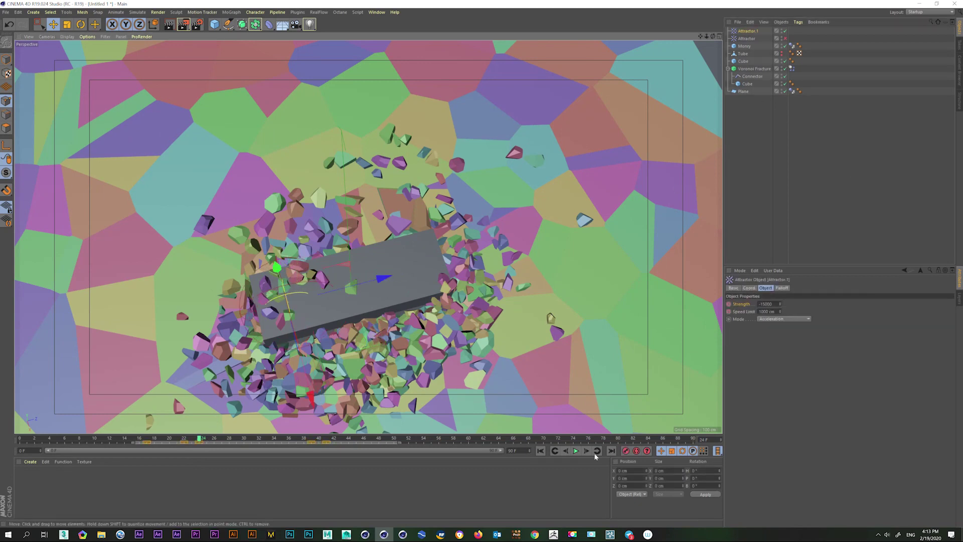
left_click_drag(200, 440, 185, 440)
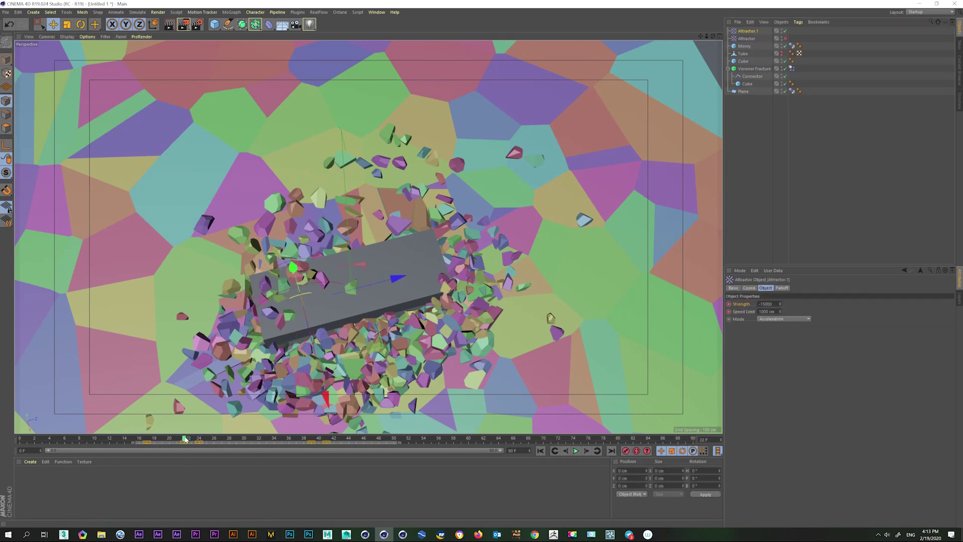
left_click(540, 450)
mouse_move(391, 211)
left_mouse_down("alt")
mouse_move(430, 240)
mouse_move(469, 324)
left_mouse_up("alt")
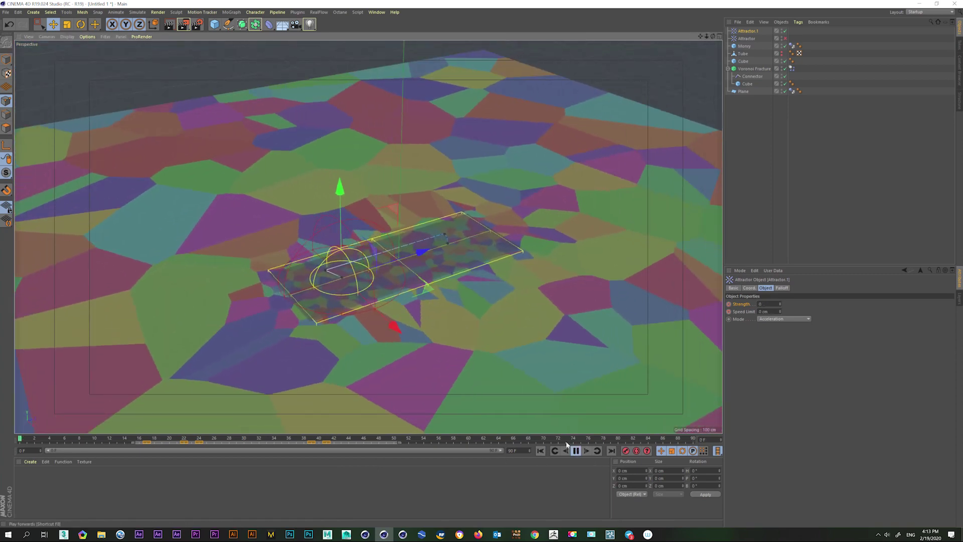
left_click(798, 189)
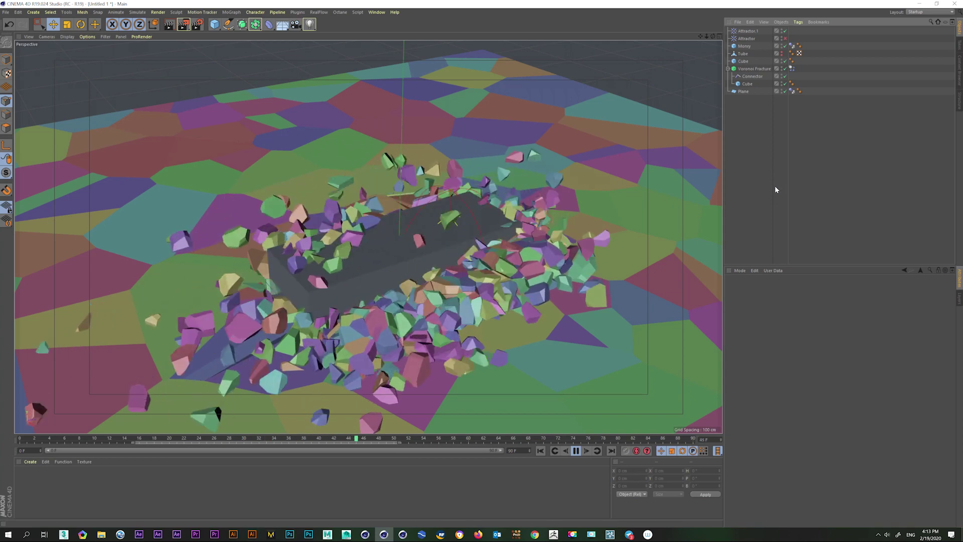
key("F8")
left_click(747, 30)
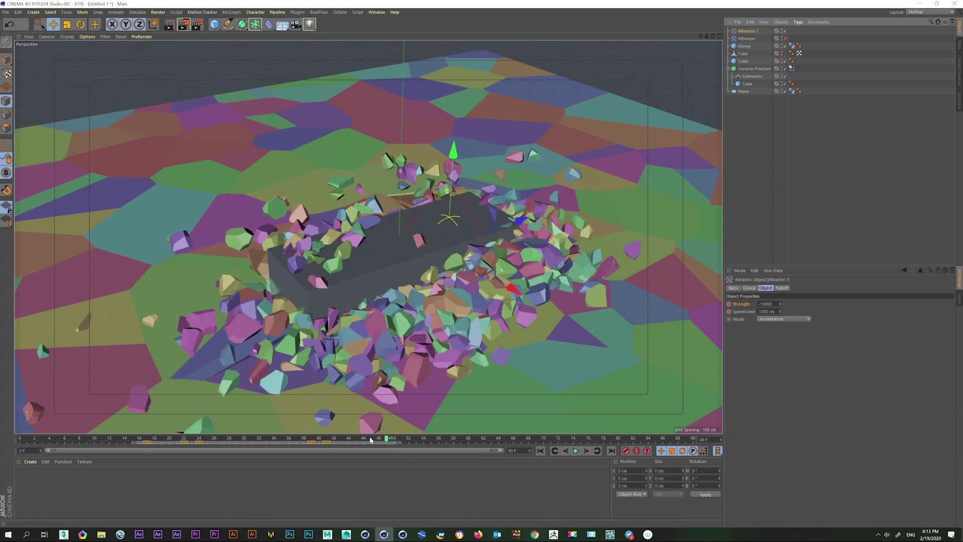
Step: Slide Attractor.1 along the block's length, replay from frame 0, and stop at frame 70
left_click_drag(520, 226, 417, 244)
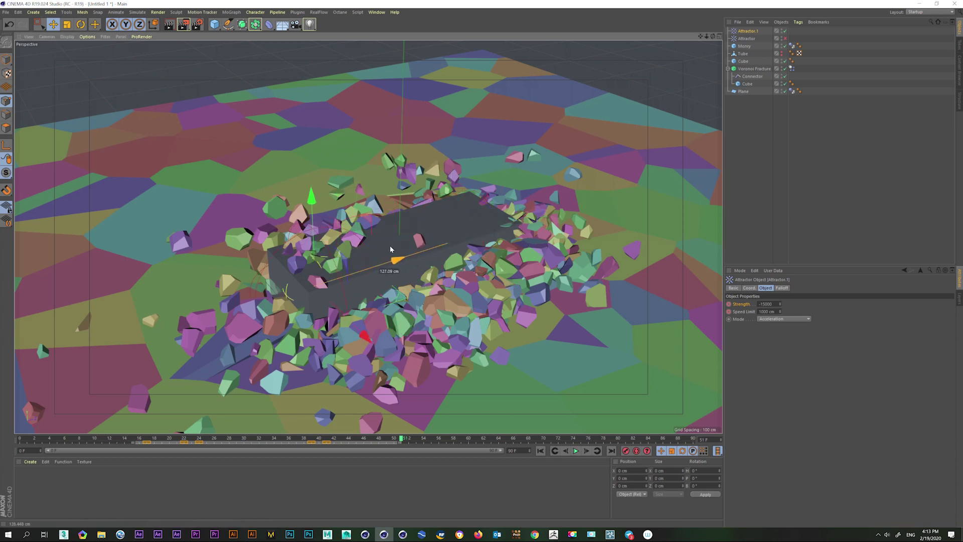
left_click(542, 452)
left_click(576, 451)
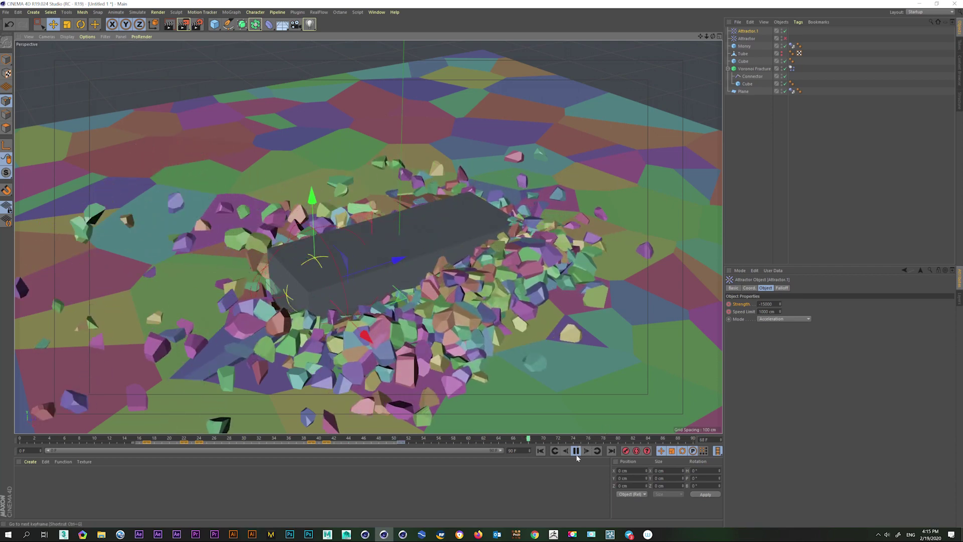
left_click(576, 451)
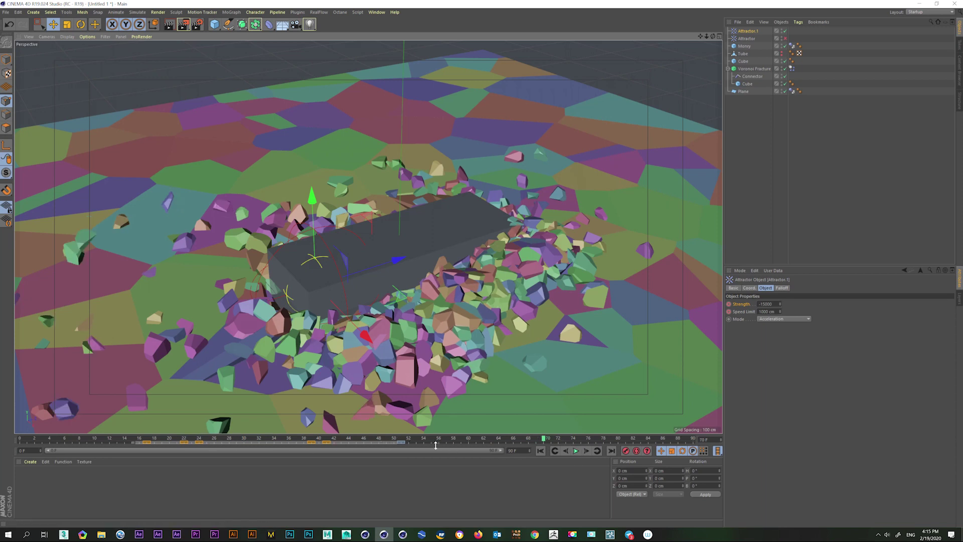
Step: Select the keys between frames 16 and 46 and nudge Attractor.1 about 10 cm sideways
right_click(364, 447)
left_click(380, 464)
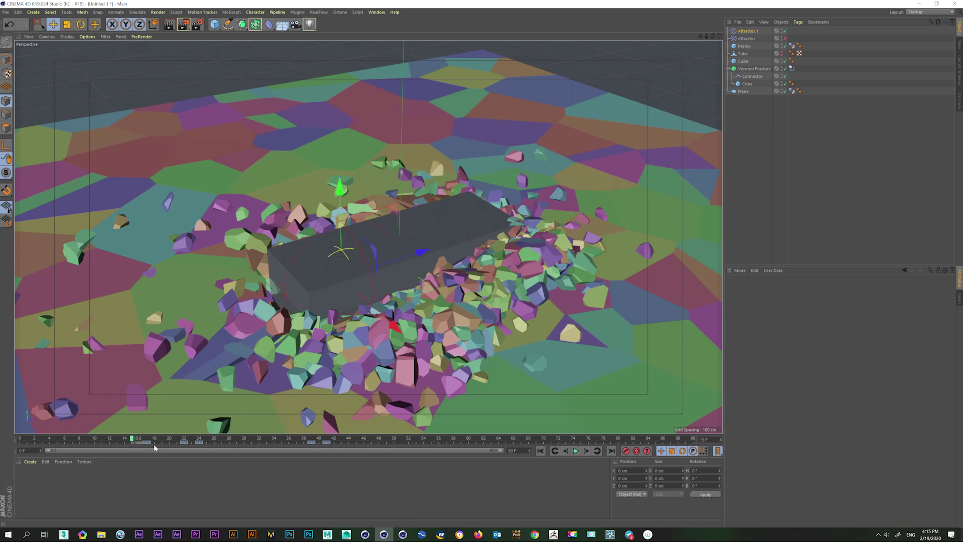
left_click_drag(154, 448, 318, 442)
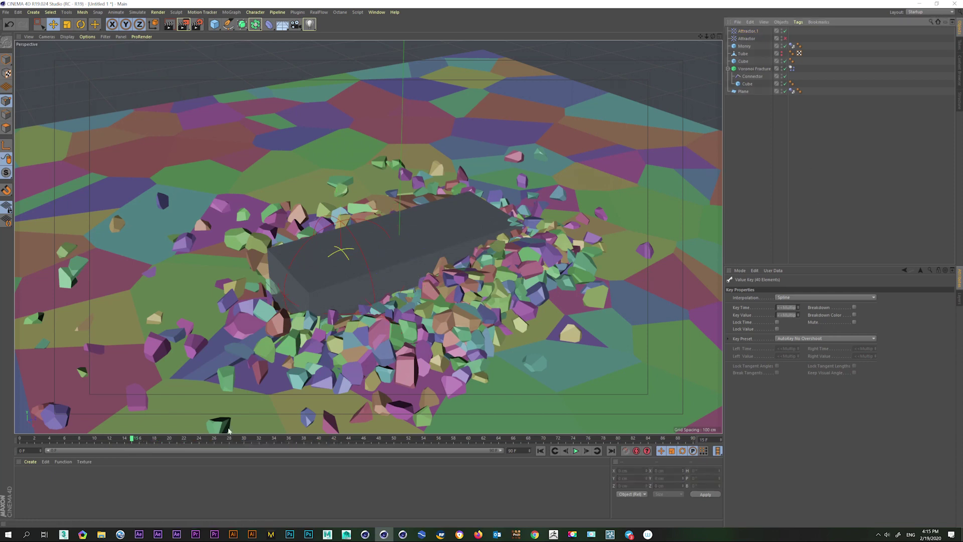
left_click(539, 170)
left_click_drag(406, 256, 395, 260)
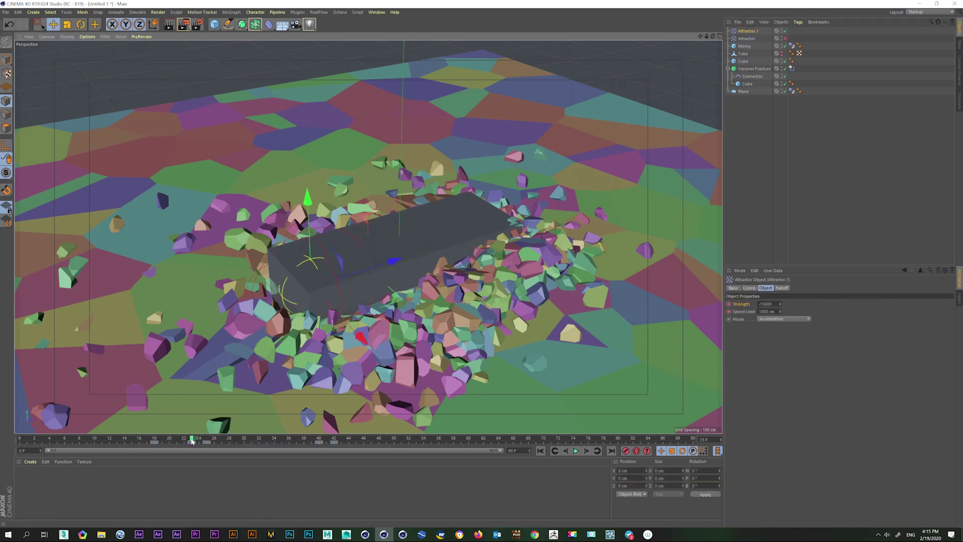
Step: Scrub to frame 24 and orbit down to a closer ground-level view
left_click_drag(192, 440, 206, 443)
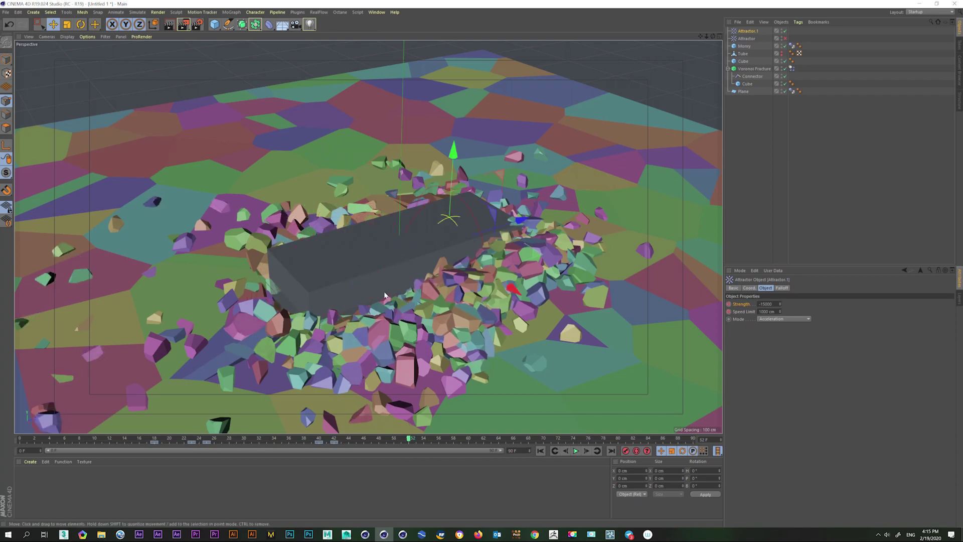
mouse_move(385, 295)
left_mouse_down("alt")
mouse_move(269, 385)
mouse_move(324, 347)
left_mouse_up("alt")
scroll(374, 300, "up", 3)
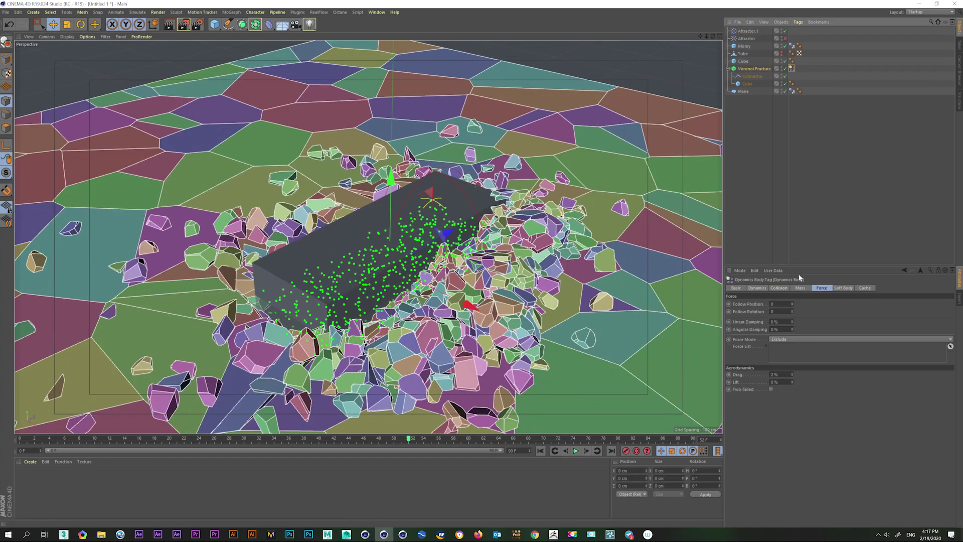
left_click(836, 288)
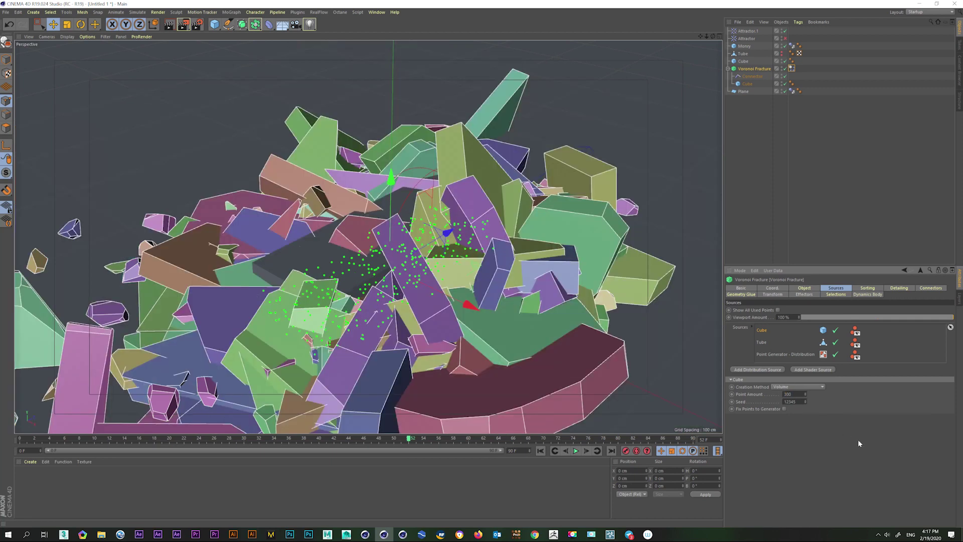
left_click(540, 452)
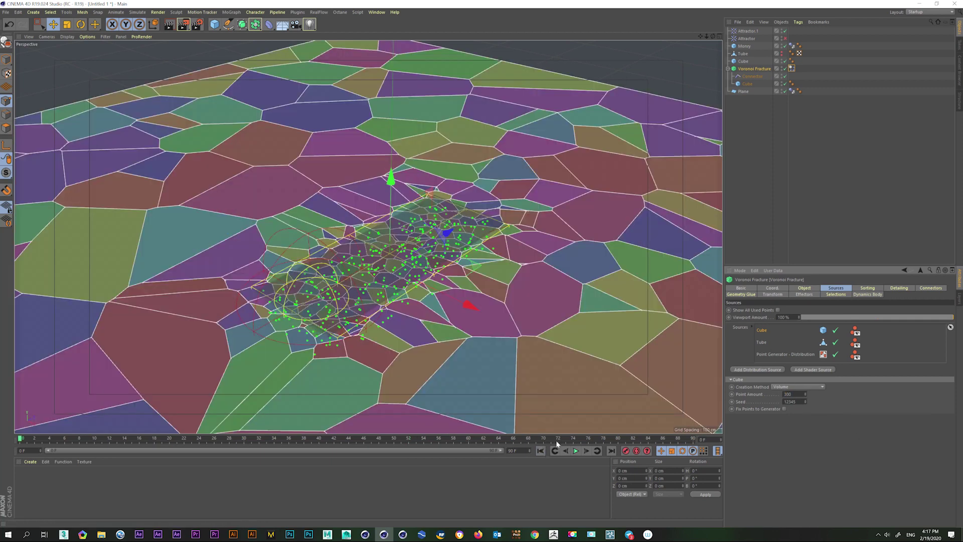
left_click(576, 450)
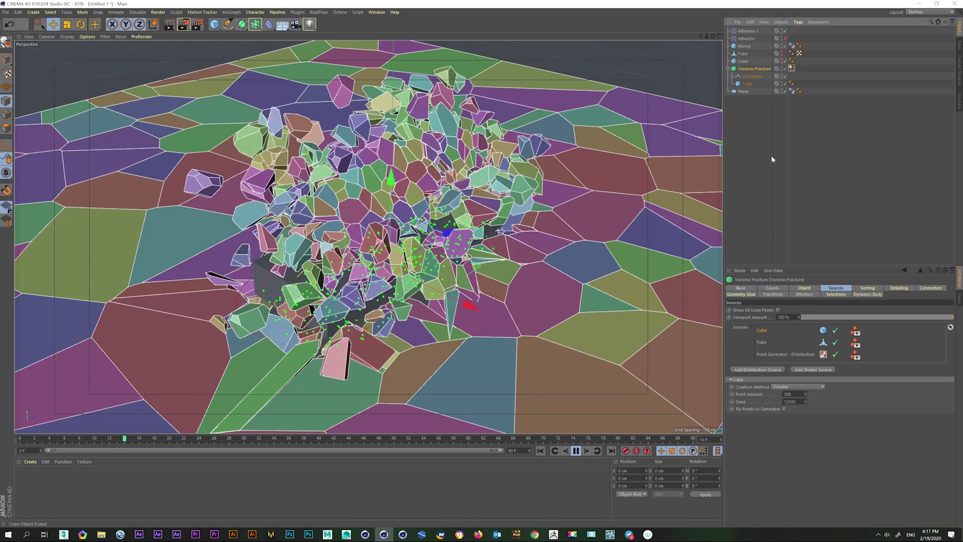
left_click(772, 155)
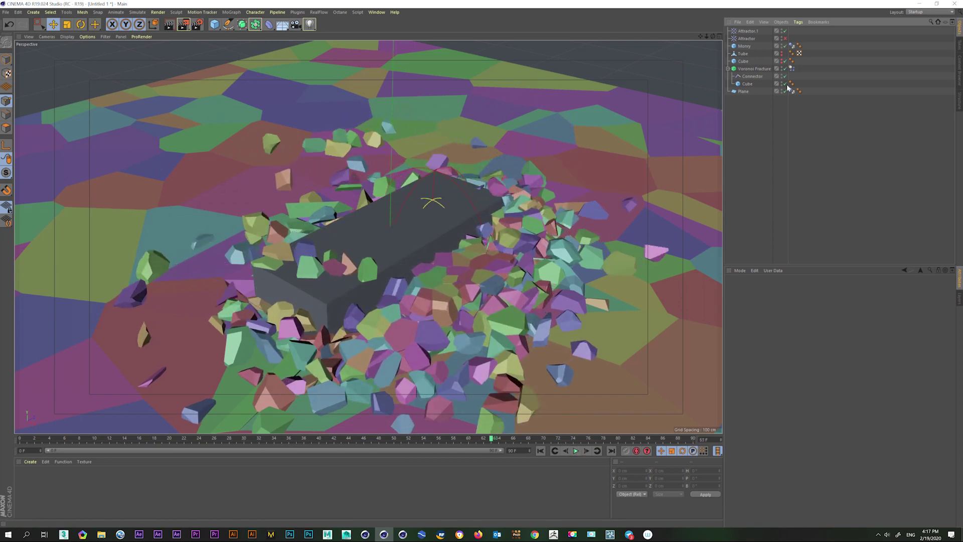
Step: Show the Connector's breaking settings, then play and stop the shattering simulation
left_click(791, 69)
left_click(750, 78)
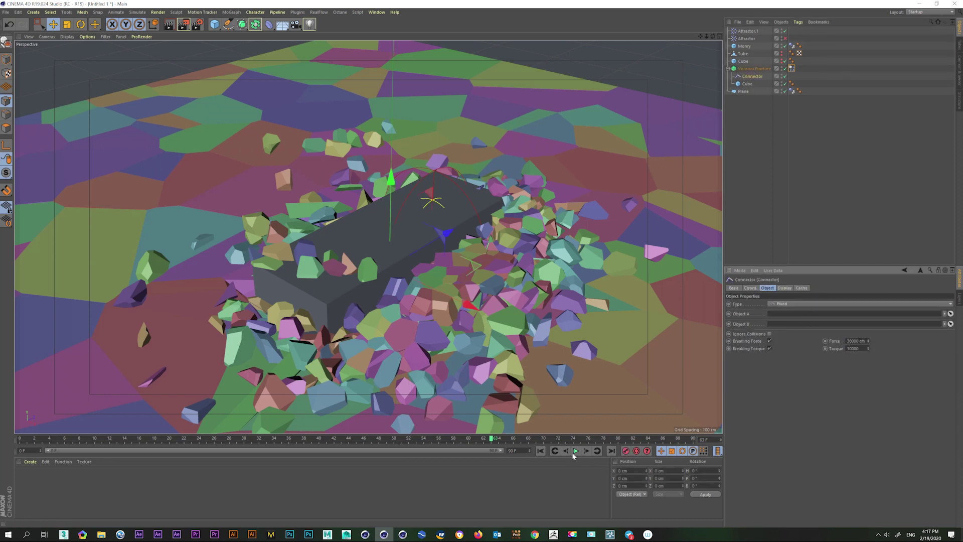
key("shift+g")
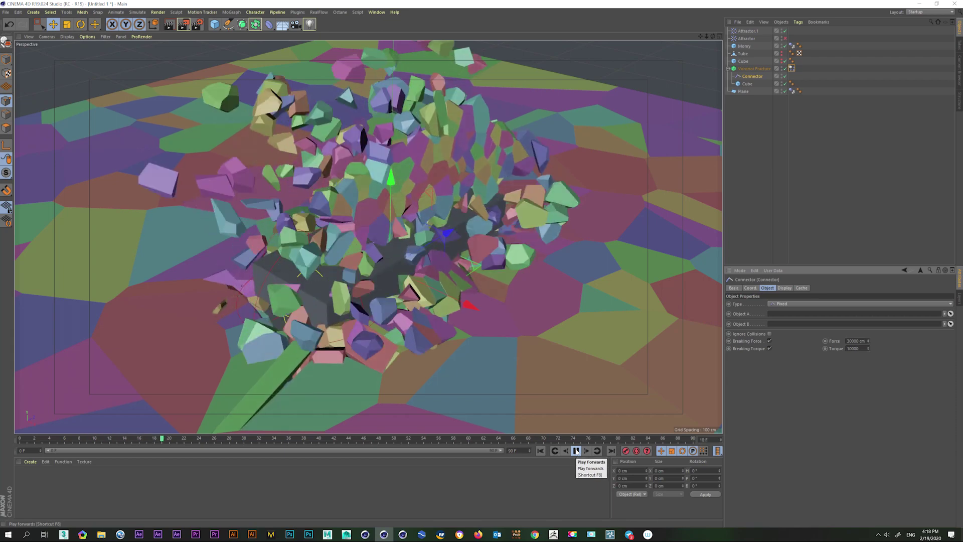
left_click(576, 451)
key("shift+g")
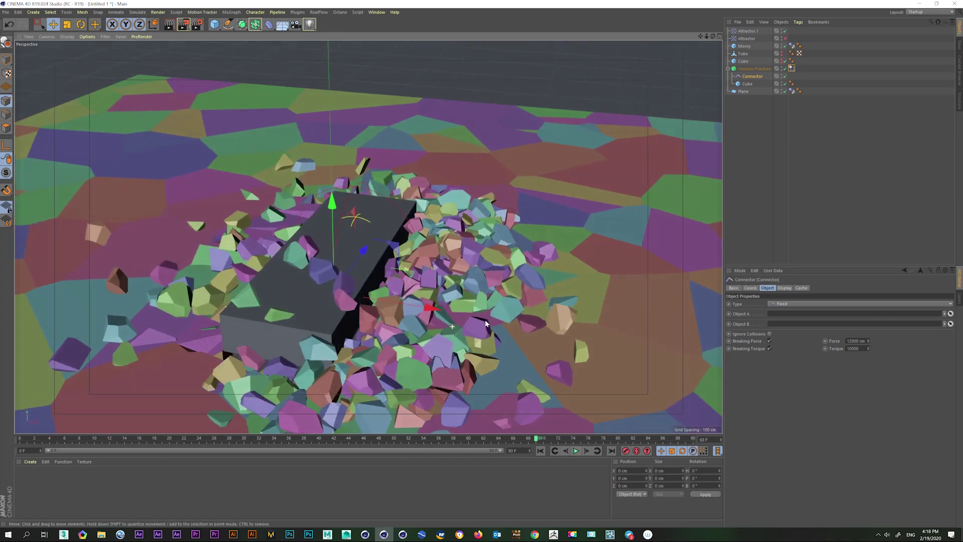
Step: Orbit low over the debris and select the parent Voronoi Fracture
mouse_move(524, 390)
left_mouse_down("alt")
mouse_move(432, 342)
mouse_move(436, 371)
left_mouse_up("alt")
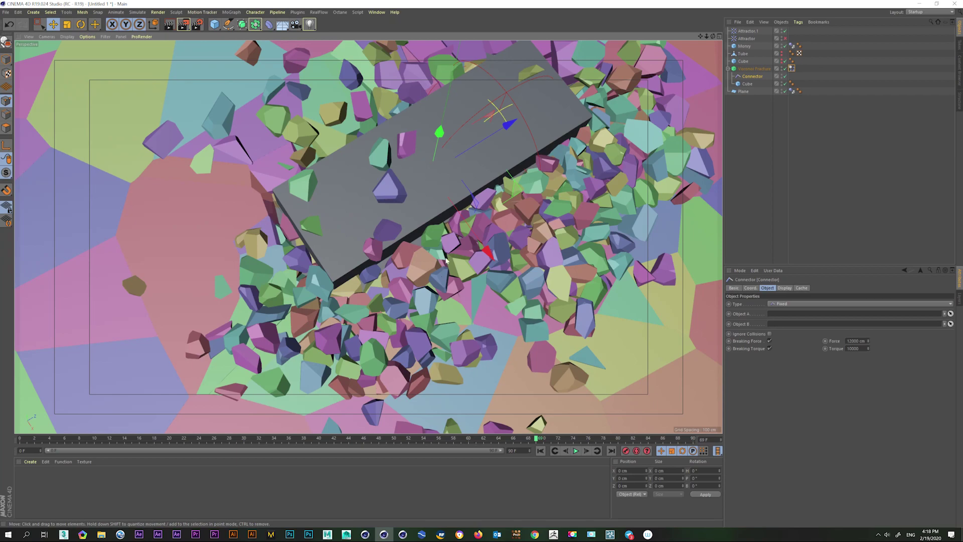
left_click_drag(446, 260, 800, 145, "alt")
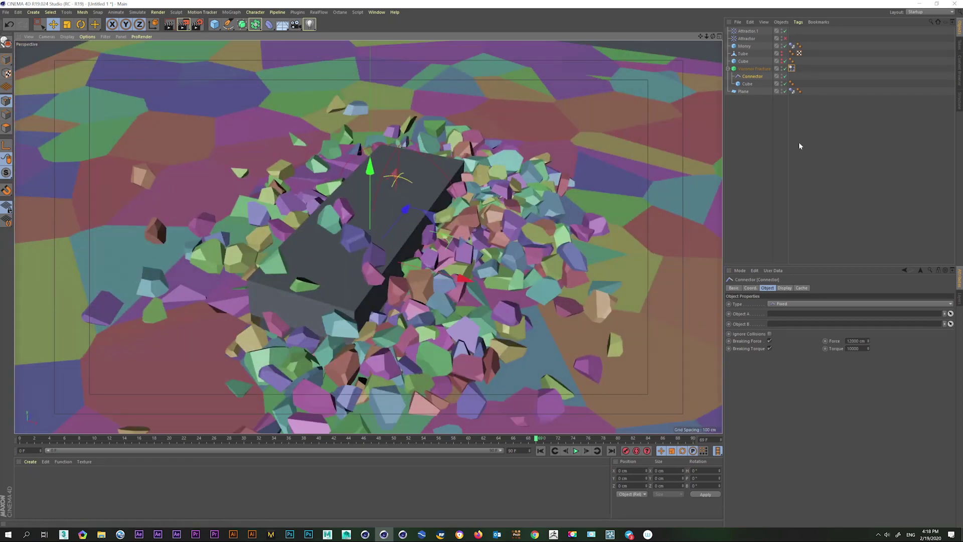
key("Up")
Step: Set Voronoi Fracture Point Amount to 400, replay the shattering, and reselect the Connector
double_click(794, 394)
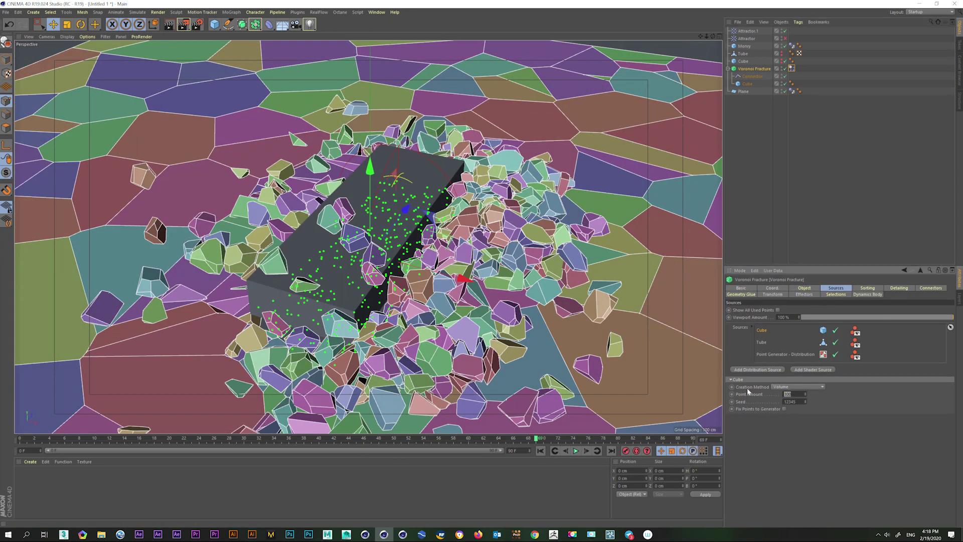
type("400")
key("Return")
left_click(544, 451)
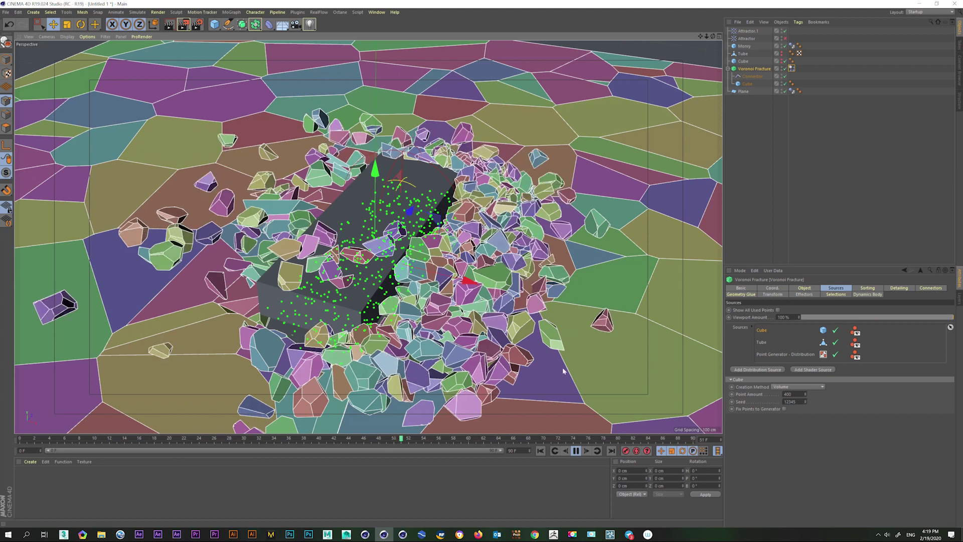
left_click(577, 450)
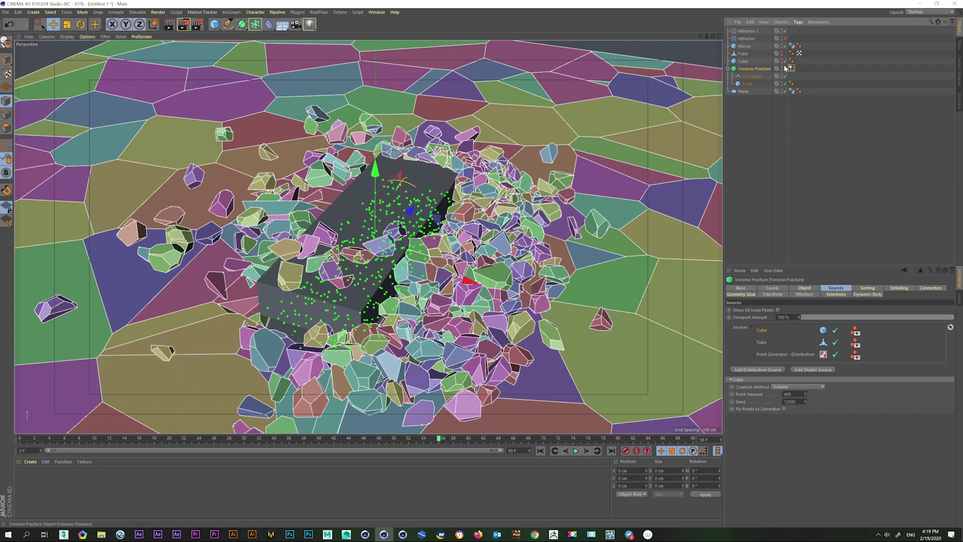
left_click(753, 76)
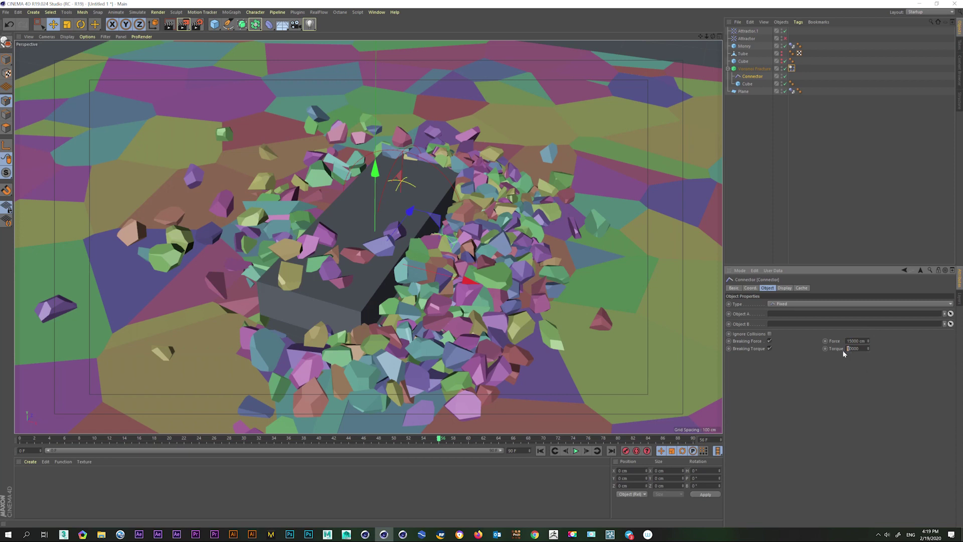
Step: With Breaking Force at 14000, replay the shattering, pause at frame 61, and select Attractor.1
left_click(540, 451)
left_click(576, 451)
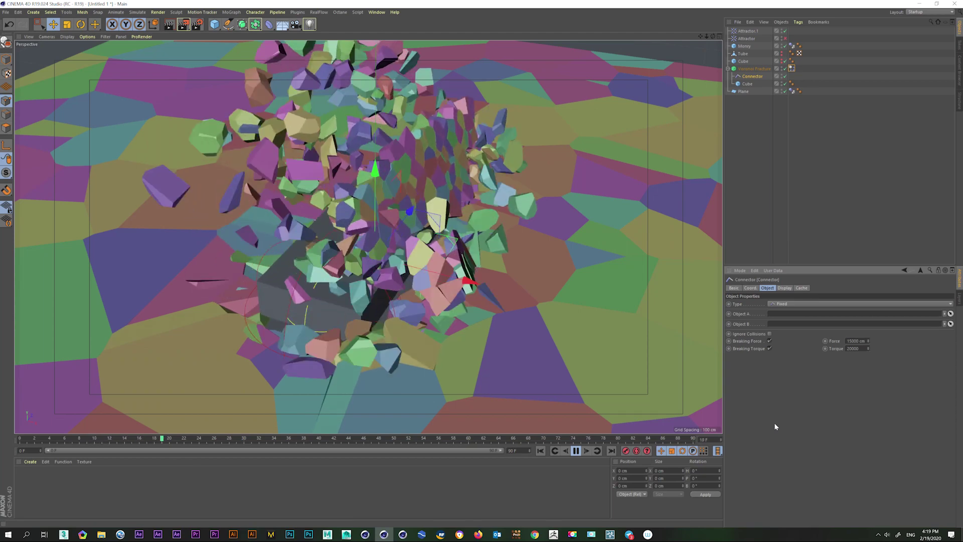
key("F8")
key("shift+f")
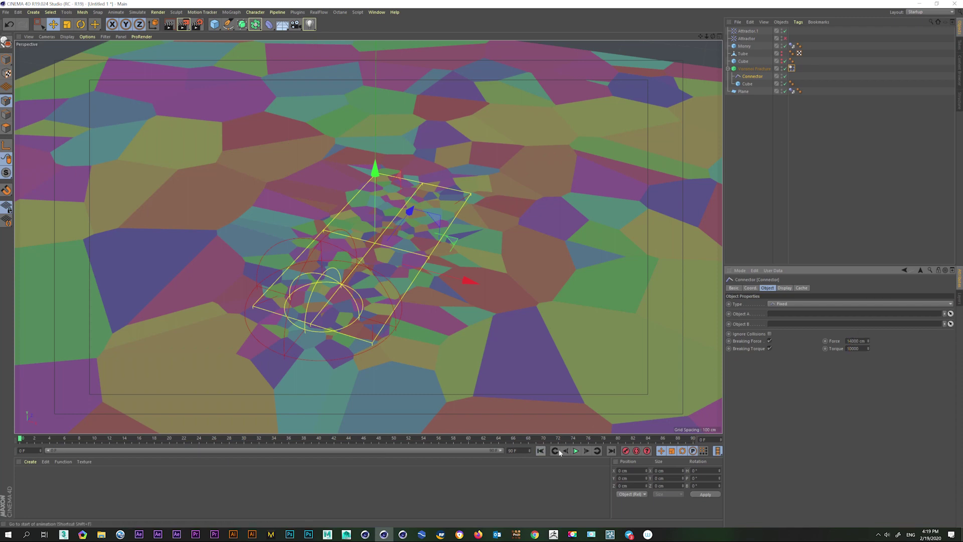
left_click(576, 451)
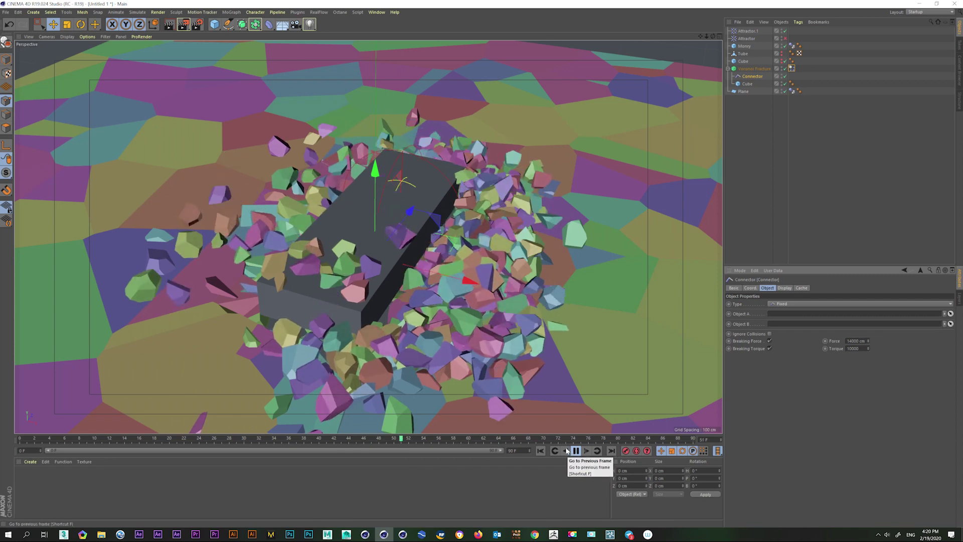
left_click(565, 451)
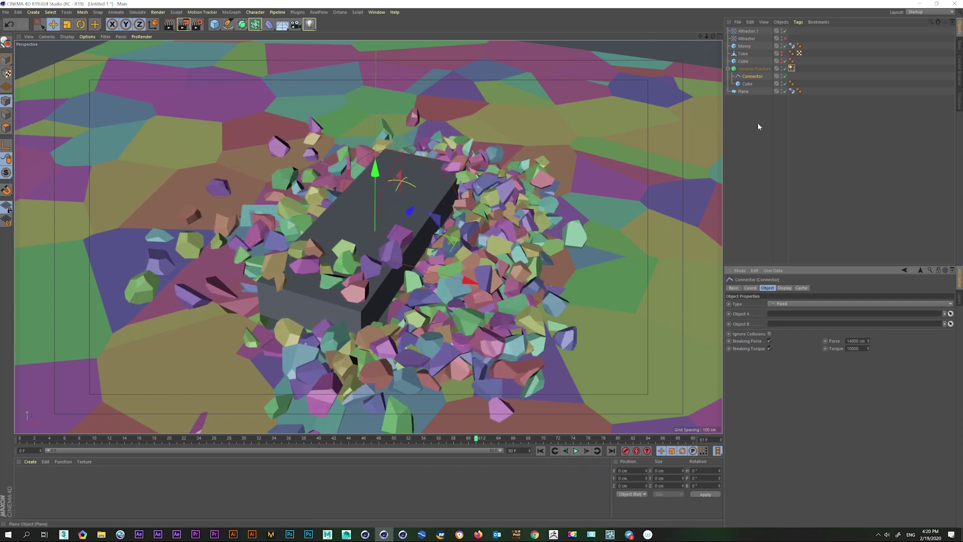
left_click(746, 32)
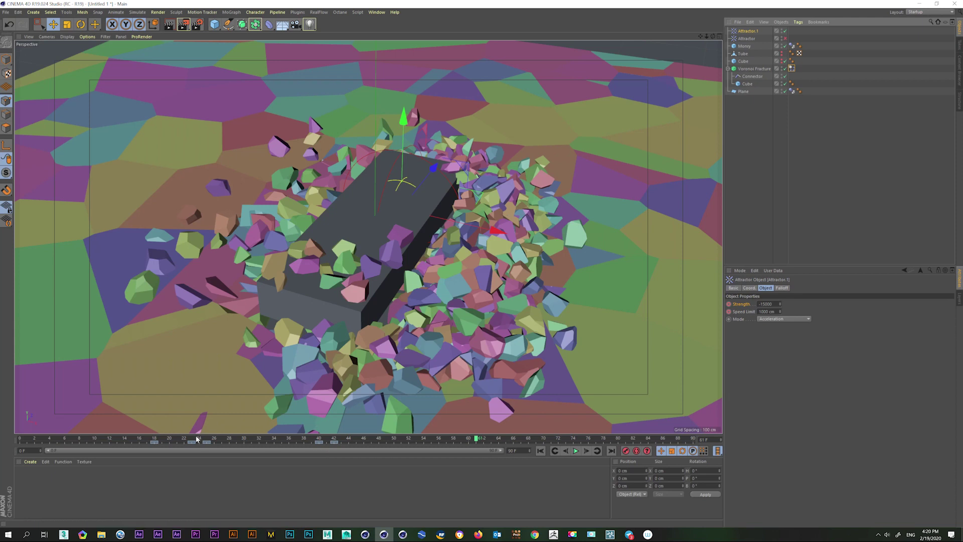
Step: Select Attractor.1's timeline keys and set the Connector's Breaking Force to 12000 cm
left_click_drag(215, 445, 156, 442)
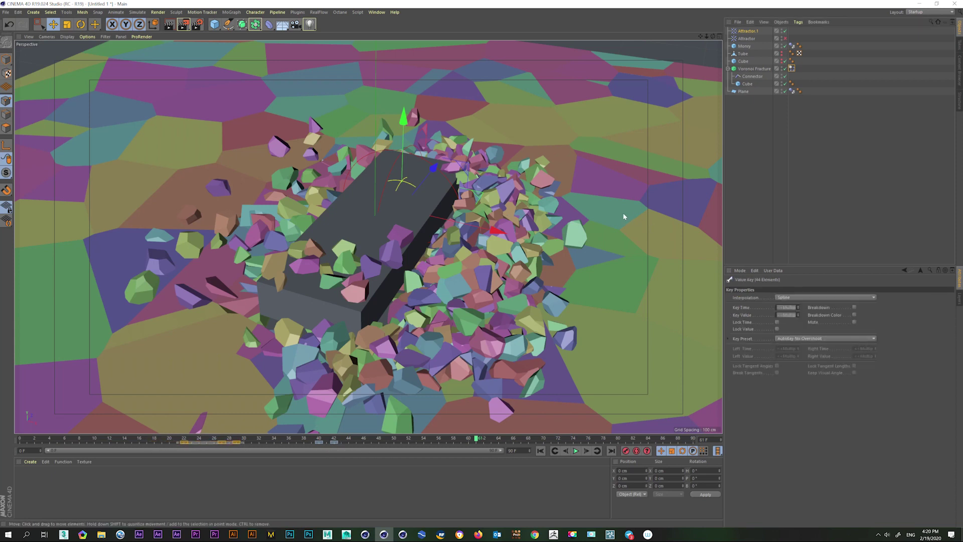
left_click(753, 76)
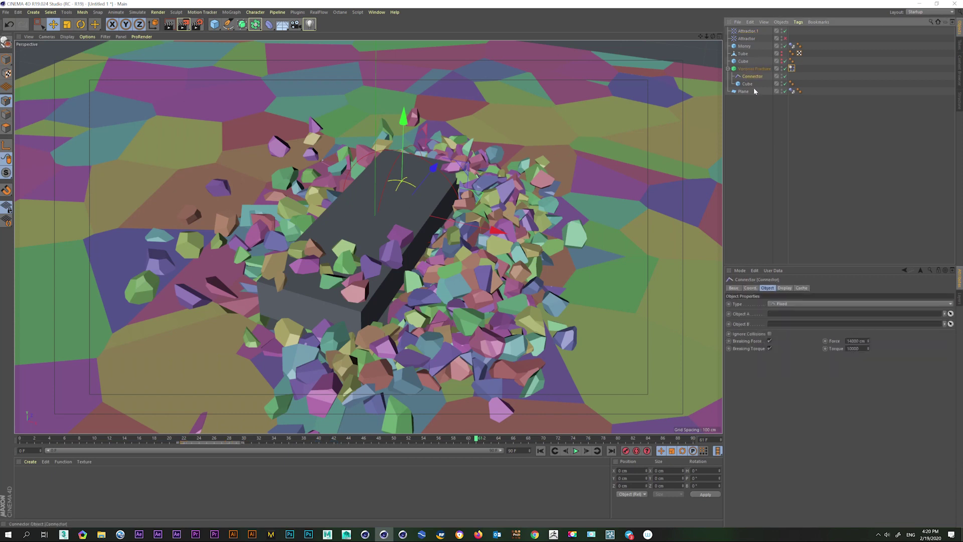
left_click(852, 341)
type("12000")
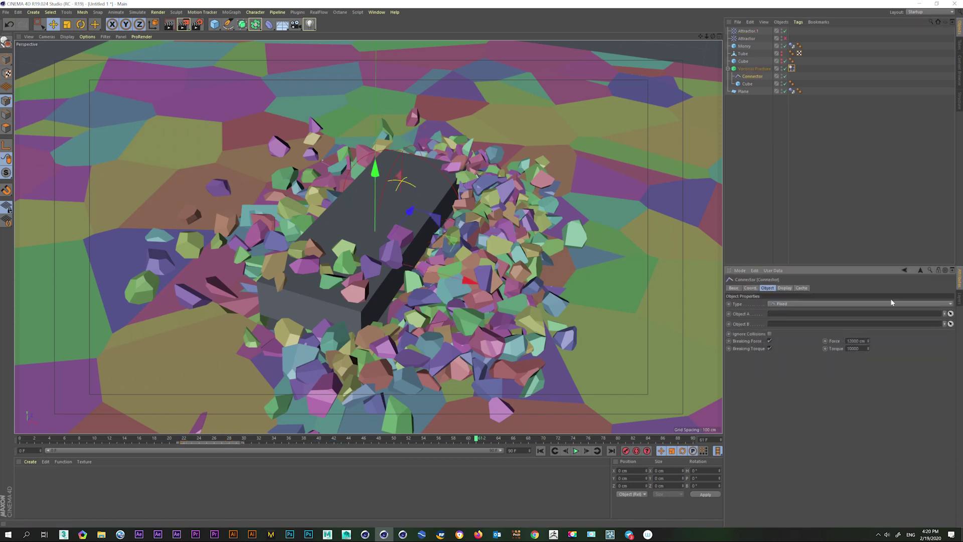
Step: Replay the simulation, select Attractor.1 to check its timing, then rewind to frame 0
left_click(540, 451)
left_click(576, 450)
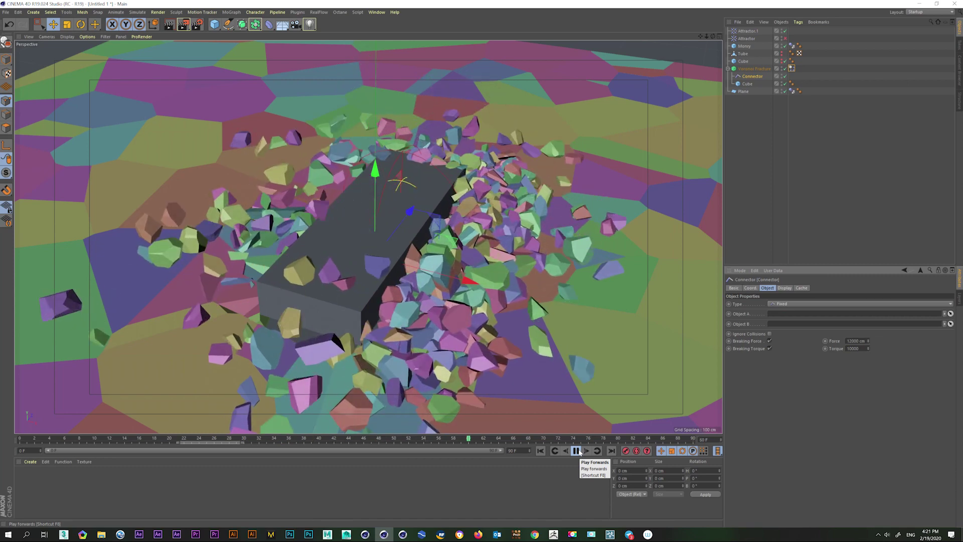
left_click(576, 450)
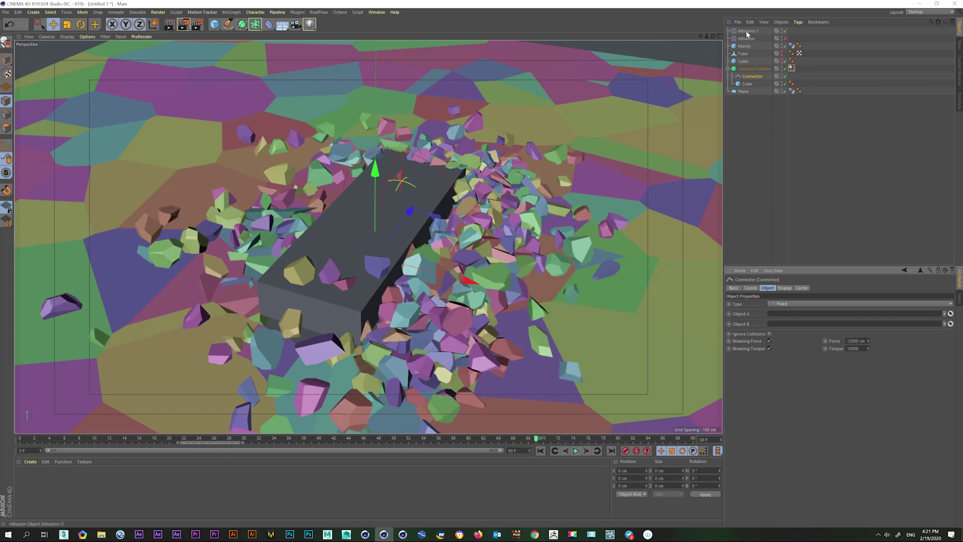
left_click(401, 183)
left_click(334, 439)
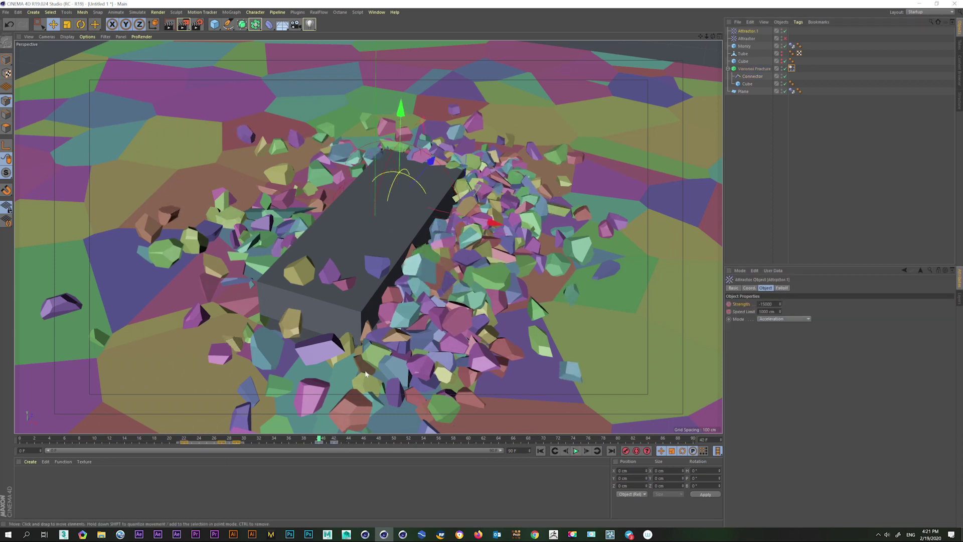
left_click(566, 451)
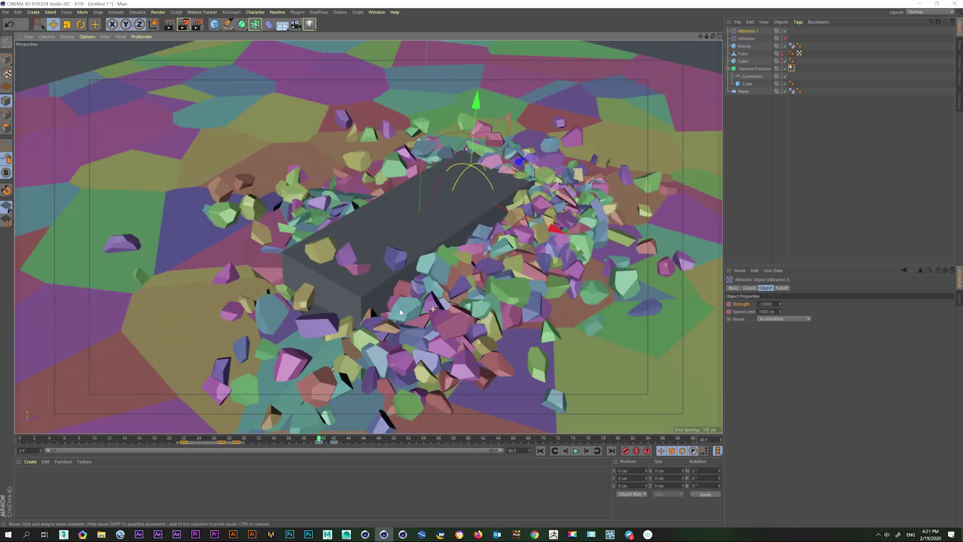
left_click_drag(399, 309, 382, 281, "alt")
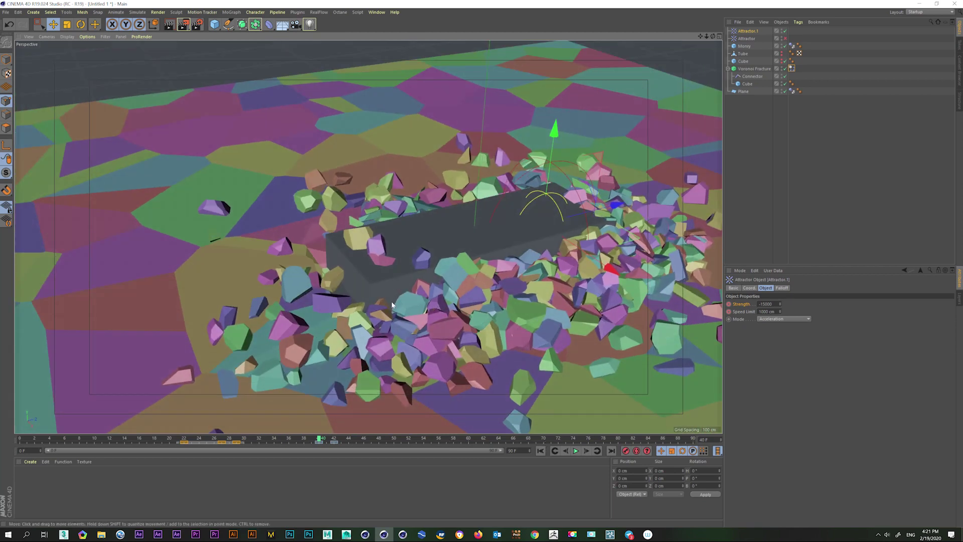
left_click(540, 450)
left_click_drag(428, 358, 704, 177, "alt")
left_click(753, 151)
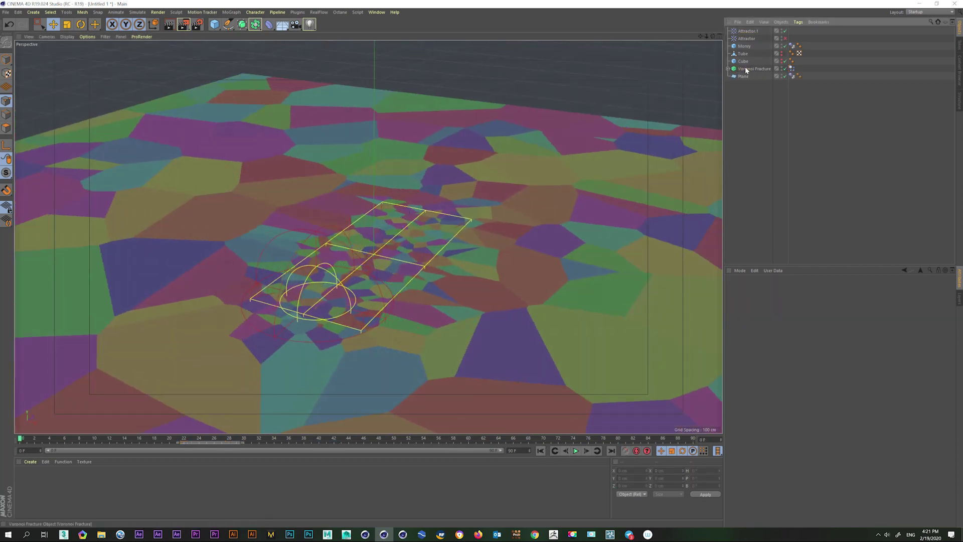
Step: Duplicate Voronoi Fracture, disable the original's generator, and expand it
left_click_drag(745, 68, 751, 67, "ctrl")
left_click(788, 76)
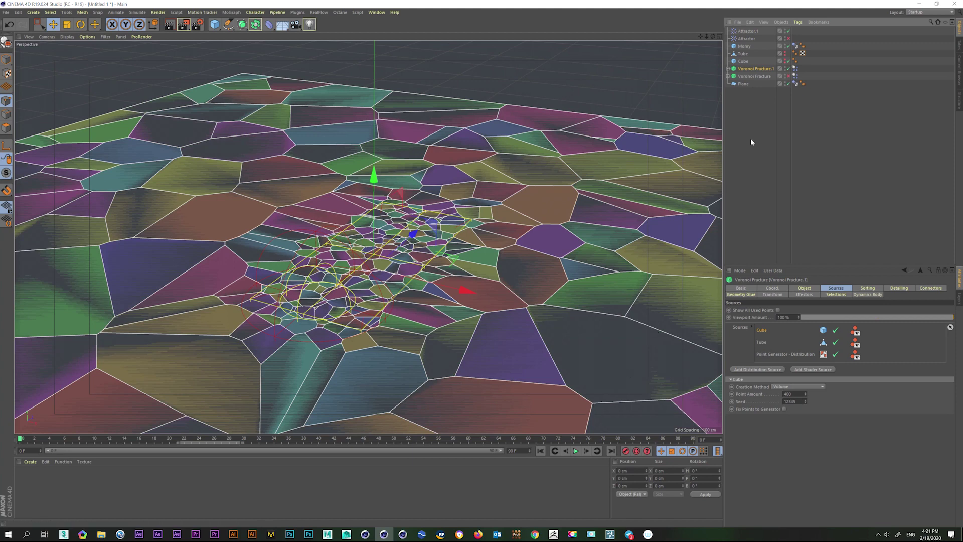
left_click(728, 76)
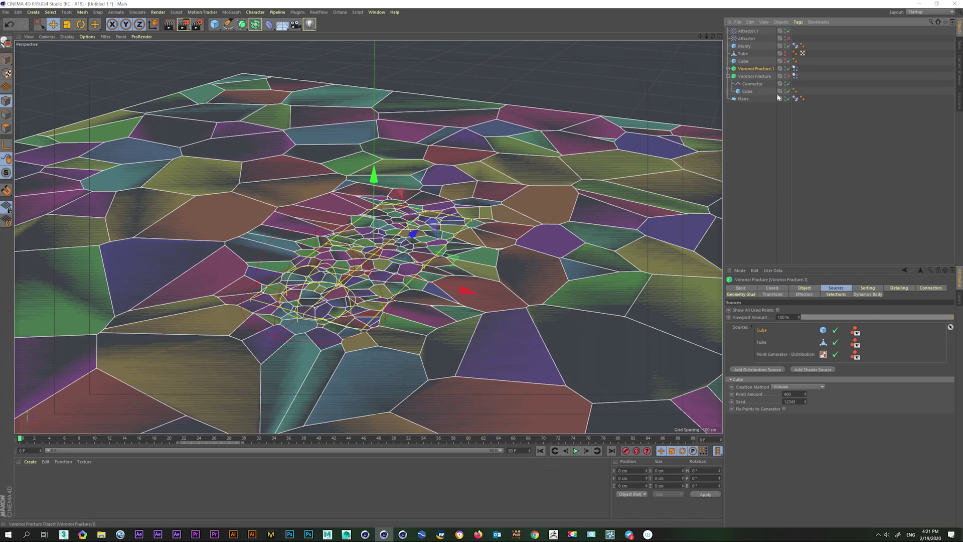
Step: Play the shattering from the start several times to preview fragments lifting around the block
left_click(575, 451)
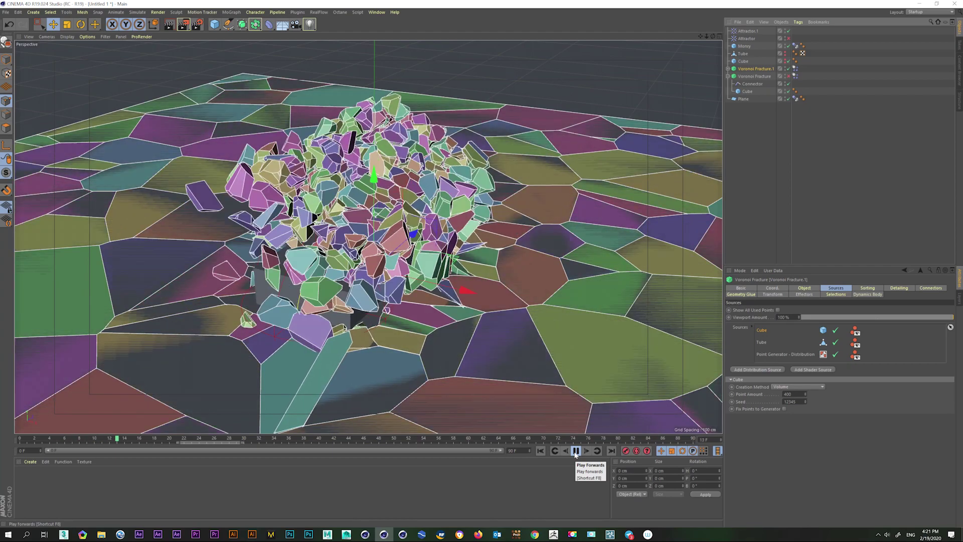
left_click(576, 452)
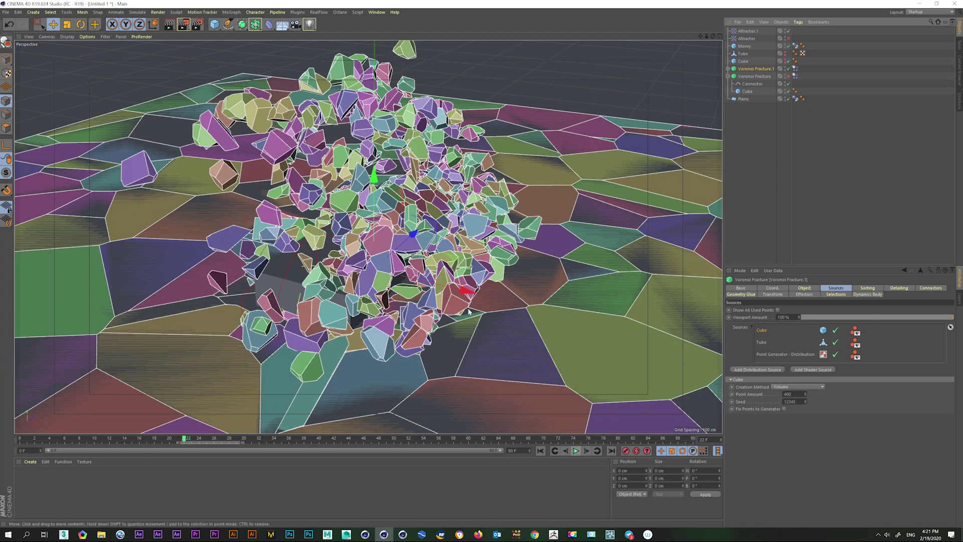
mouse_move(504, 271)
left_mouse_down("alt")
mouse_move(531, 266)
mouse_move(502, 236)
left_mouse_up("alt")
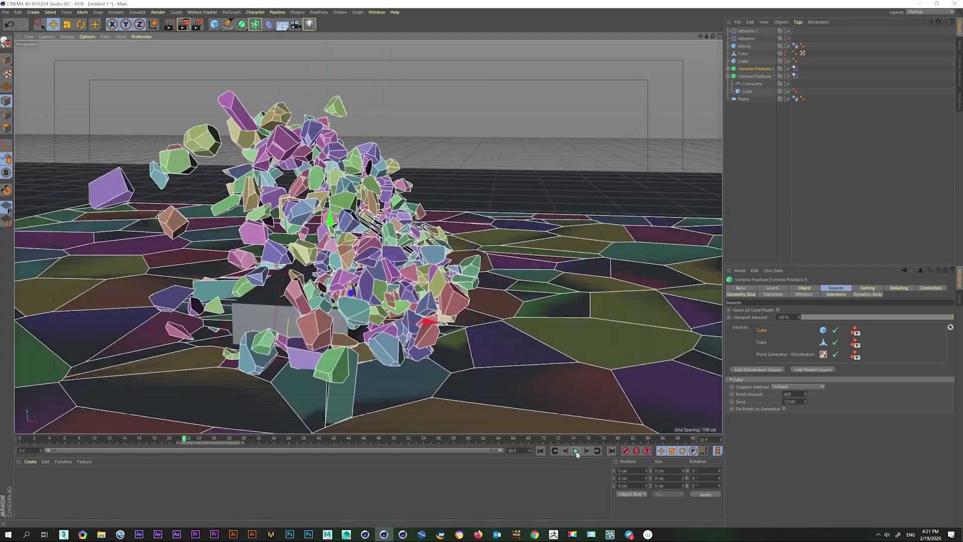
left_click(576, 450)
left_click(540, 451)
left_click(577, 451)
left_click(576, 451)
left_click(542, 451)
left_click(576, 451)
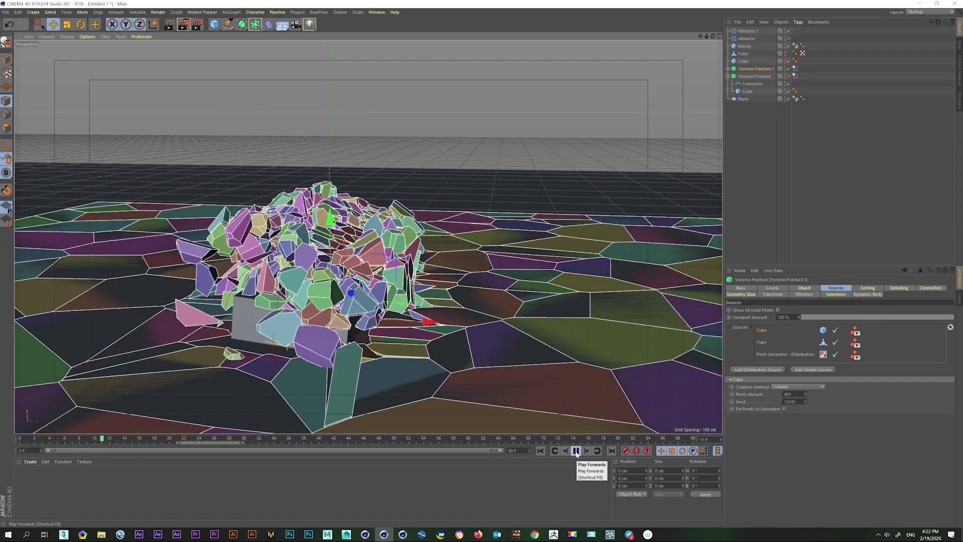
Step: Stop playback and add a new Null named 'Debris' at the top of the hierarchy
left_click(576, 451)
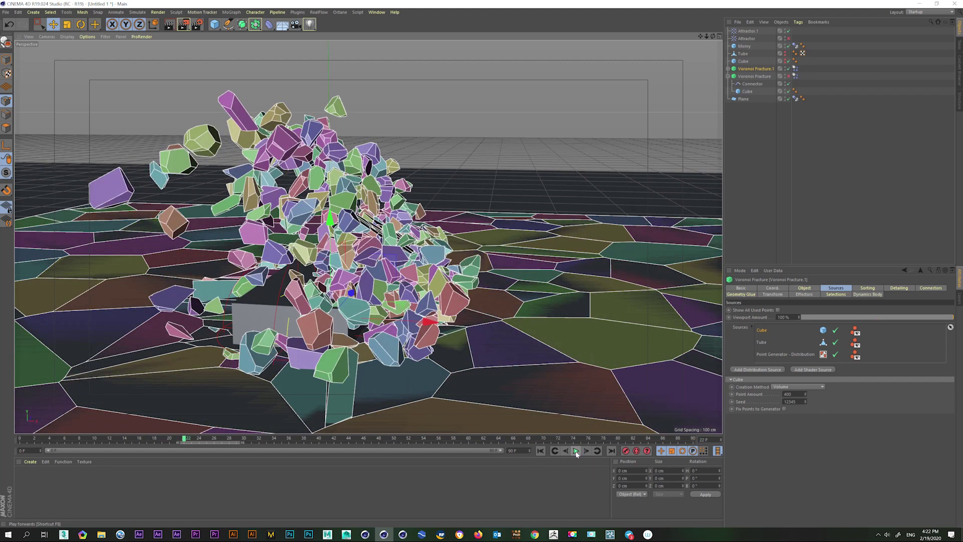
left_click(7, 43)
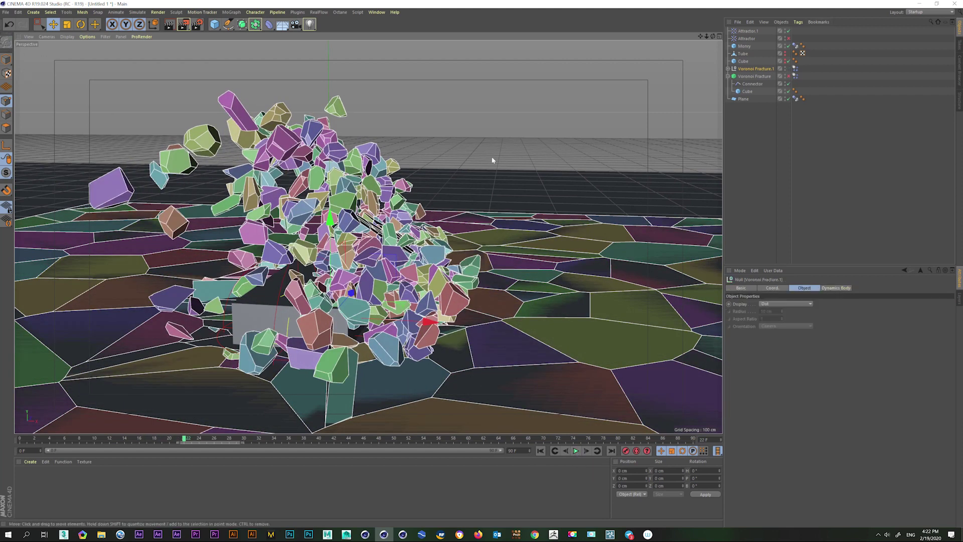
left_click(26, 13)
left_click(80, 25)
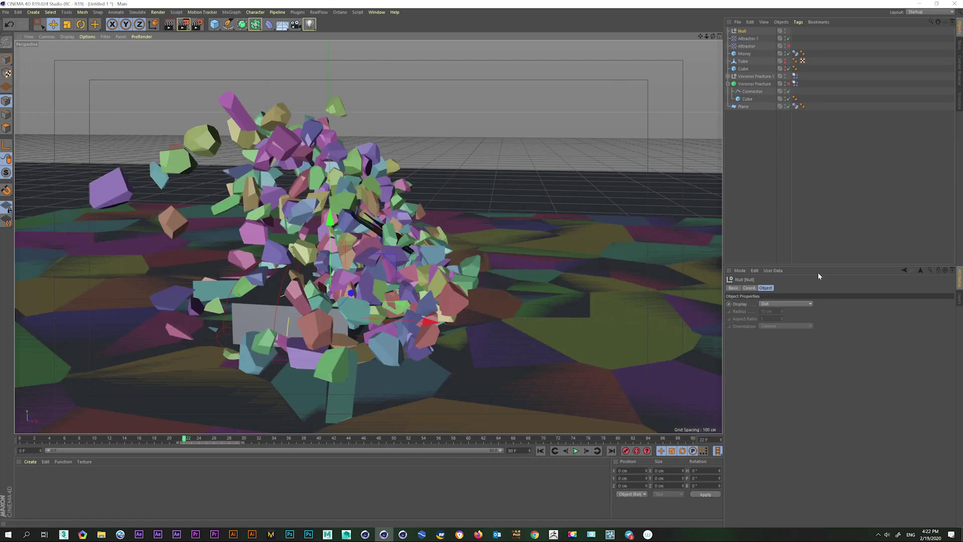
double_click(744, 31)
type("Debris")
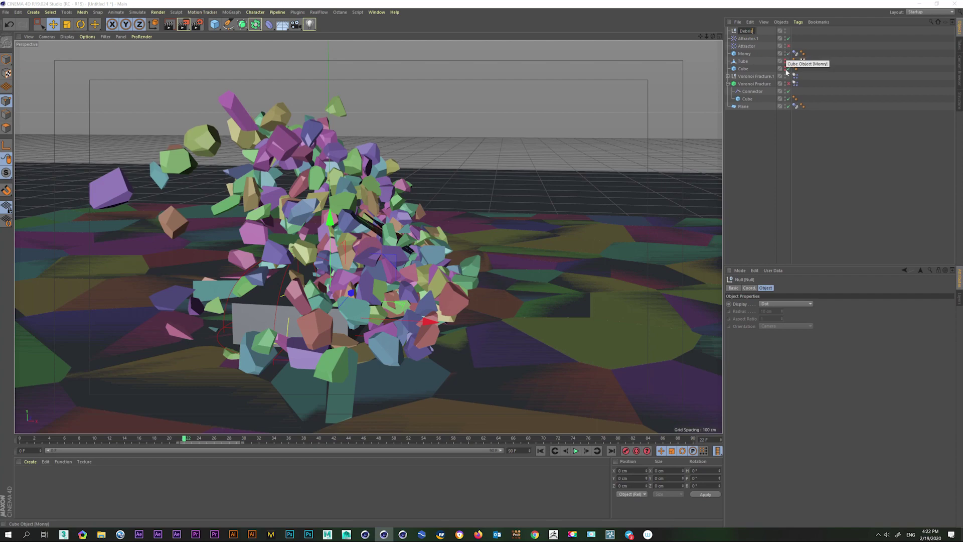
key("Return")
Step: Switch to a four-viewport layout and zoom out in the Front view
middle_click(661, 248)
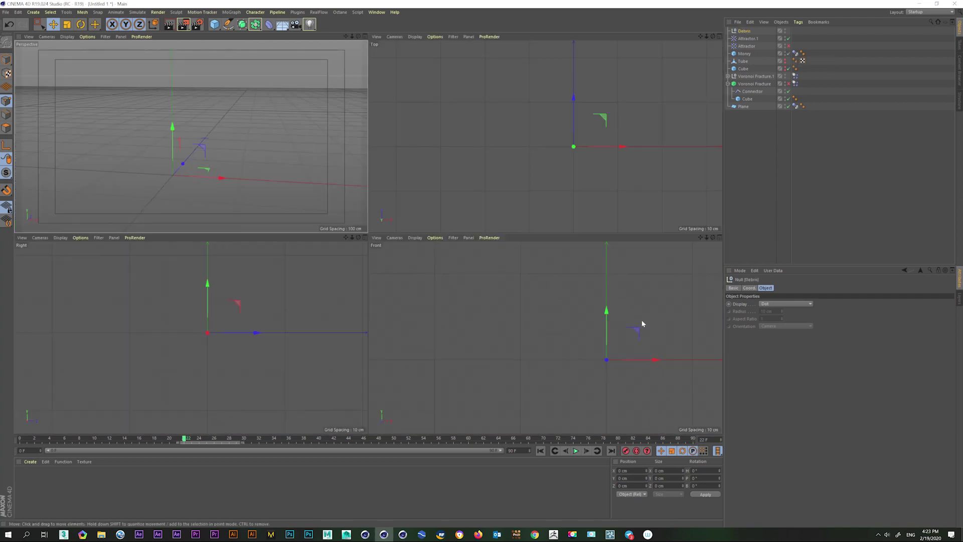
left_click(593, 360)
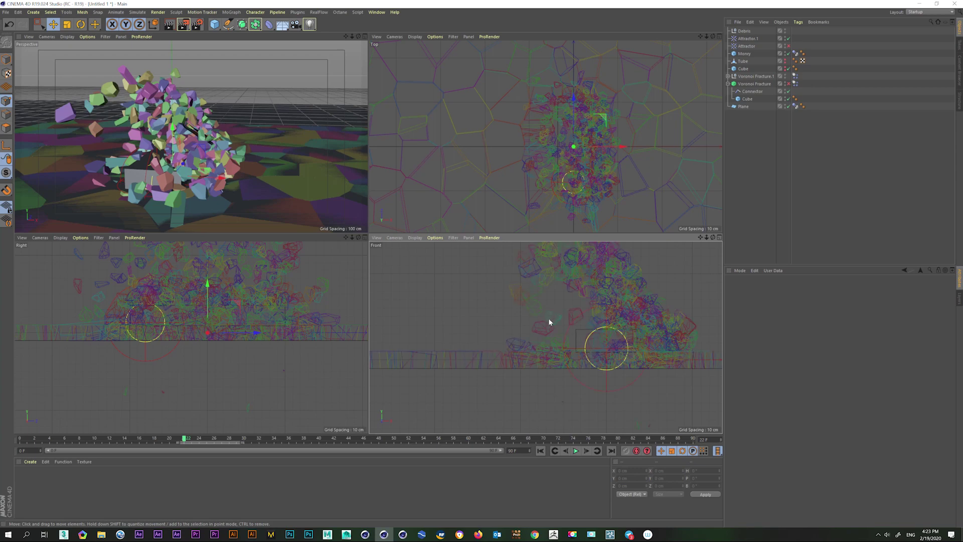
scroll(549, 322, "down", 3)
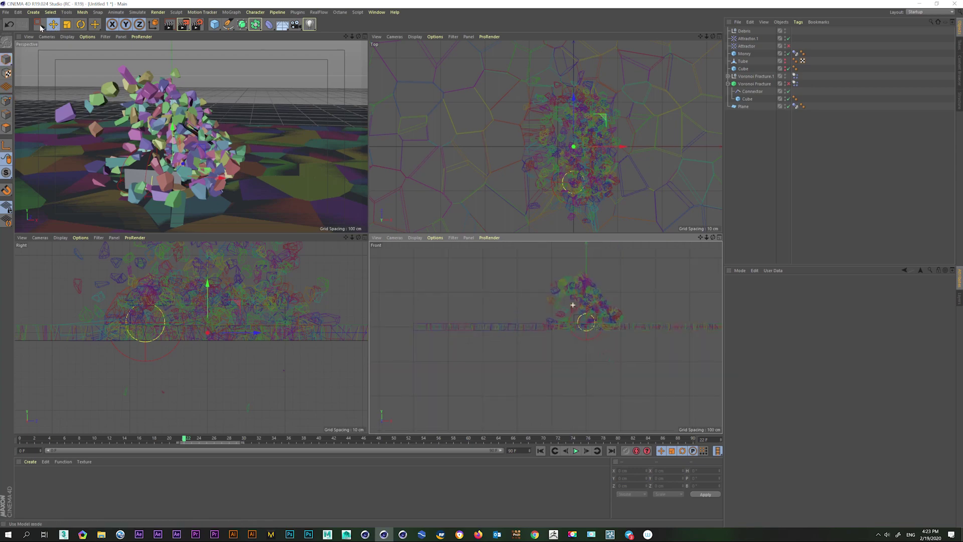
Step: Select Debris and switch to Rectangle Selection with its Options shown
left_click(744, 31)
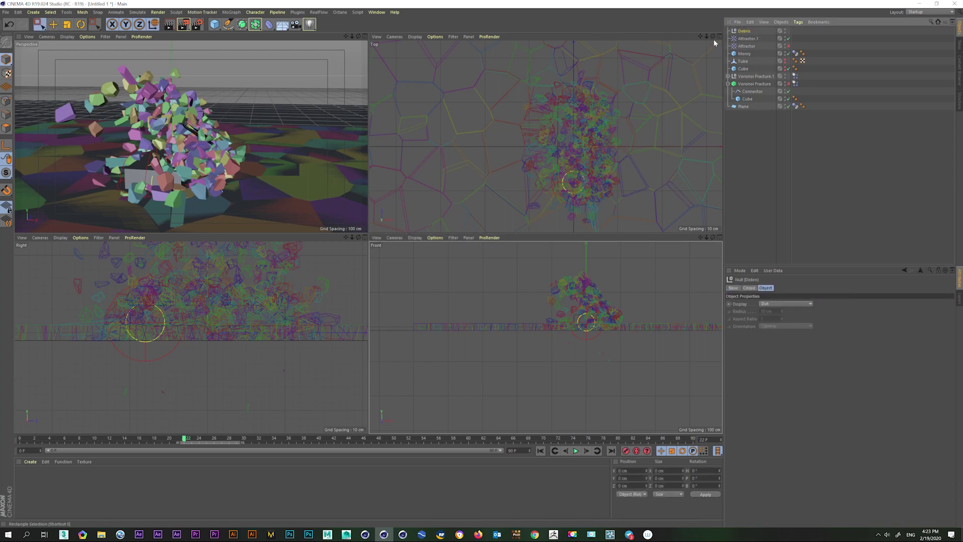
key("e")
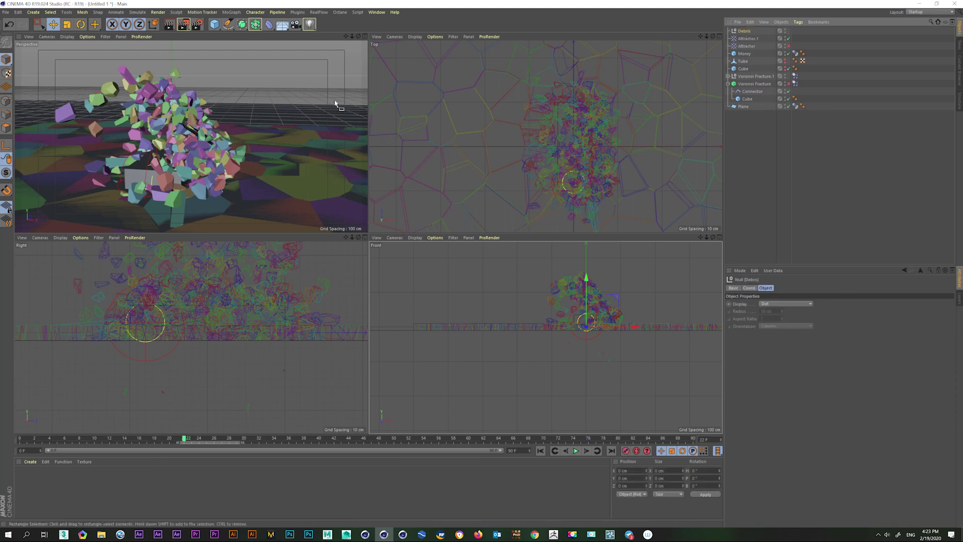
key("0")
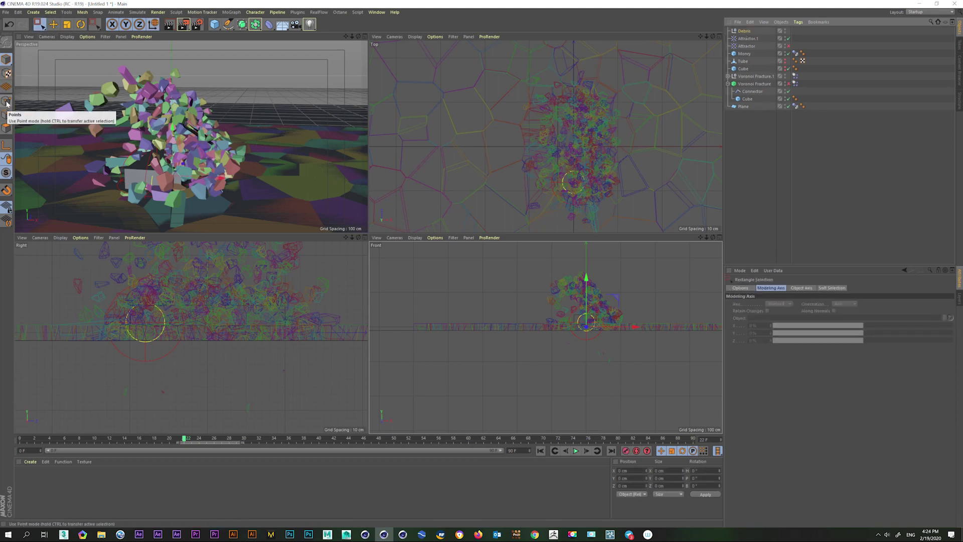
left_click(7, 128)
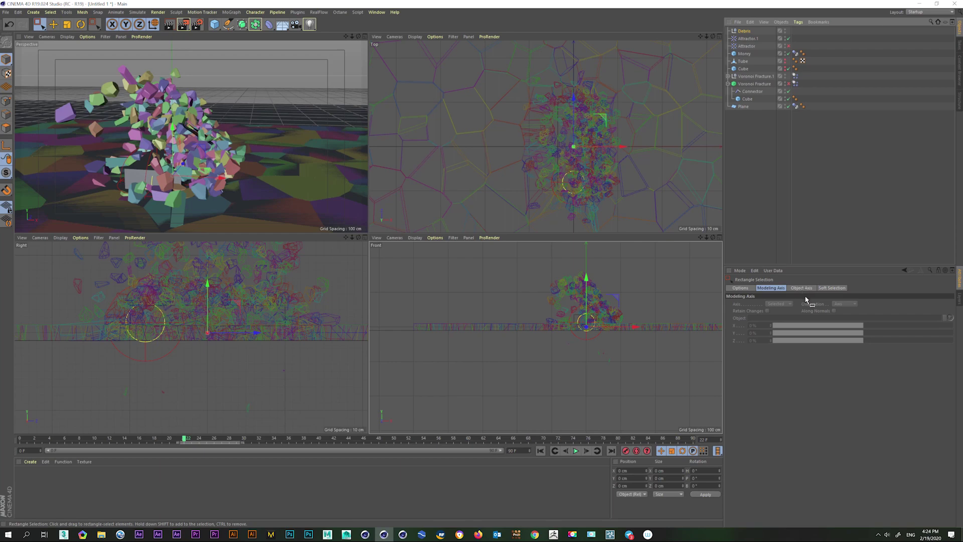
left_click(740, 288)
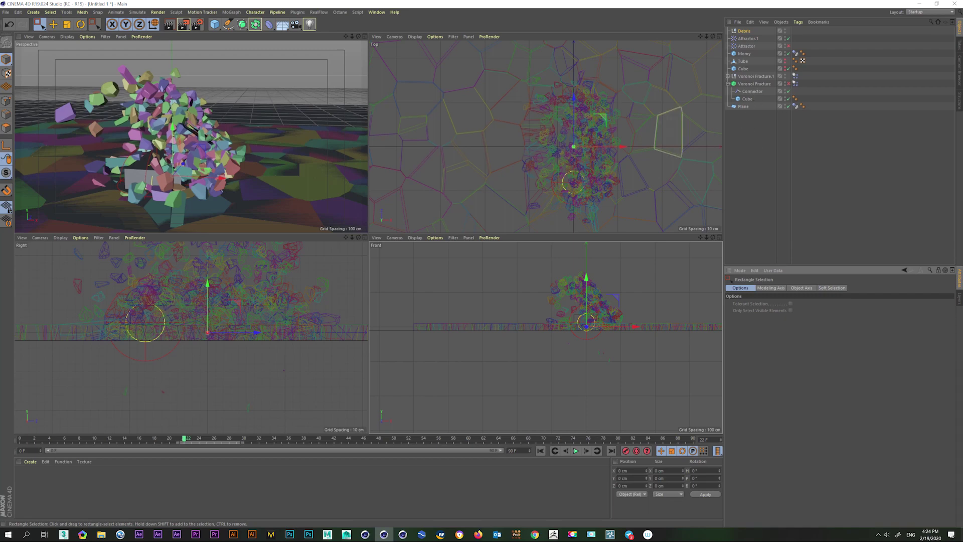
left_click_drag(190, 325, 276, 340)
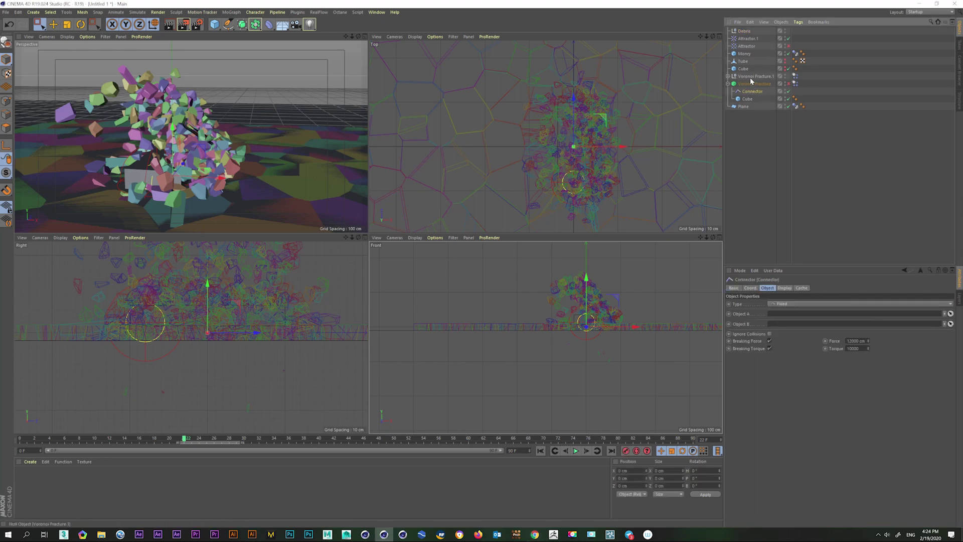
Step: Marquee-select the upper airborne fragments in the Front view, grabbing 106 elements
left_click(756, 77)
left_click(53, 24)
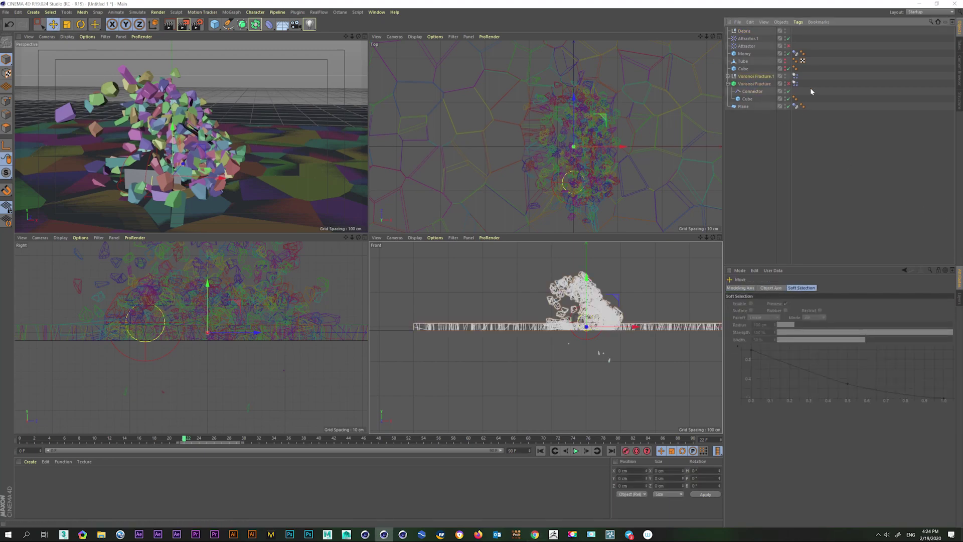
left_click(744, 31)
left_click(33, 27)
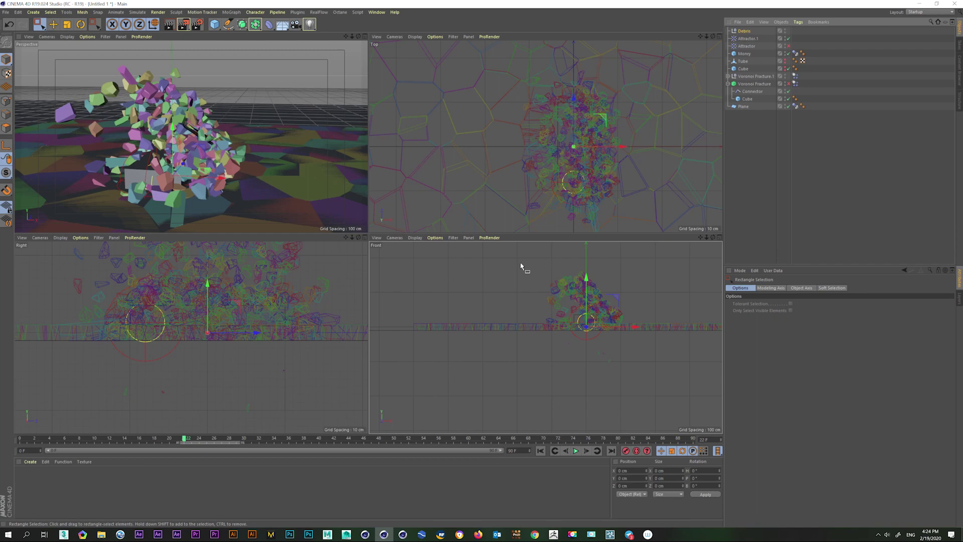
mouse_move(521, 264)
left_mouse_down()
mouse_move(630, 317)
mouse_move(641, 308)
left_mouse_up()
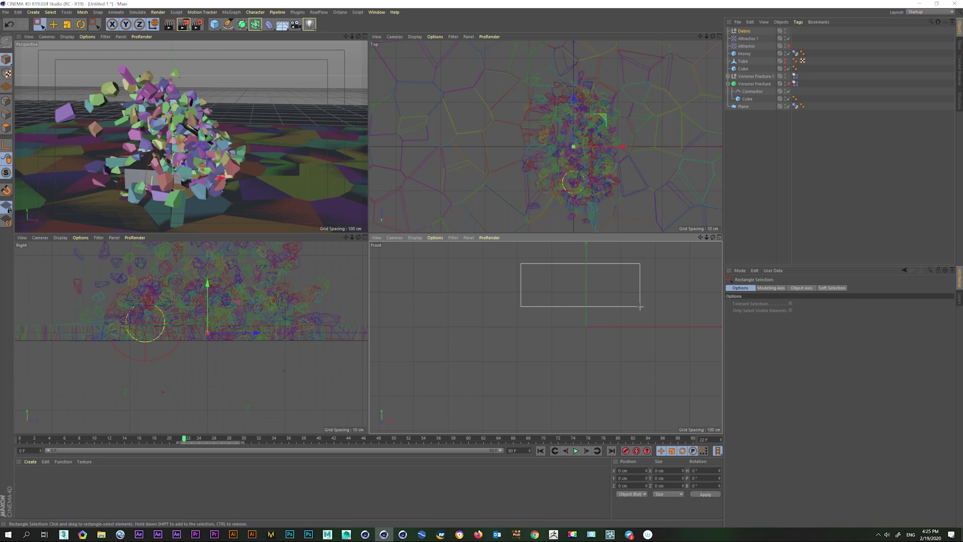
left_click_drag(641, 307, 638, 306)
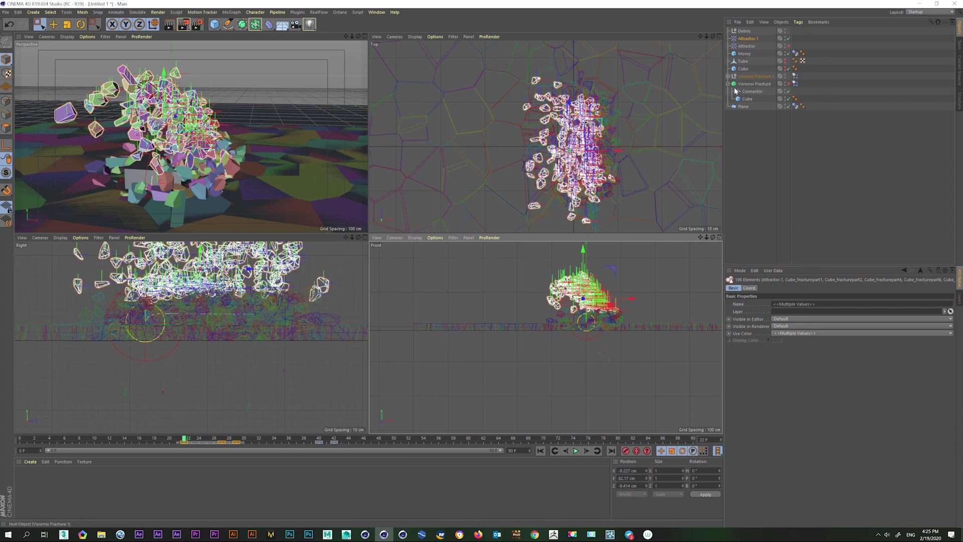
Step: Drop the selected pieces, minus Attractor.1, onto Debris and delete Voronoi Fracture.1
left_click(762, 40, "ctrl")
left_click(728, 76)
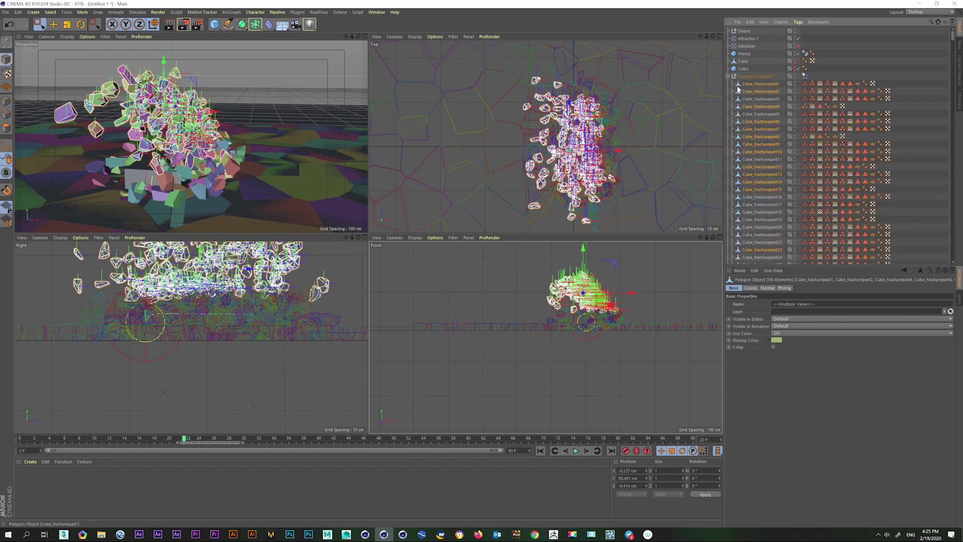
left_click_drag(743, 34, 744, 33)
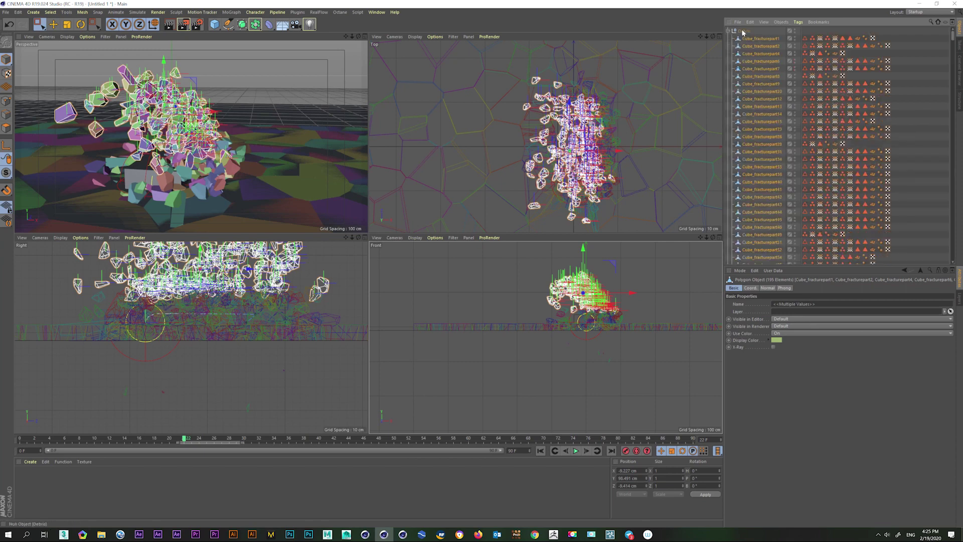
left_click(743, 32)
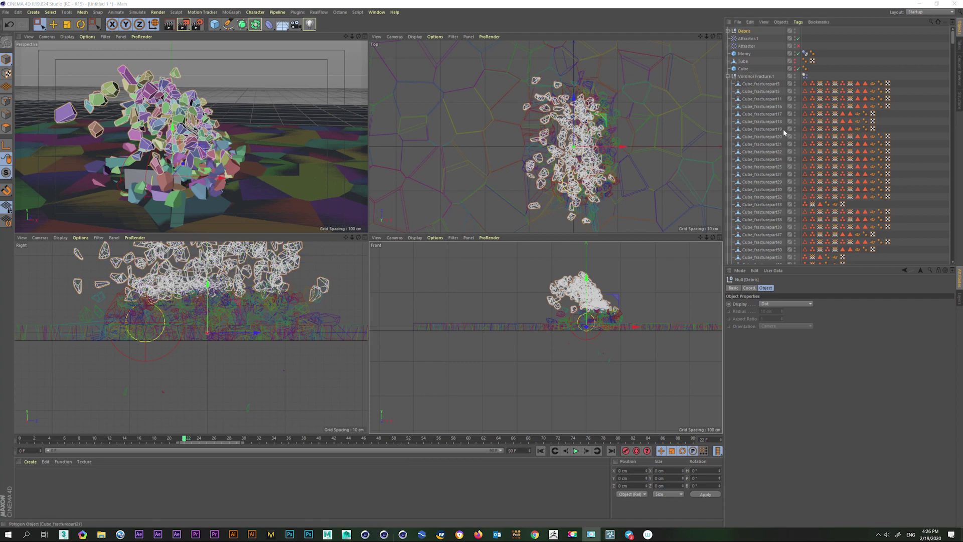
left_click(732, 78)
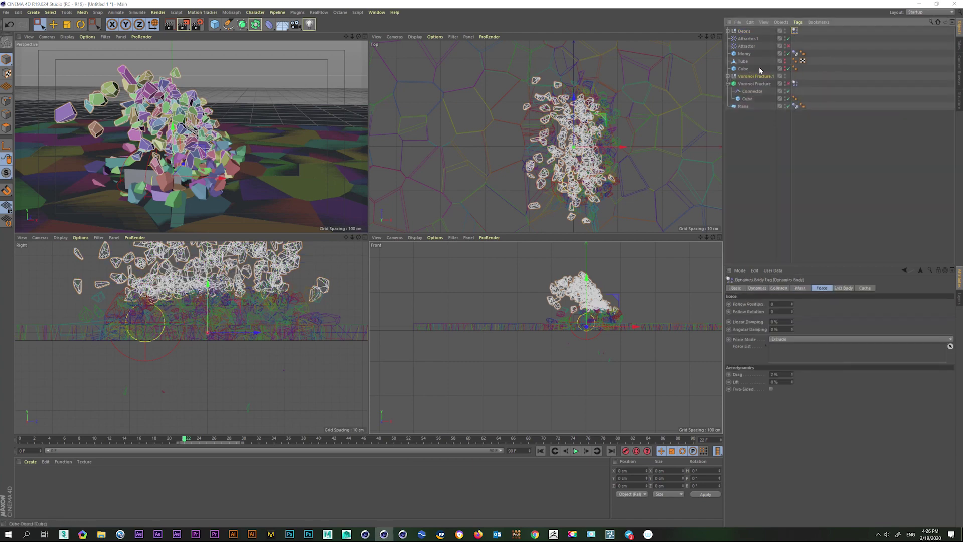
key("Delete")
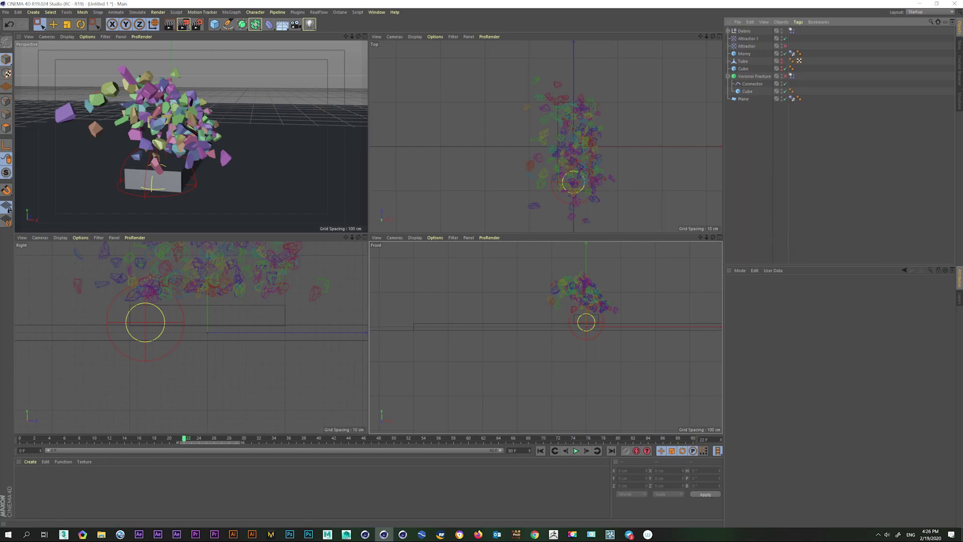
Step: Inspect the main settings of the Debris Dynamics Body tag
left_click(535, 535)
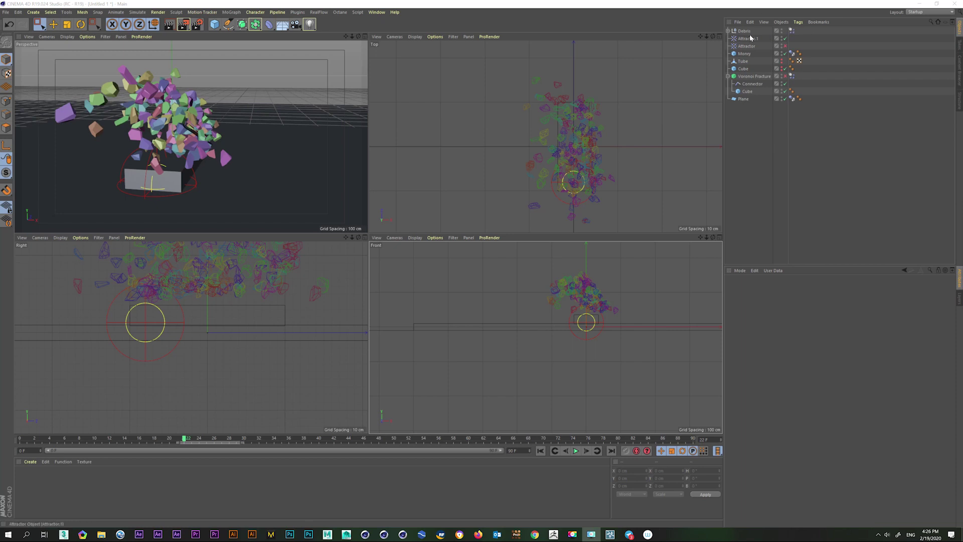
left_click(792, 31)
left_click(755, 288)
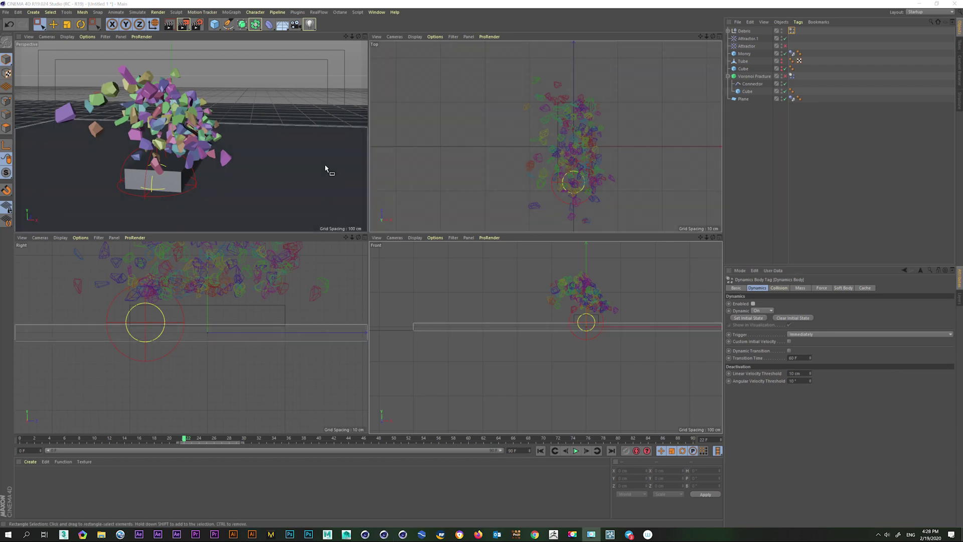
scroll(581, 318, "up", 2)
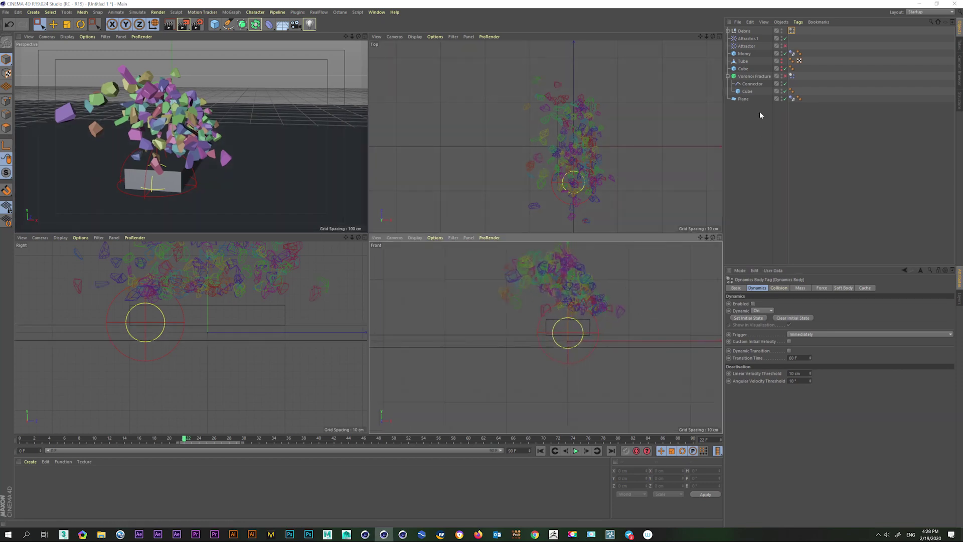
Step: Set Attractor.1 and Attractor to disabled (red X) and expand Debris
left_click(786, 39)
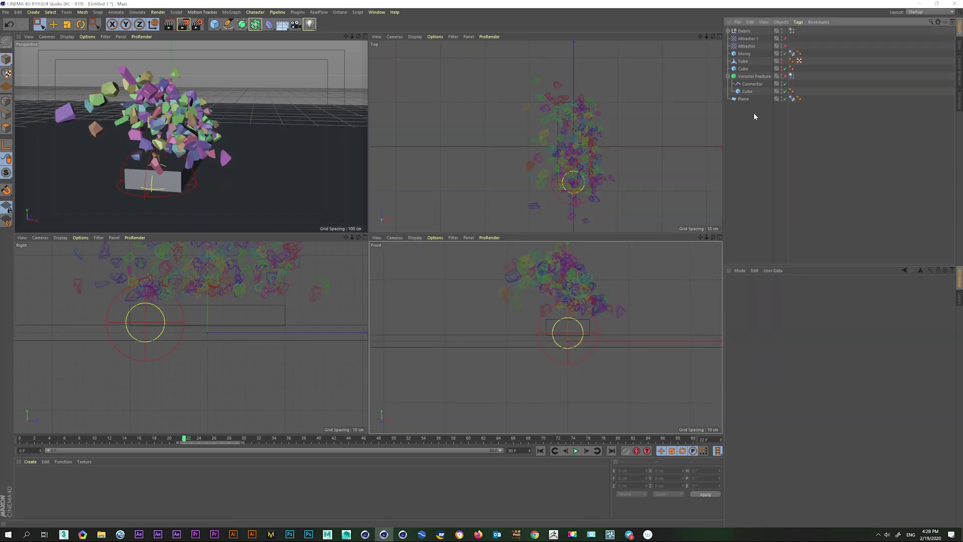
left_click(785, 46)
left_click(744, 31)
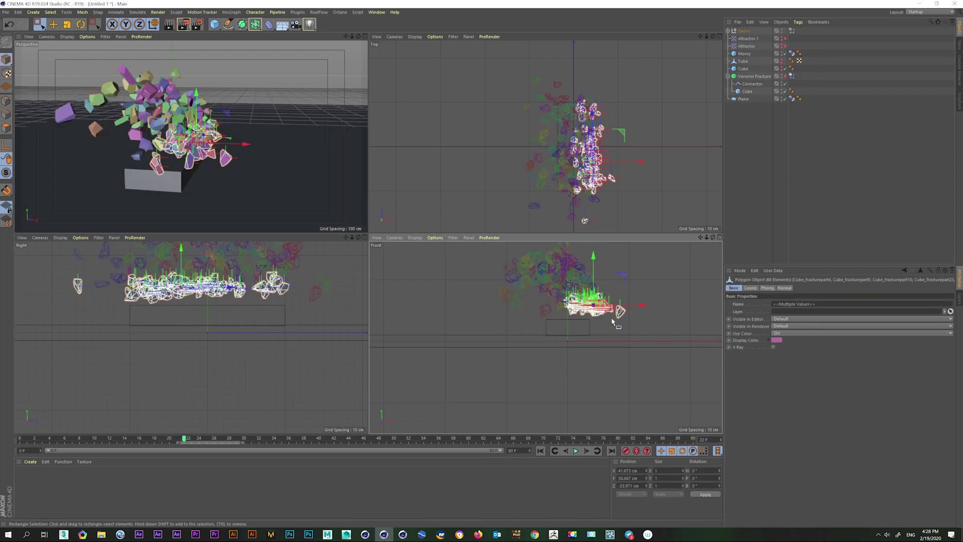
scroll(294, 338, "down", 2)
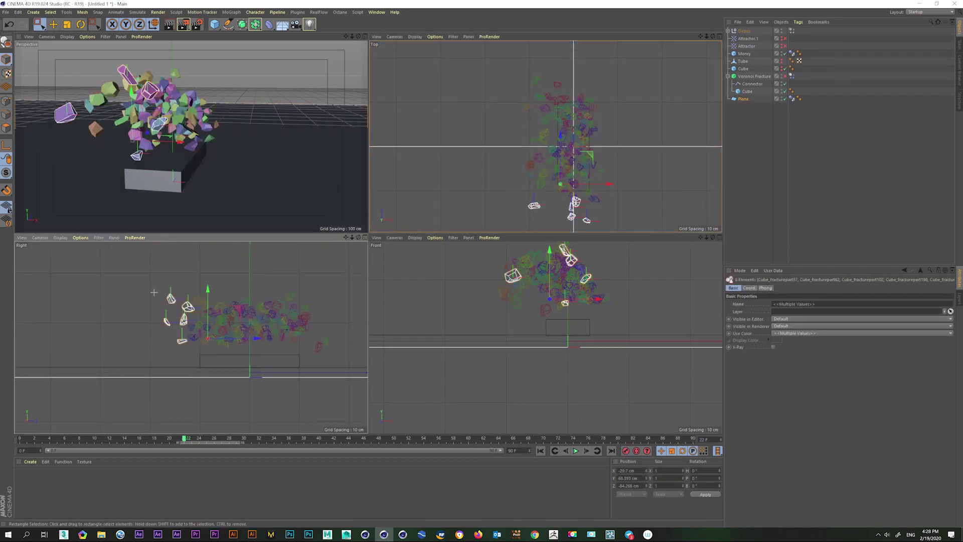
left_click(728, 31)
Step: Select all the debris pieces and scale them down
left_click(756, 39)
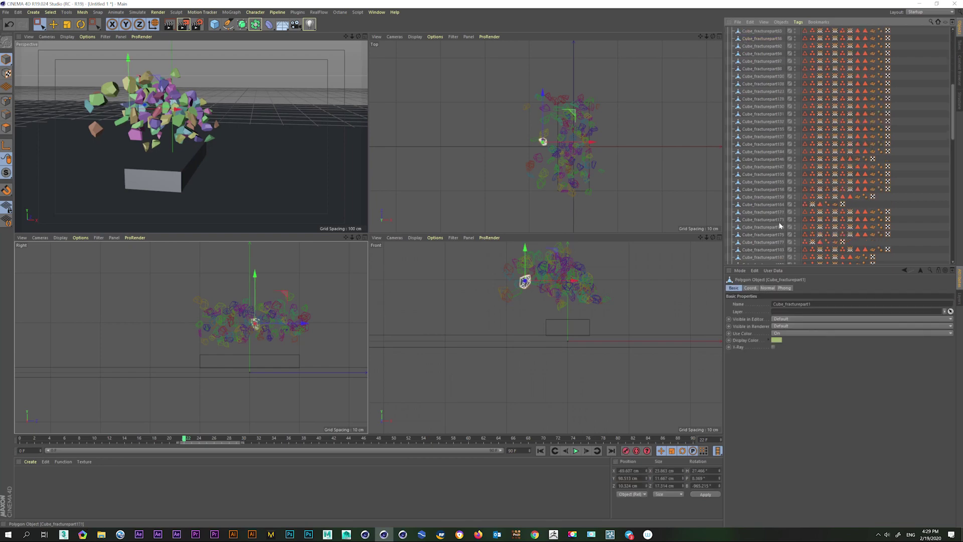
scroll(752, 197, "down", 15)
left_click(752, 192, "shift")
key("t")
left_click_drag(482, 190, 416, 198)
key("ctrl+z")
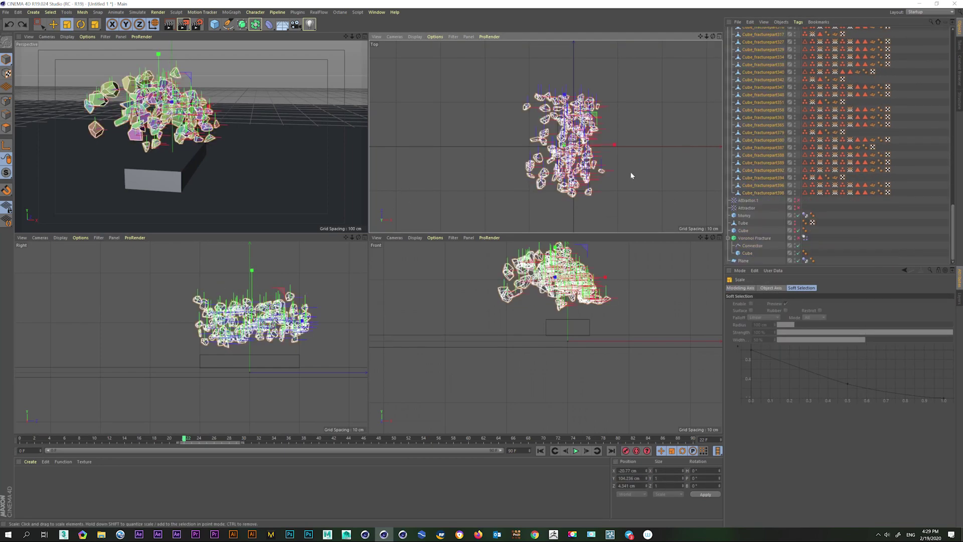
left_click_drag(678, 273, 532, 296)
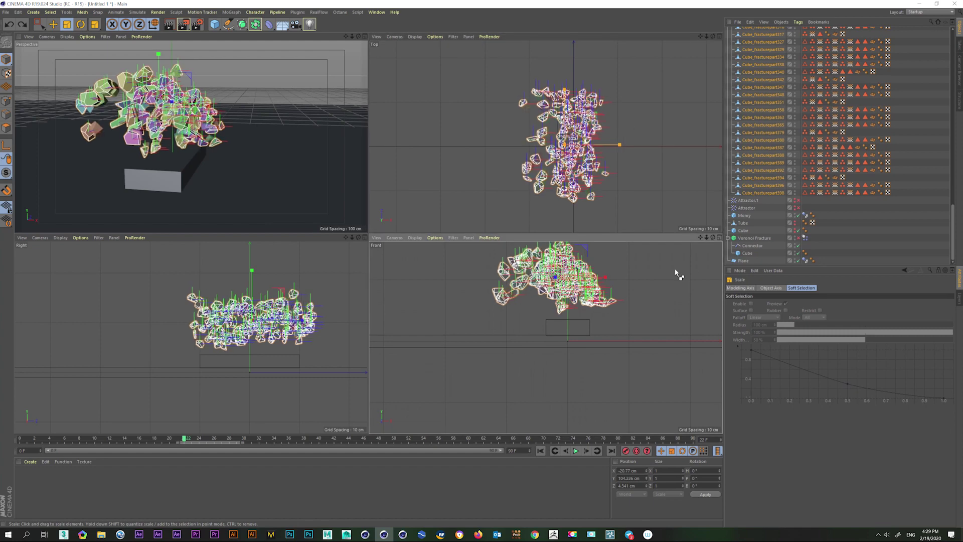
Step: Paste a duplicate set of pieces, then move and rotate it beside the original mound
key("ctrl+c")
key("ctrl+v")
scroll(567, 141, "up", 3)
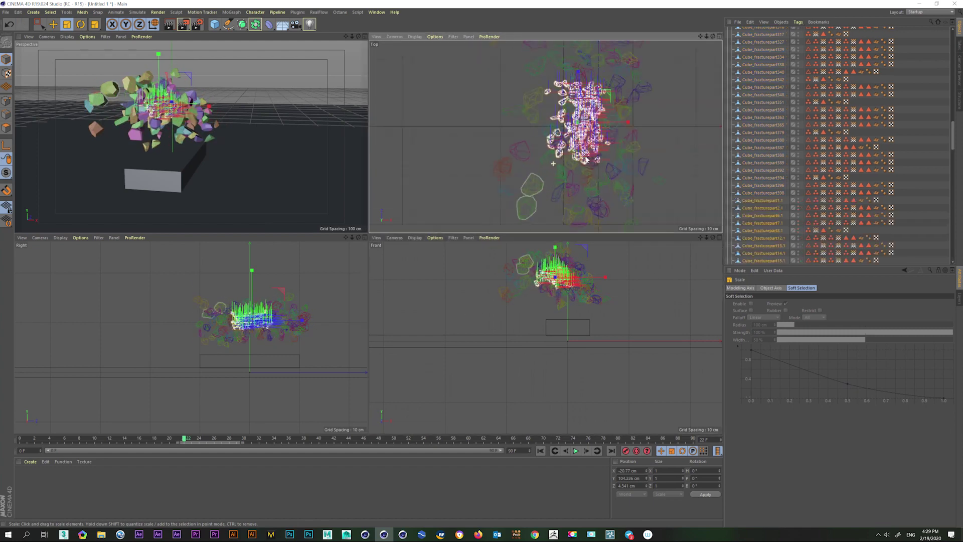
key("e")
mouse_move(619, 137)
left_mouse_down()
mouse_move(594, 137)
mouse_move(707, 150)
left_mouse_up()
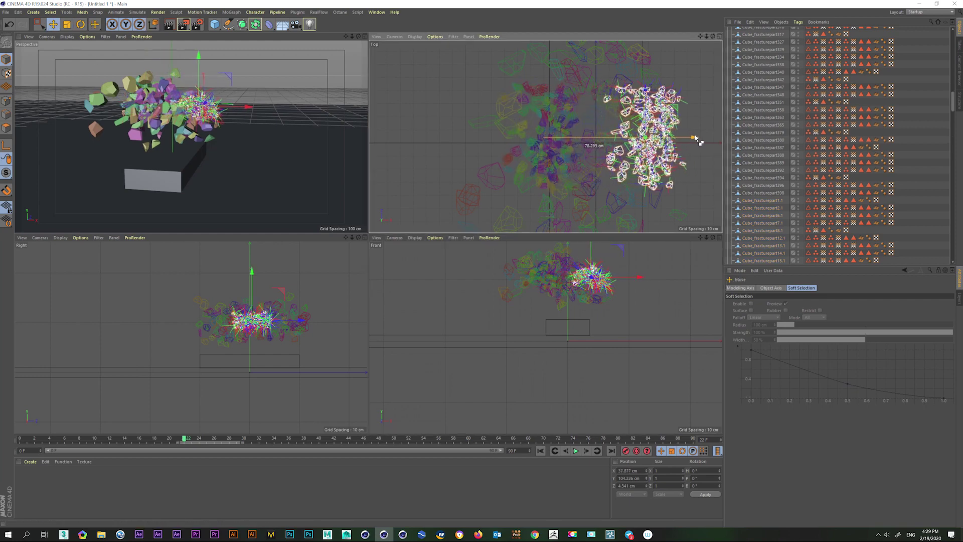
scroll(600, 165, "down", 1)
key("r")
mouse_move(600, 165)
left_mouse_down()
mouse_move(636, 121)
mouse_move(602, 112)
left_mouse_up()
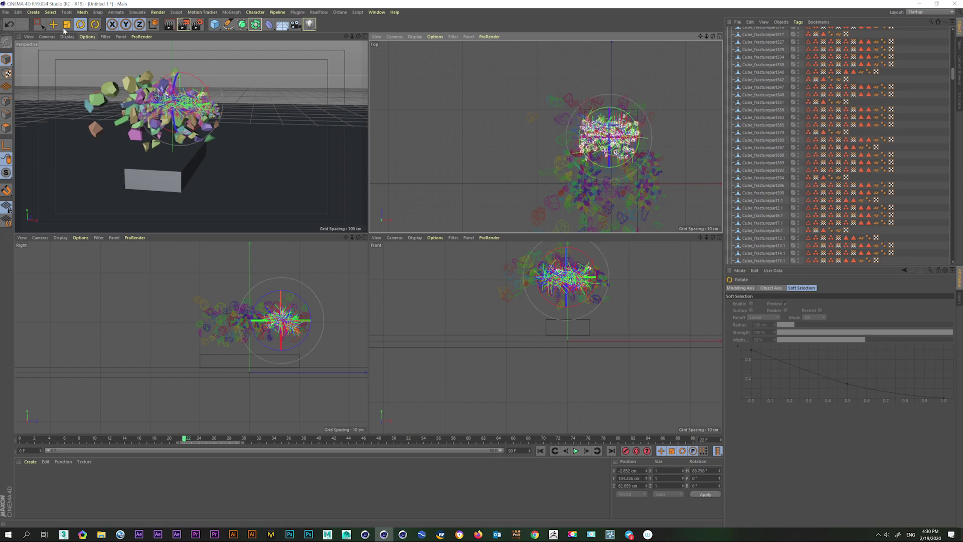
key("e")
mouse_move(608, 119)
left_mouse_down()
mouse_move(615, 83)
mouse_move(616, 187)
left_mouse_up()
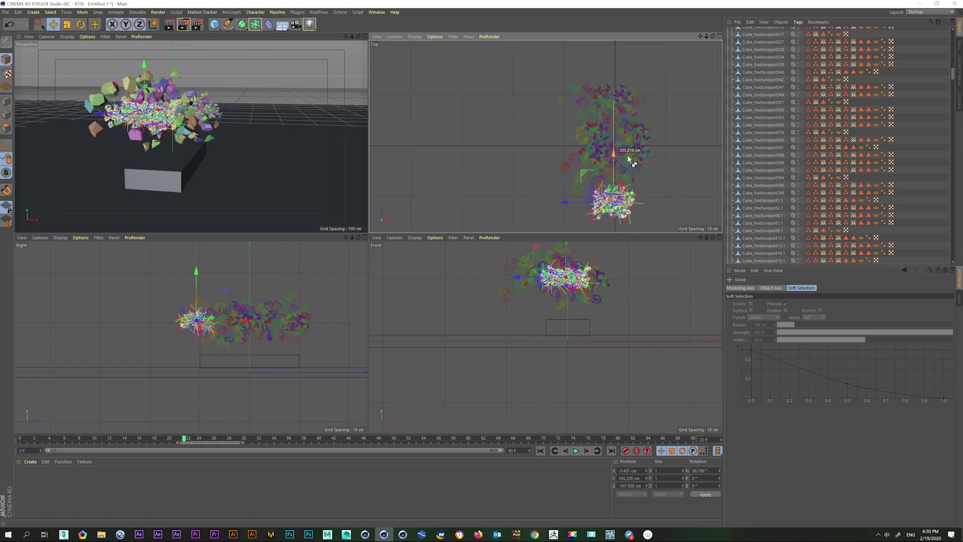
scroll(772, 119, "up", 5)
Step: Lower the Debris group about 11 cm along Y and expand it
left_click(728, 31)
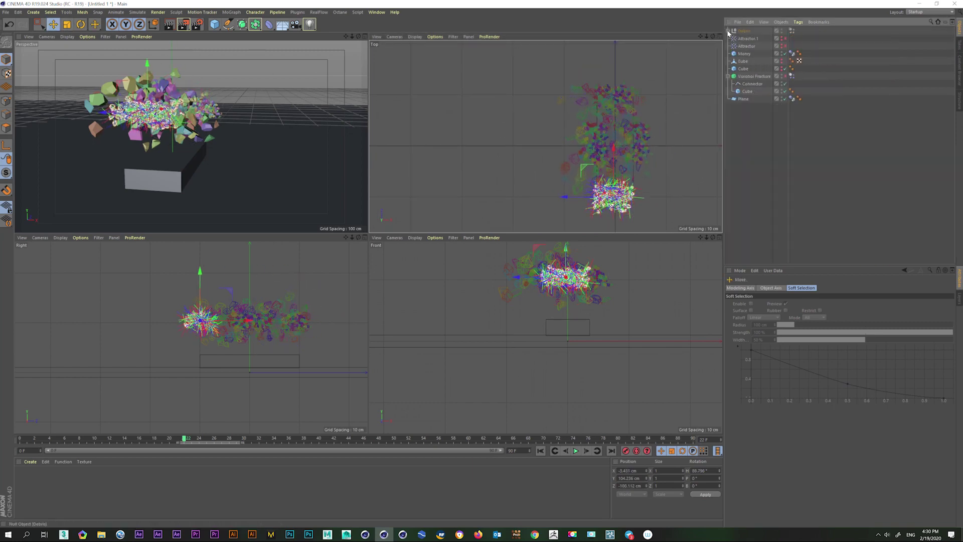
left_click_drag(568, 298, 567, 305)
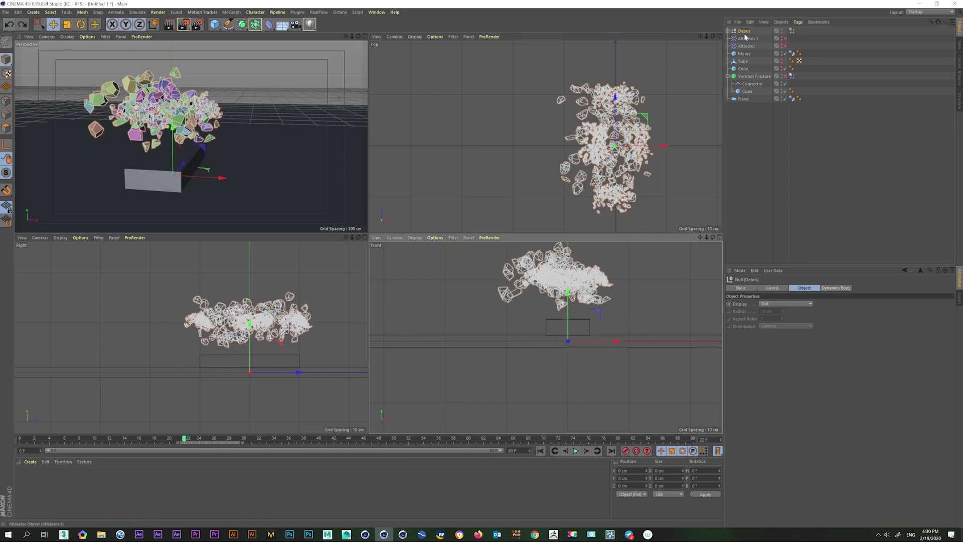
left_click(728, 30)
scroll(767, 150, "down", 5)
Step: Rectangle-select all 119 Debris fracture pieces in the view
left_click(765, 193)
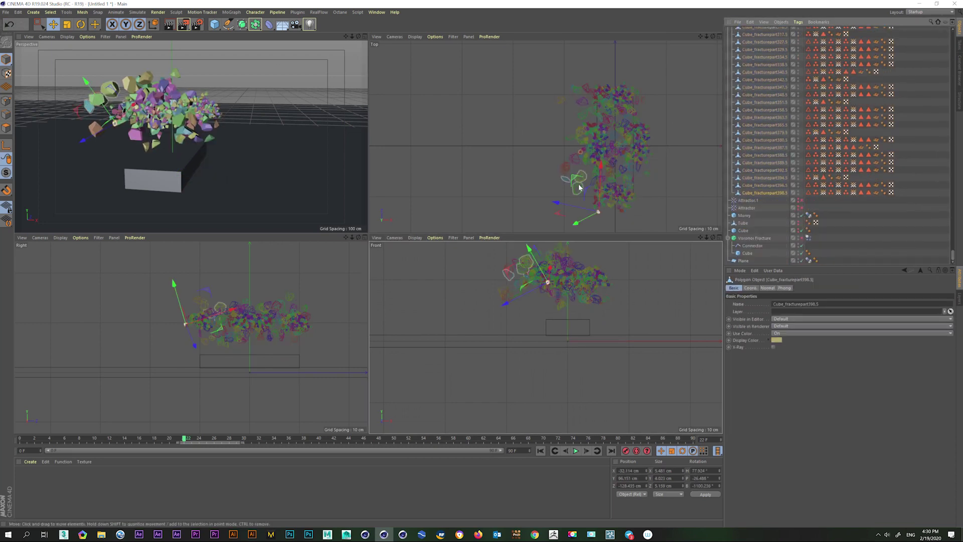
left_click(109, 89)
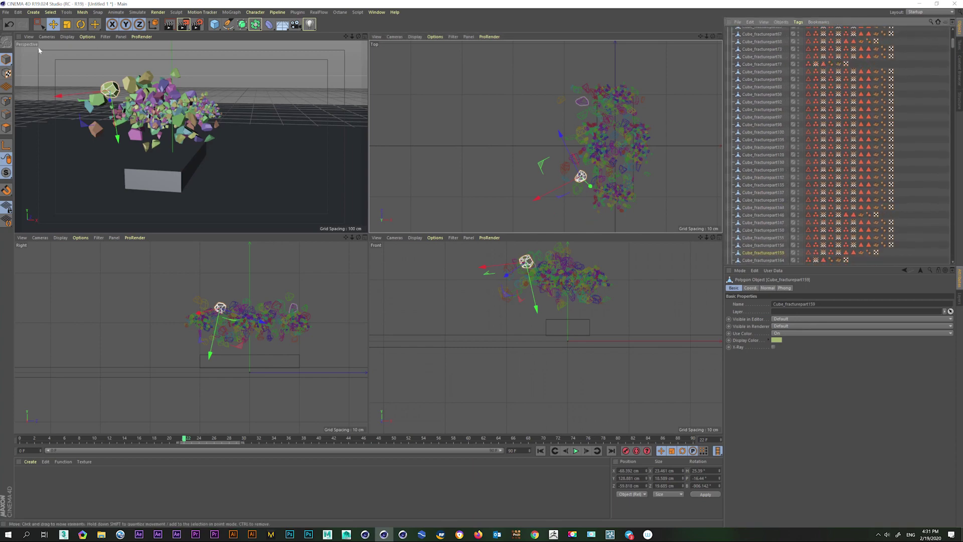
left_click(295, 91)
key("0")
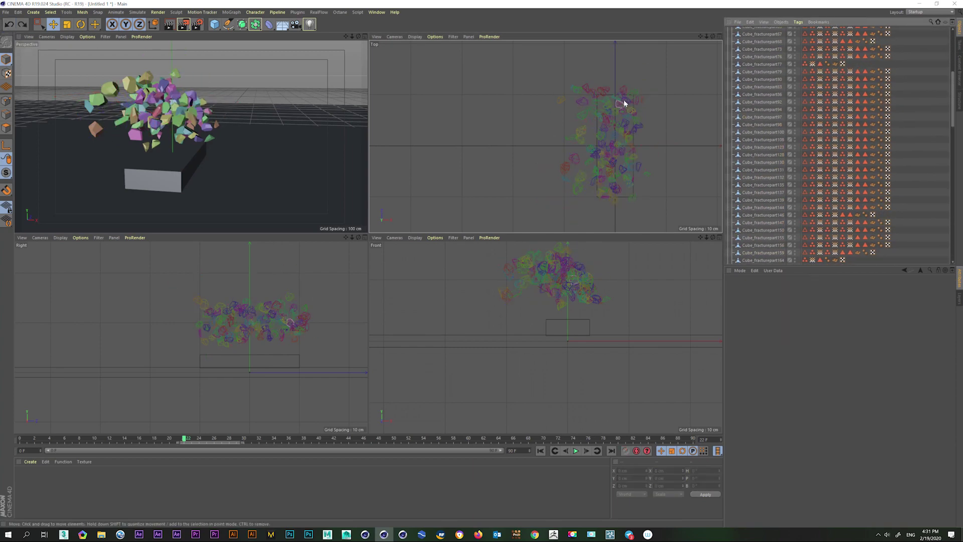
left_click_drag(624, 99, 502, 237)
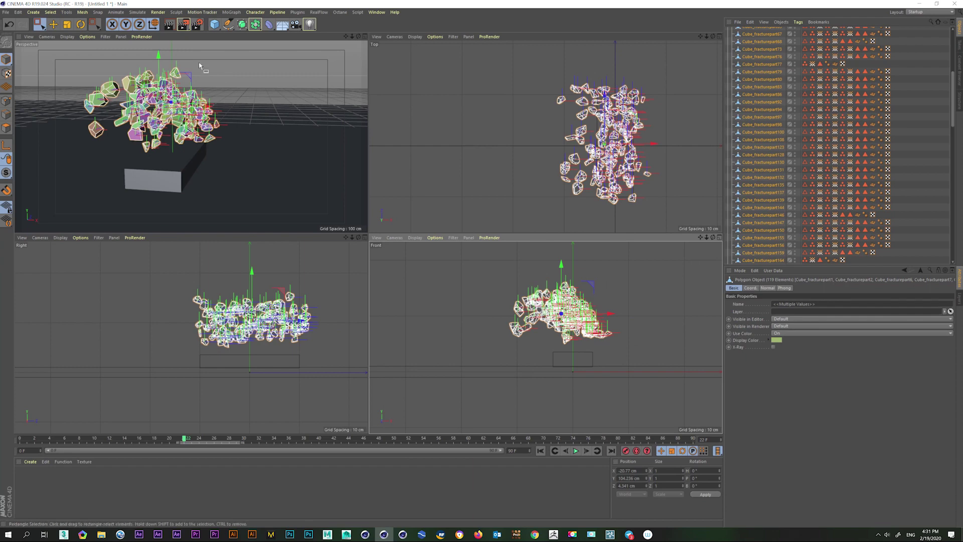
key("t")
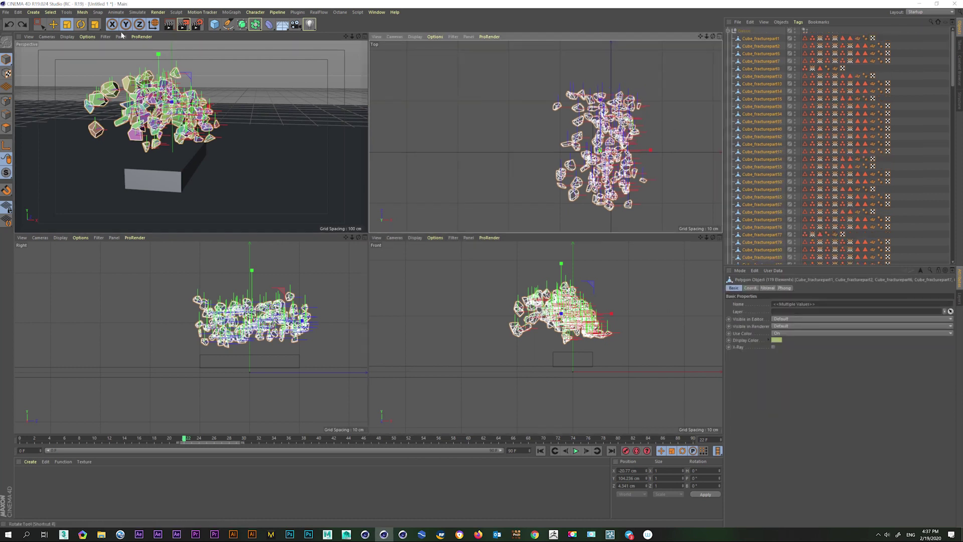
Step: Shrink the selected pieces, then raise them and push them back into a longer layer
mouse_move(617, 121)
left_mouse_down()
mouse_move(556, 123)
mouse_move(523, 143)
left_mouse_up()
key("e")
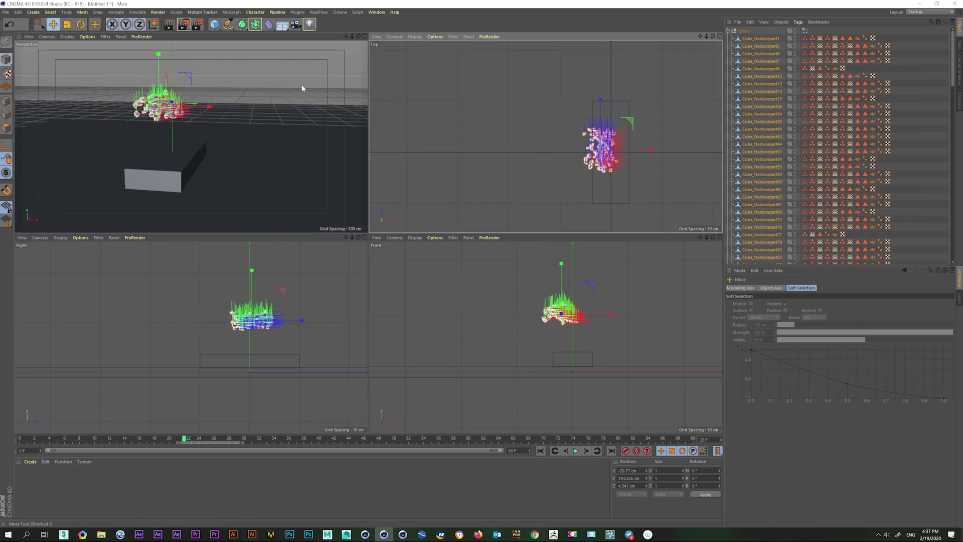
mouse_move(620, 131)
left_mouse_down()
mouse_move(604, 131)
mouse_move(639, 133)
mouse_move(637, 165)
mouse_move(667, 171)
mouse_move(625, 88)
mouse_move(608, 81)
mouse_move(606, 168)
left_mouse_up()
key("r")
key("e")
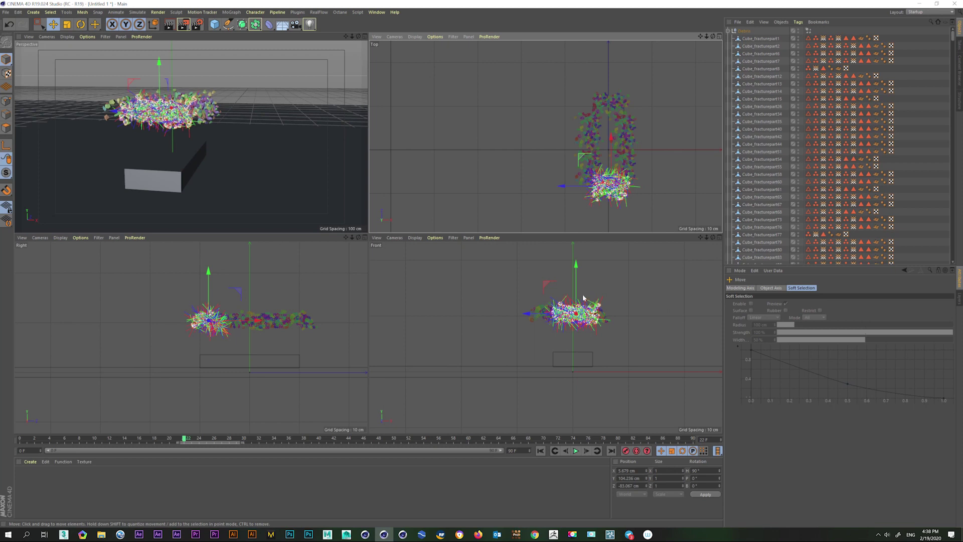
left_click_drag(578, 274, 577, 251)
mouse_move(595, 146)
left_mouse_down()
mouse_move(595, 111)
mouse_move(642, 161)
left_mouse_up()
key("r")
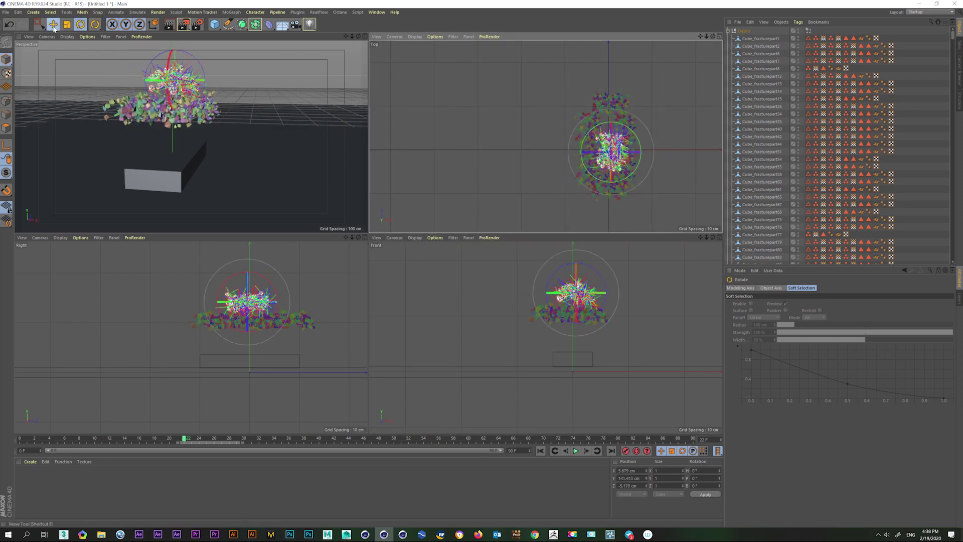
Step: Rectangle-select all 679 fracture pieces and undo a test downward move
left_click(39, 24)
left_click_drag(501, 277, 635, 333)
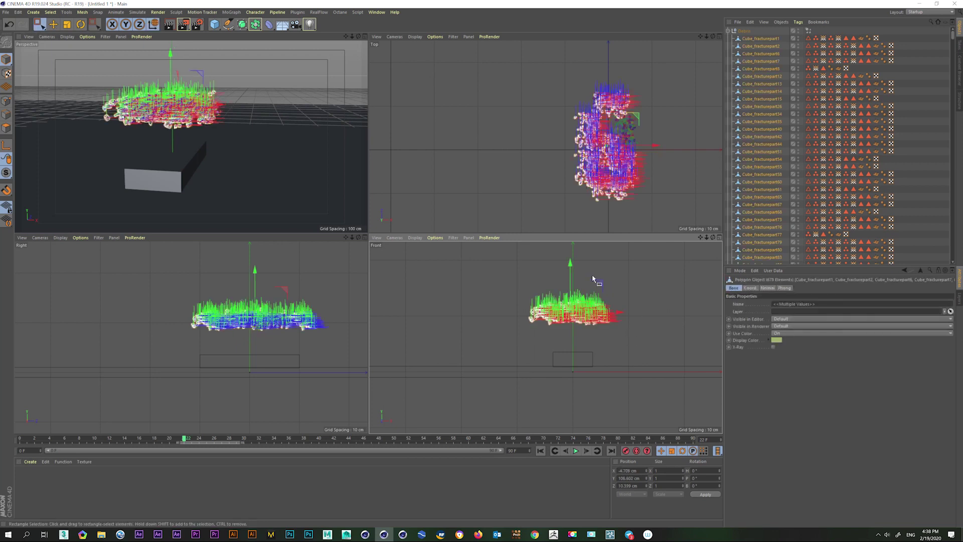
left_click_drag(572, 263, 578, 303)
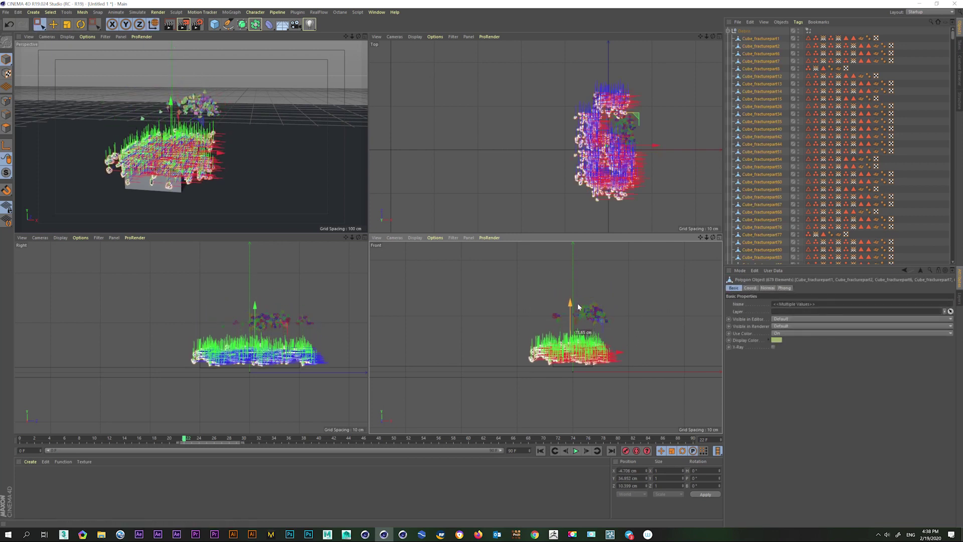
key("ctrl+z")
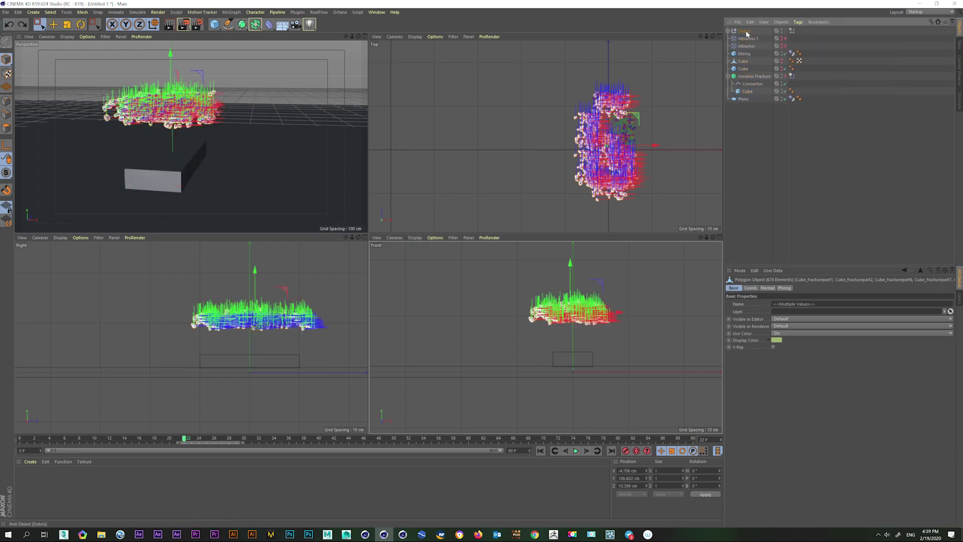
Step: Select the Debris group and preview the simulation from frame 0 in the enlarged perspective view
left_click(747, 32)
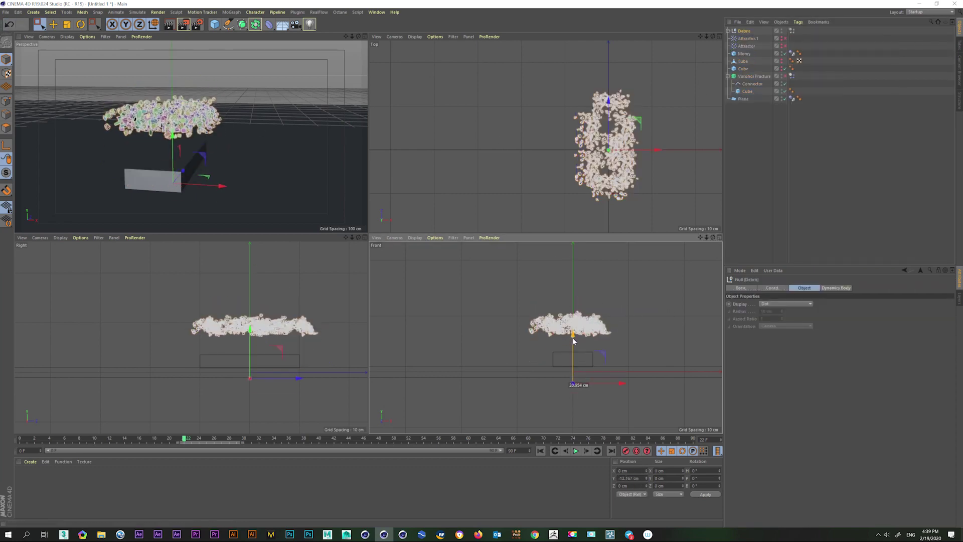
middle_click(307, 163)
left_click(540, 451)
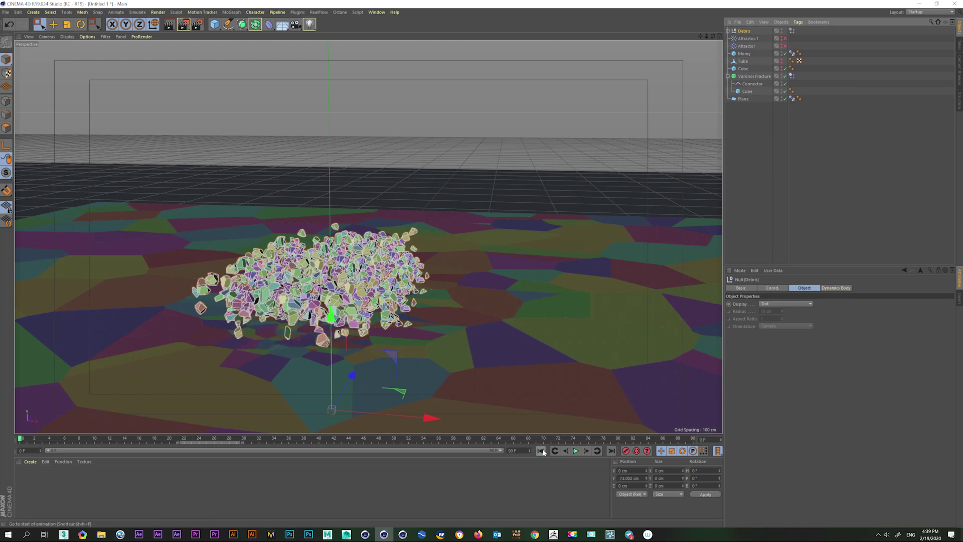
left_click(576, 451)
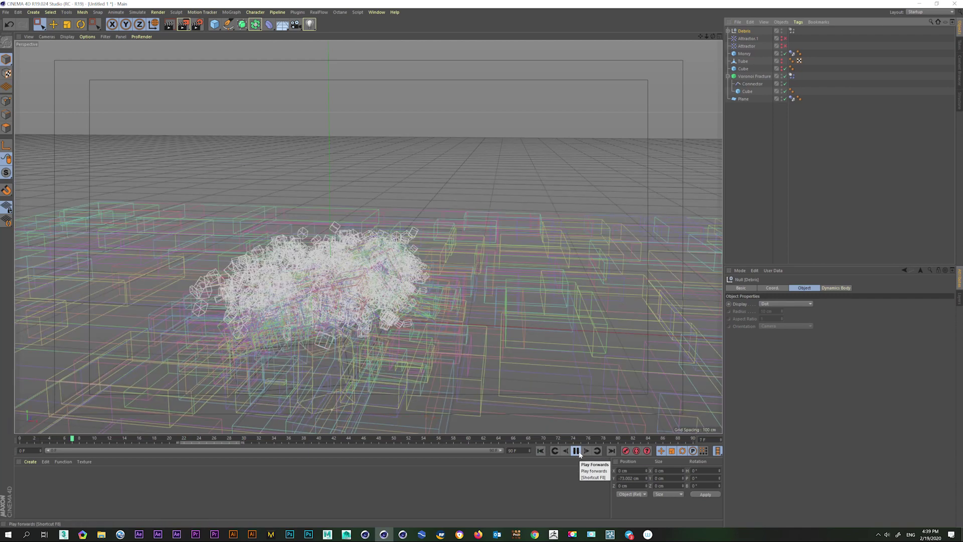
left_click(540, 451)
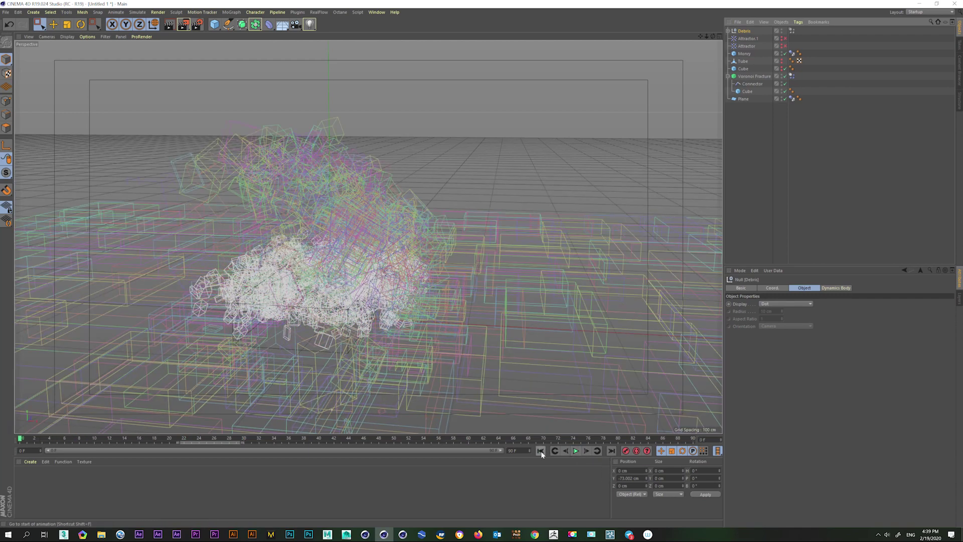
middle_click_drag(371, 333, 609, 224)
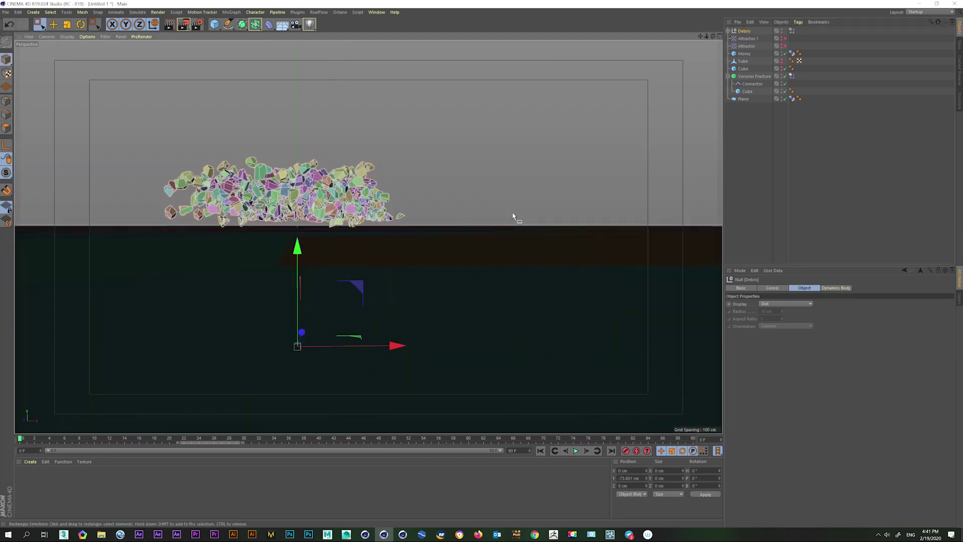
middle_click(511, 215)
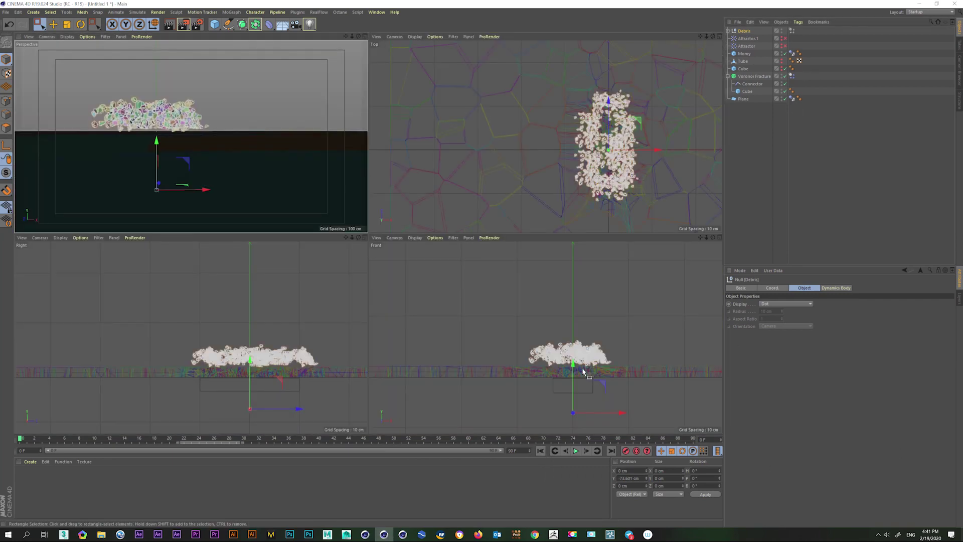
Step: Reposition the Debris group to Y −76.792 cm so fragments rest just above the ground
key("e")
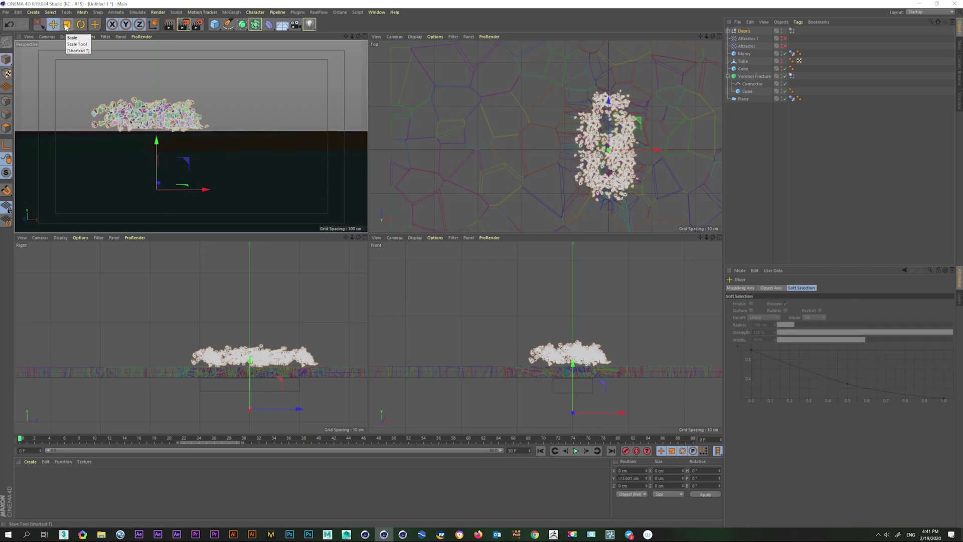
left_click(67, 24)
left_click(52, 24)
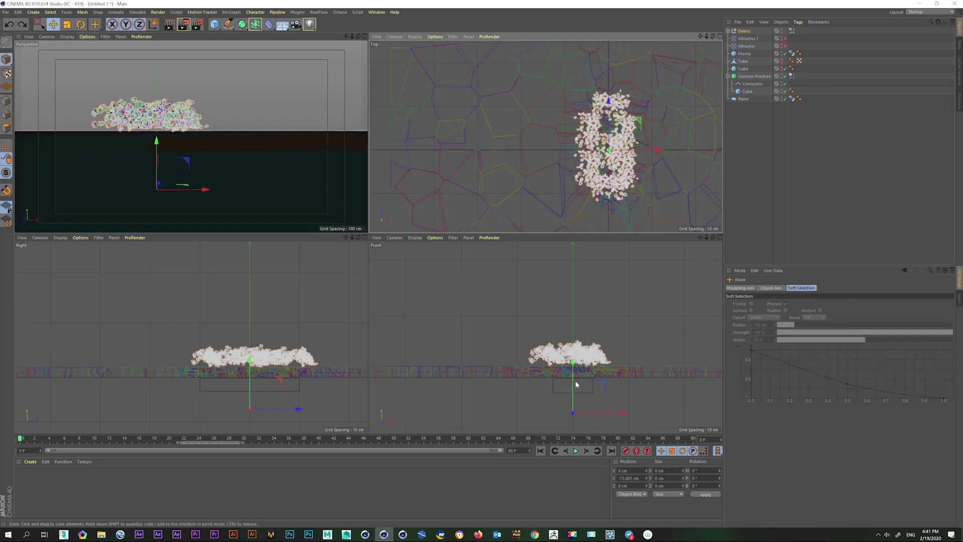
left_click_drag(573, 374, 575, 366)
scroll(577, 363, "up", 5)
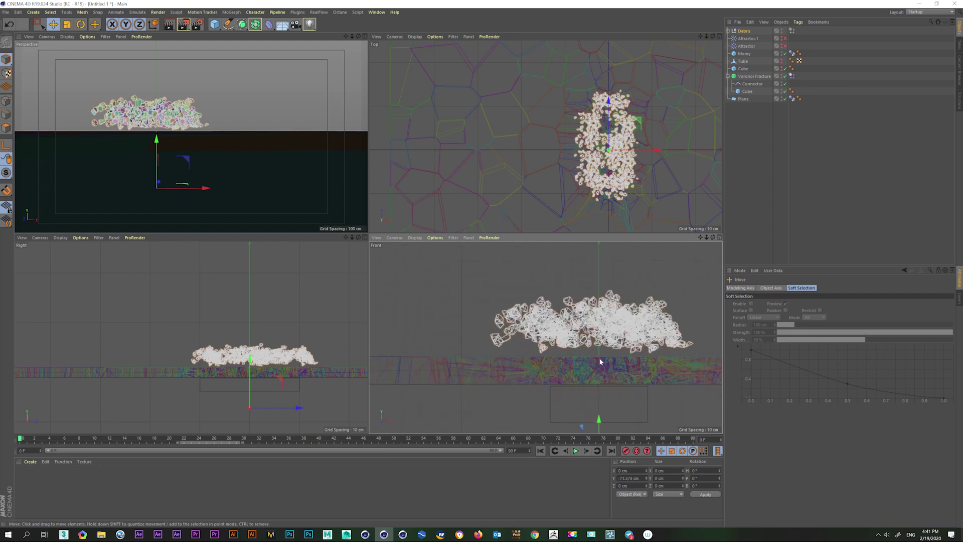
key("0")
left_click(650, 350)
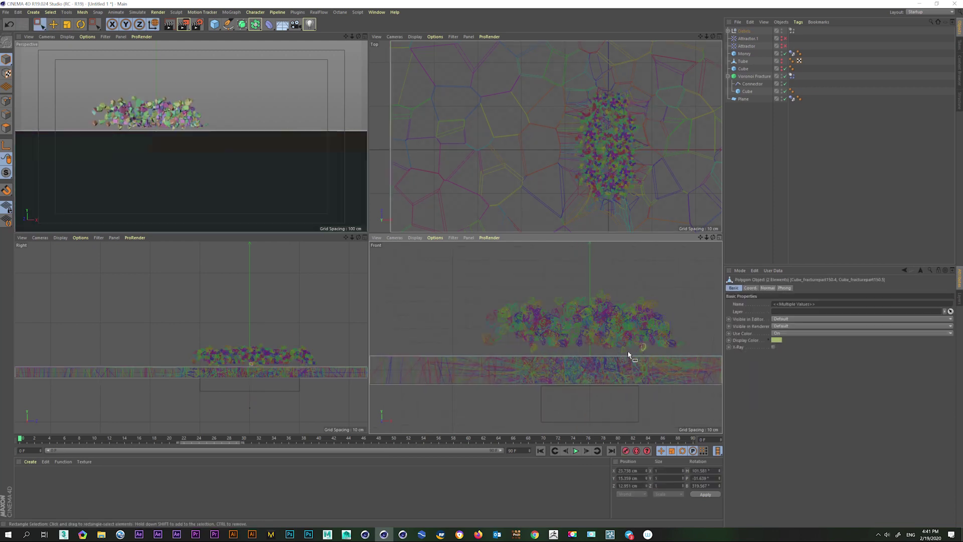
left_click(529, 348)
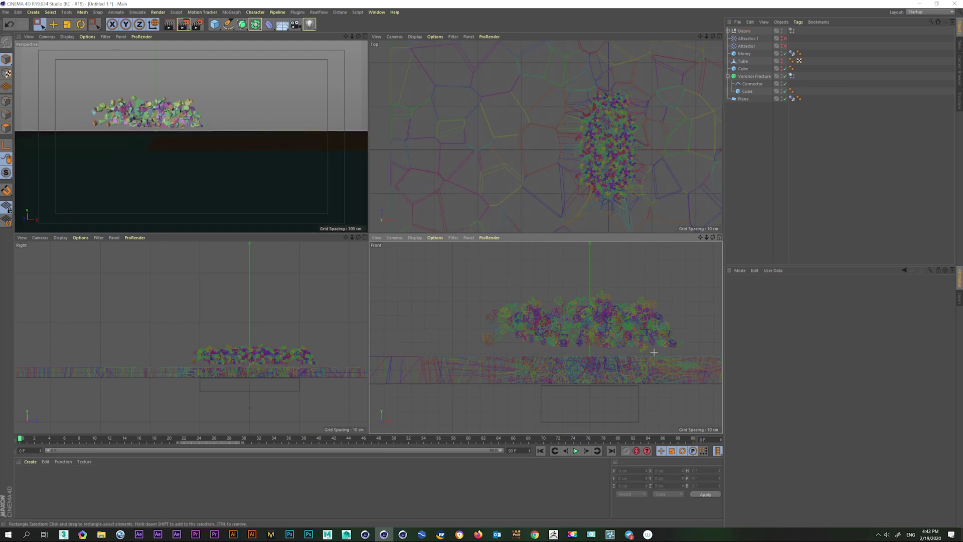
left_click(552, 318)
key("e")
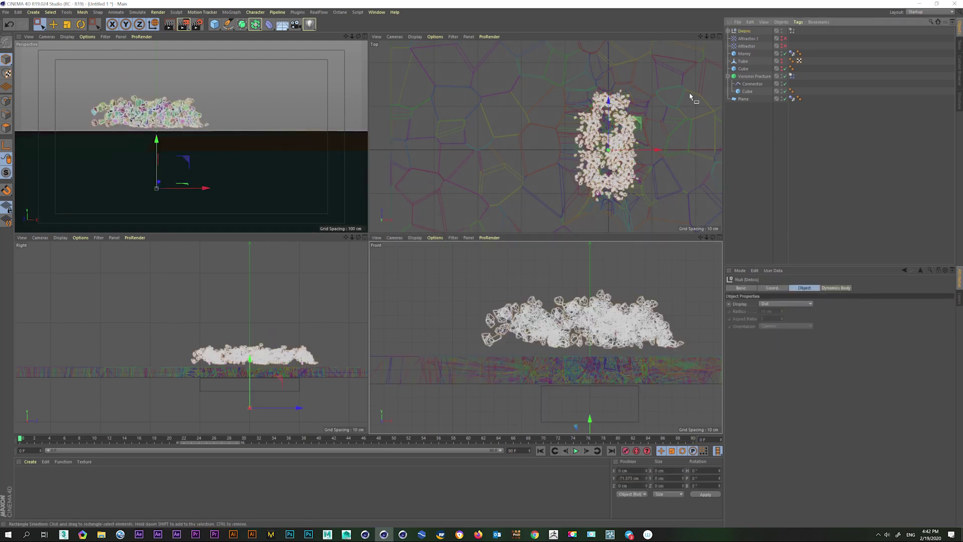
left_click_drag(590, 423, 590, 428)
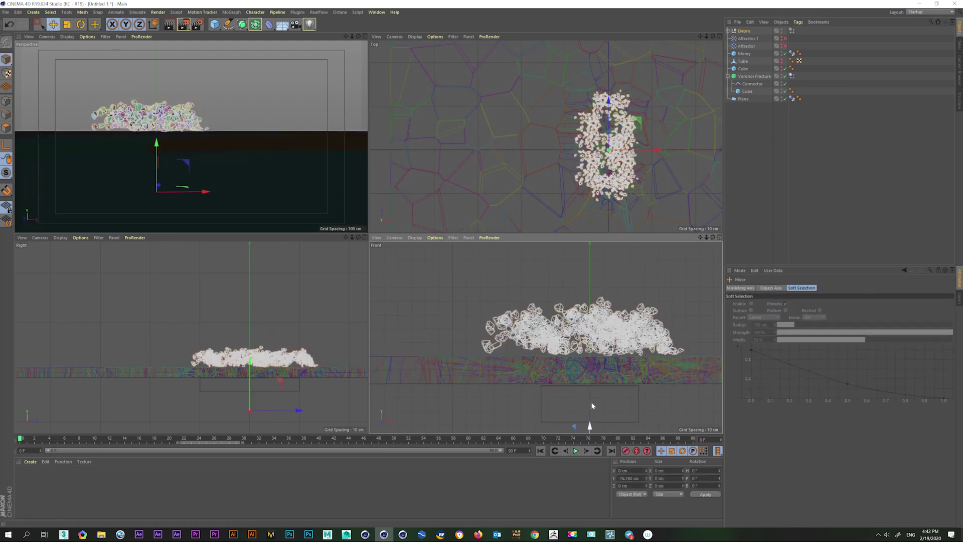
Step: Show the Force settings of the Debris group's Dynamics Body tag
left_click(792, 31)
left_click(745, 31)
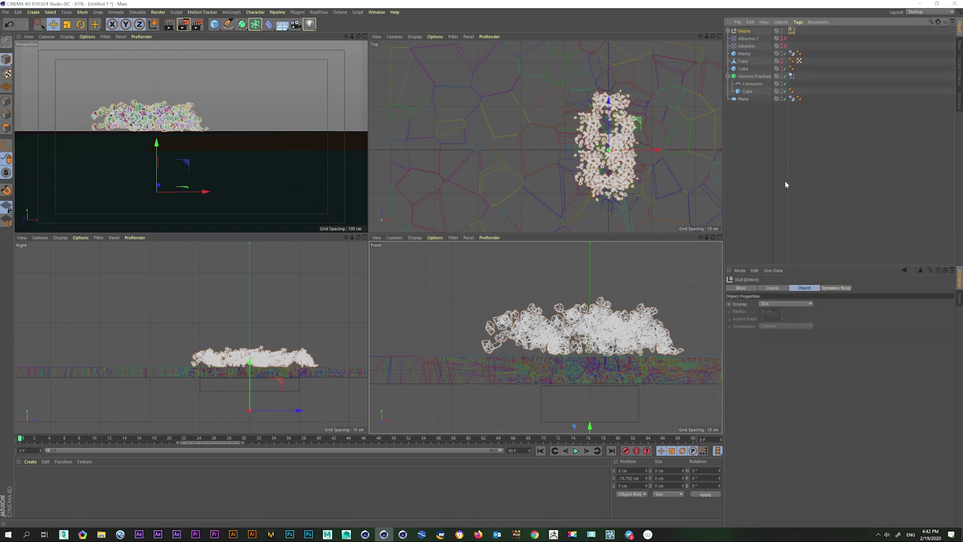
left_click(792, 30)
left_click(822, 288)
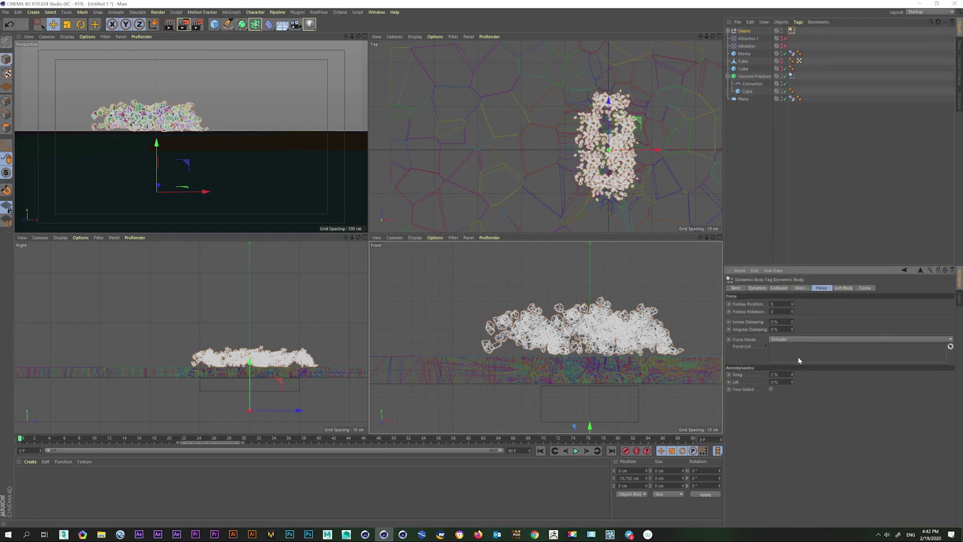
middle_click(308, 92)
Step: Add a Display tag to Debris, enable Visibility, and set it to 0%
right_click(746, 31)
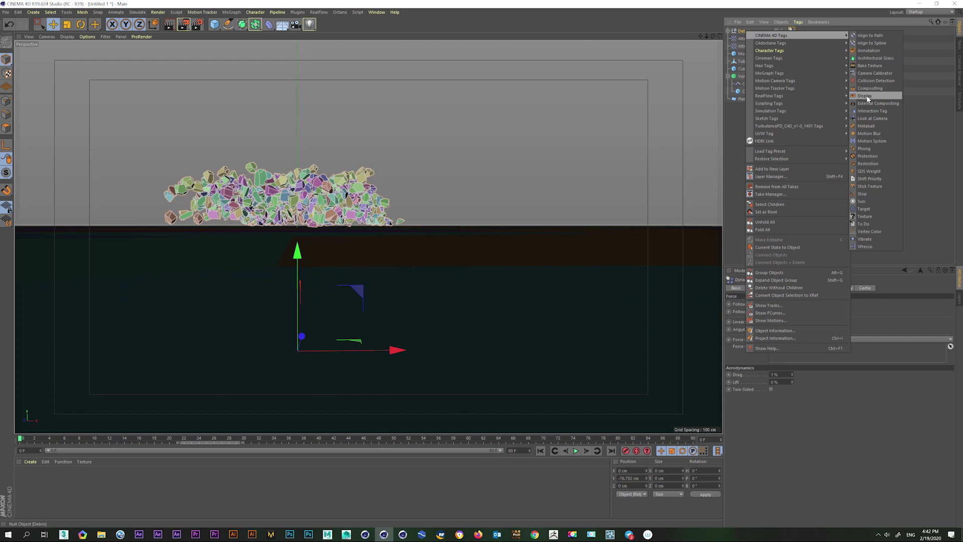
left_click(867, 95)
left_click(745, 325)
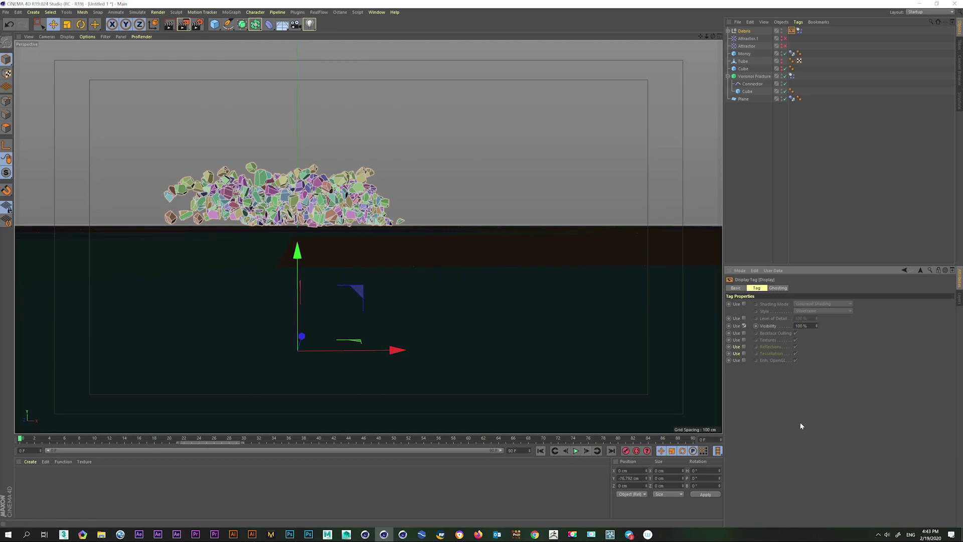
left_click(576, 451)
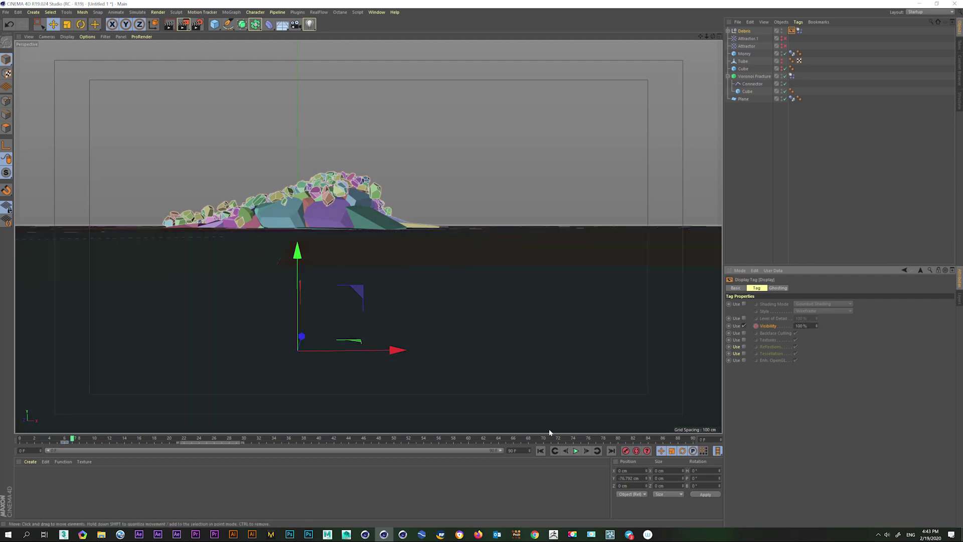
double_click(802, 326)
type("0")
key("Return")
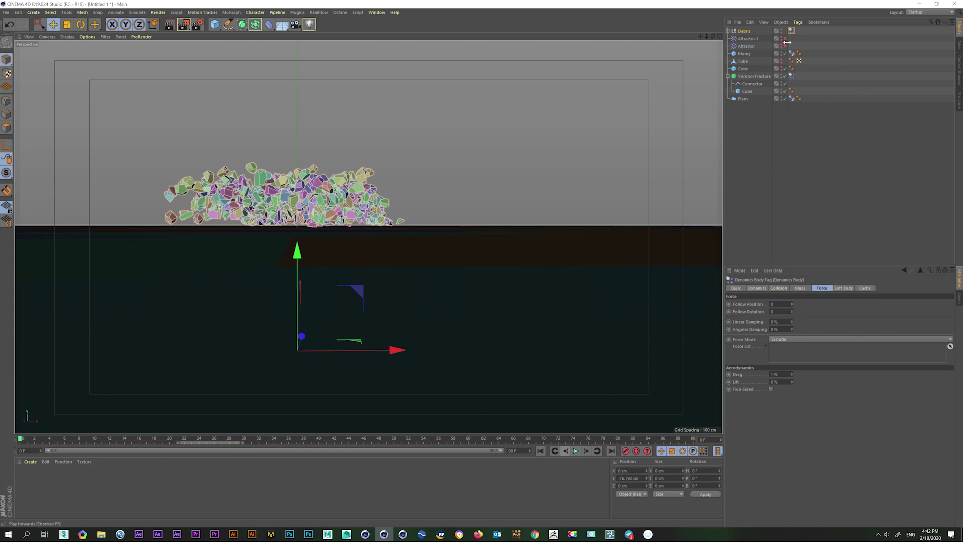
Step: Add a second Display tag to Debris with Visibility enabled, then advance to frame 2
right_click(750, 32)
mouse_move(772, 35)
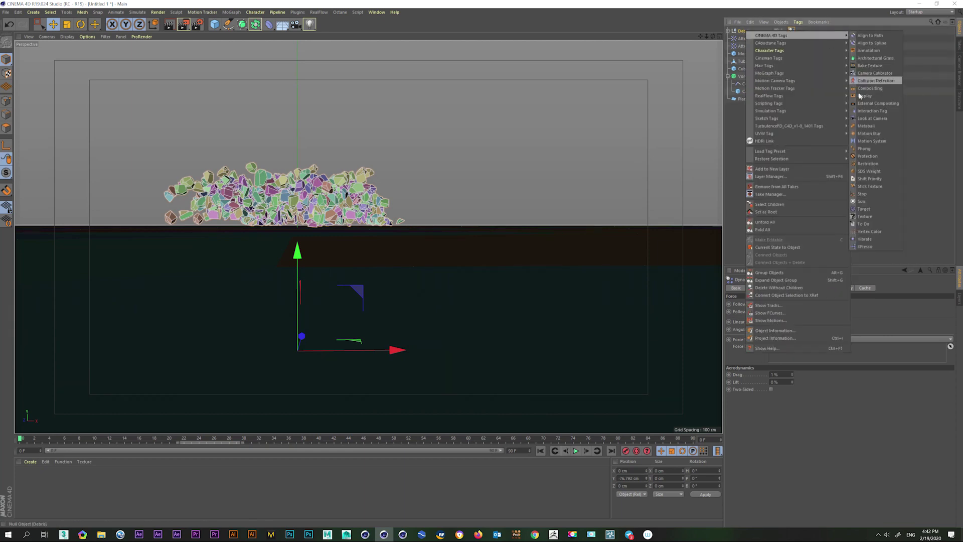
left_click(865, 96)
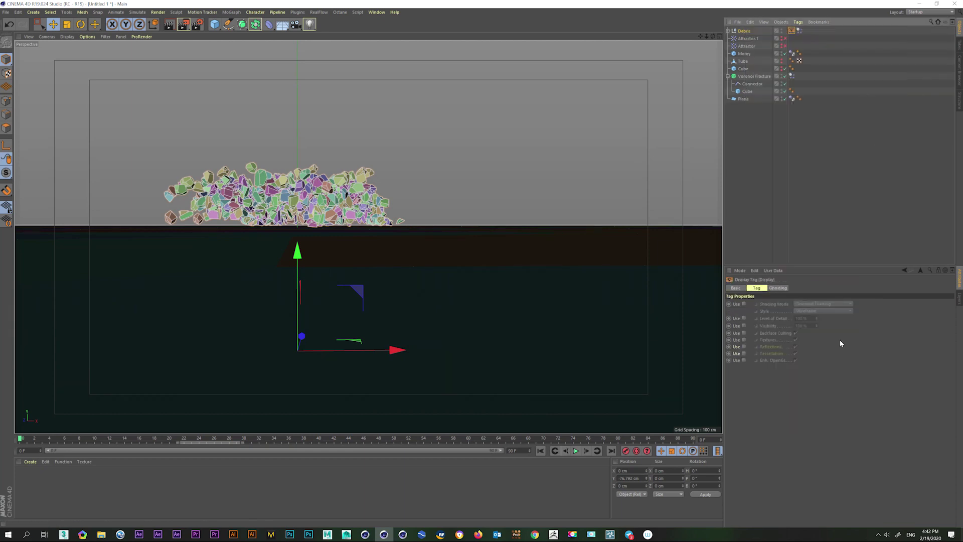
left_click(744, 326)
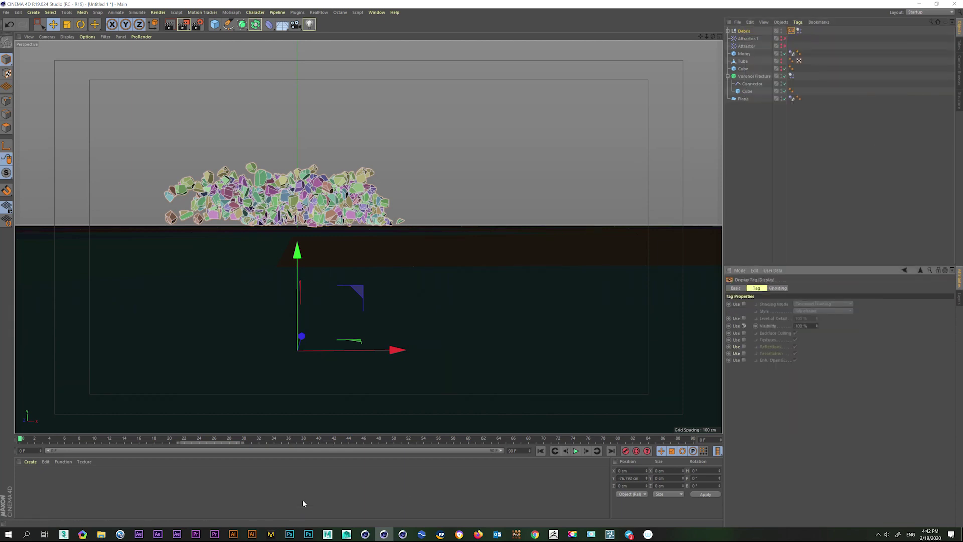
left_click(612, 451)
left_click(541, 450)
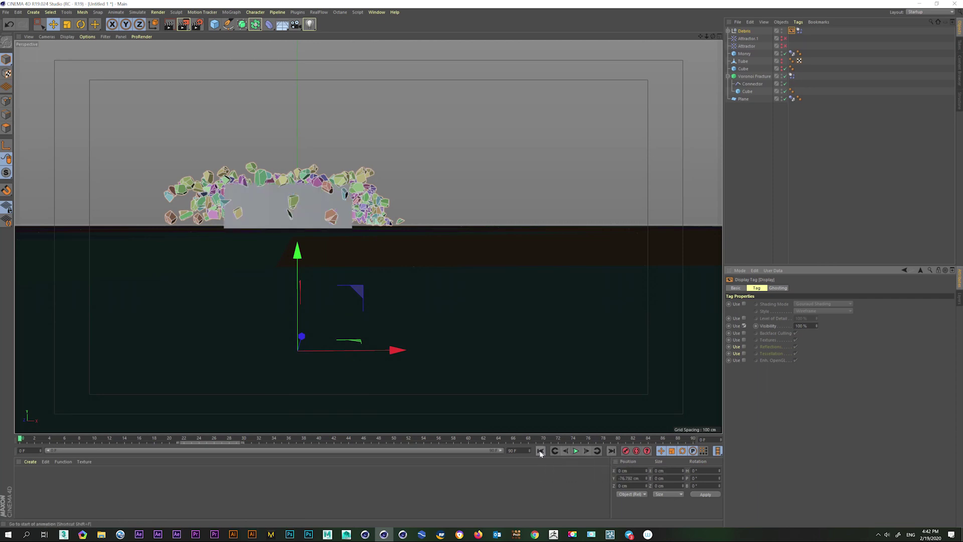
left_click(587, 450)
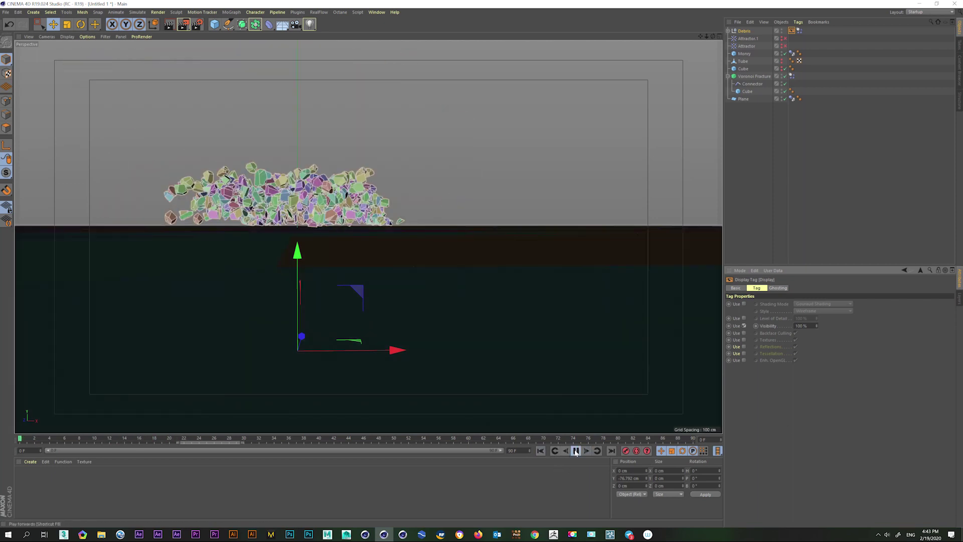
Step: Play the debris simulation and stop it at frame 6
left_click(577, 450)
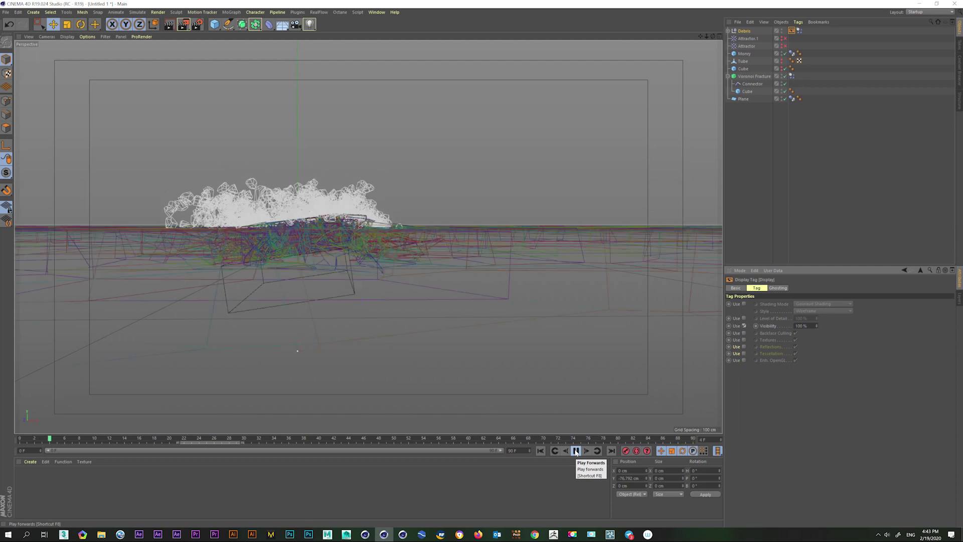
left_click(576, 450)
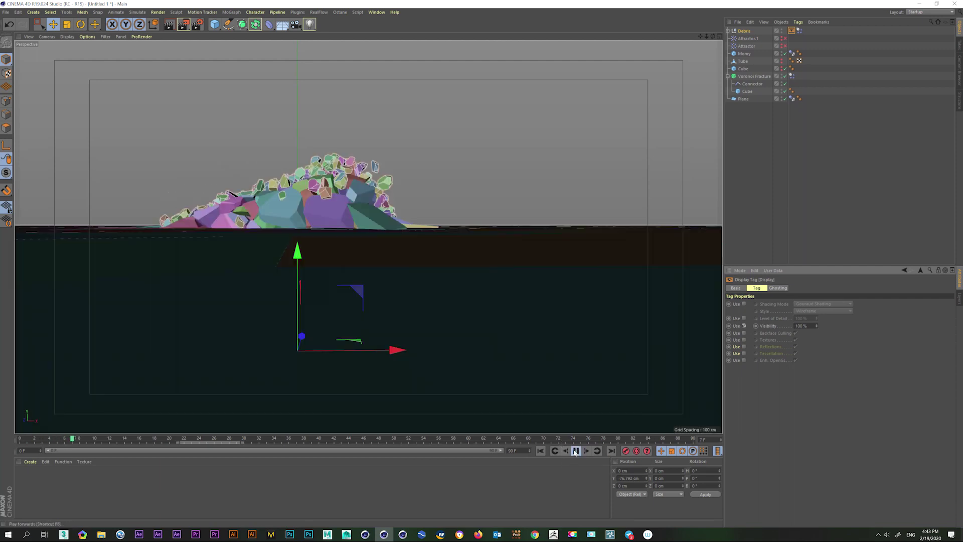
left_click(576, 451)
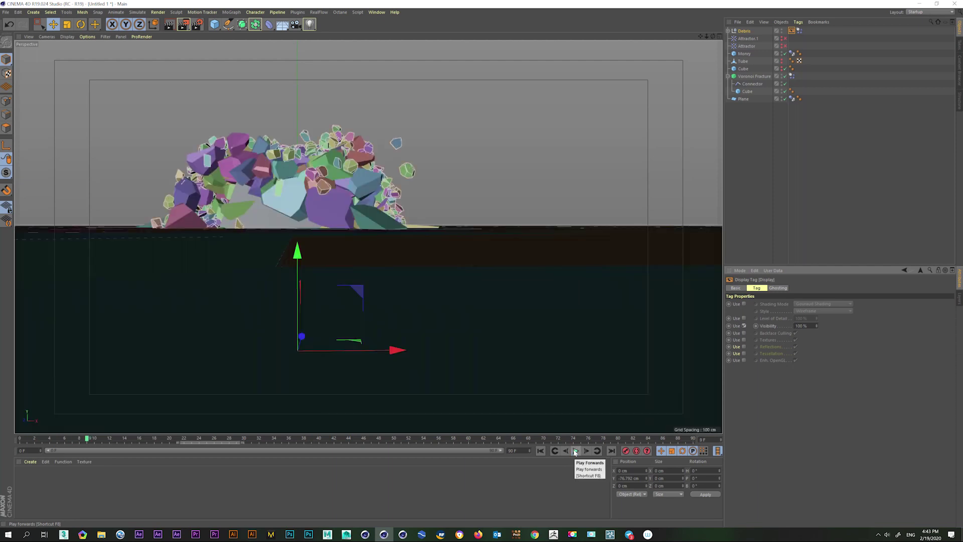
left_click(576, 451)
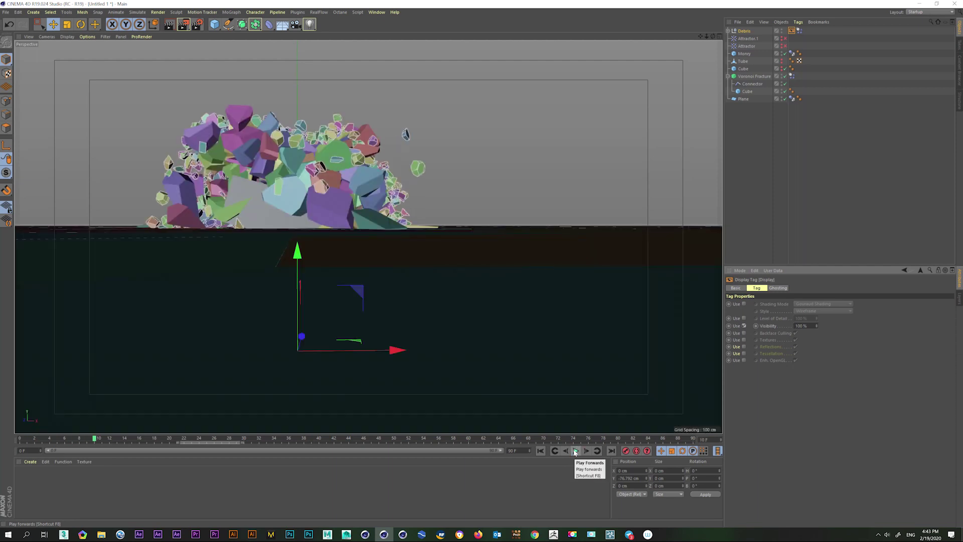
left_click(575, 451)
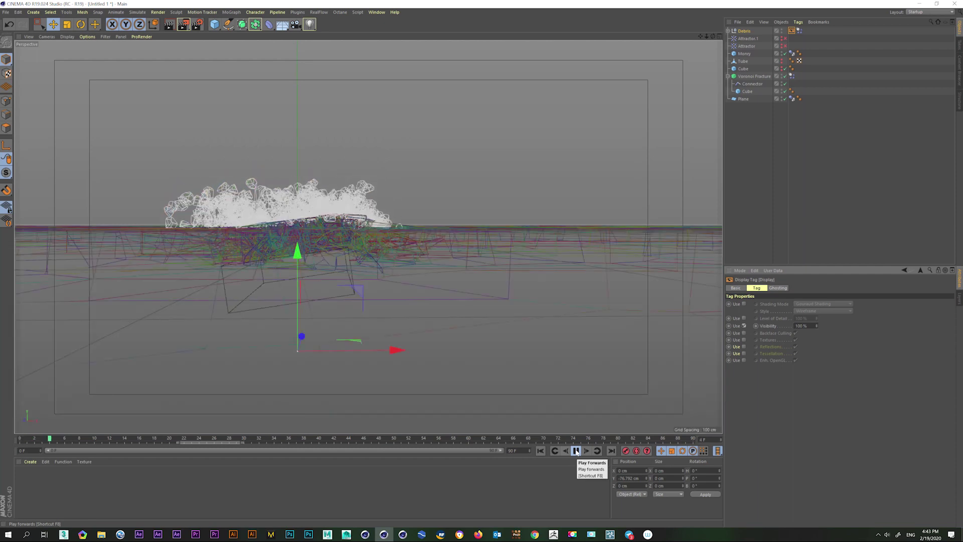
left_click(576, 451)
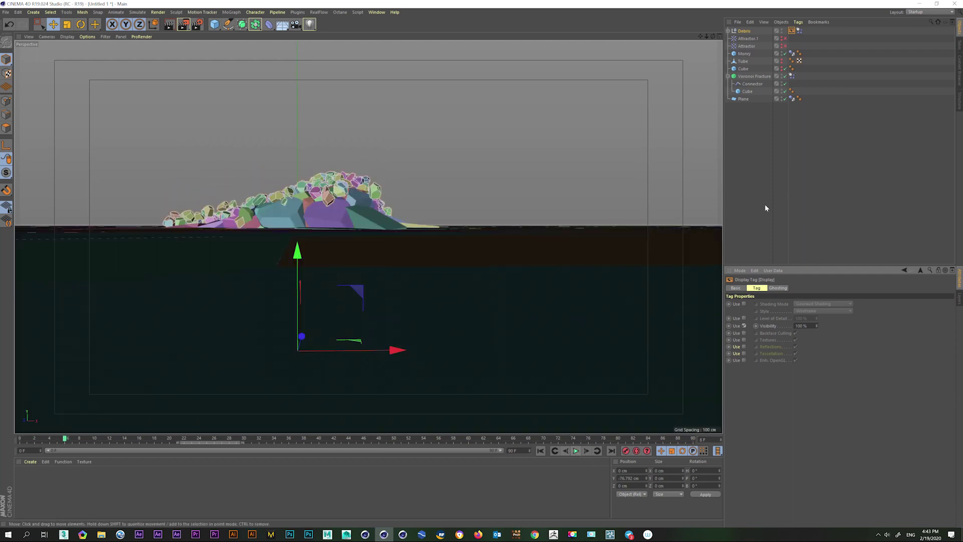
Step: Keyframe Debris Visibility at 100% on frame 6 and 0% on frame 5
left_click(756, 326, "ctrl")
left_click(58, 439)
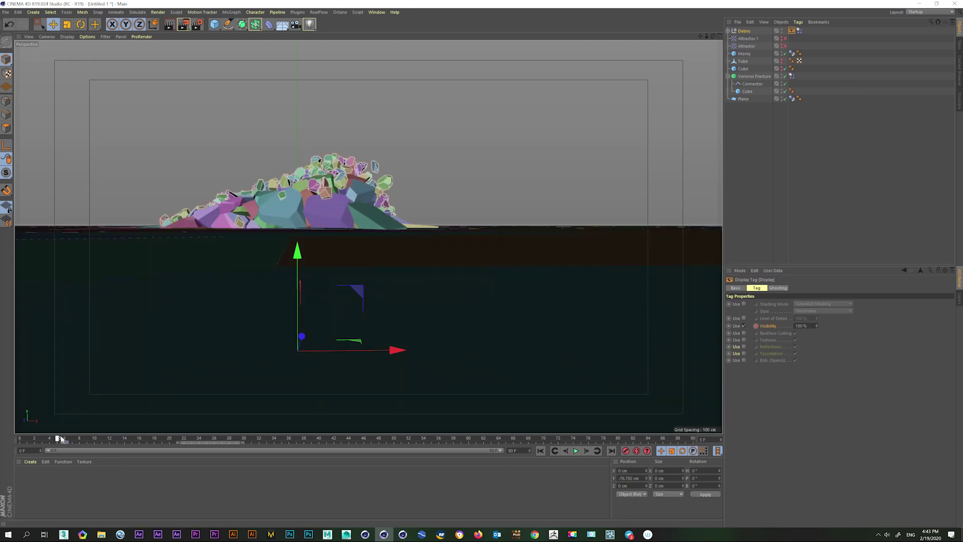
double_click(802, 325)
type("0")
key("Return")
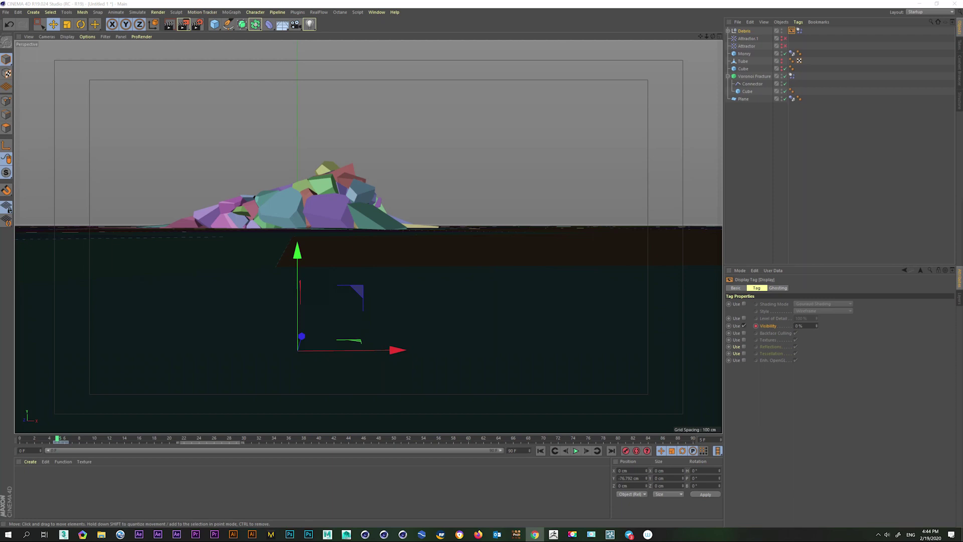
Step: Select Monry's frame 0–16 keys, view the ground up close, and play to frame 41
left_click(540, 450)
left_click(744, 54)
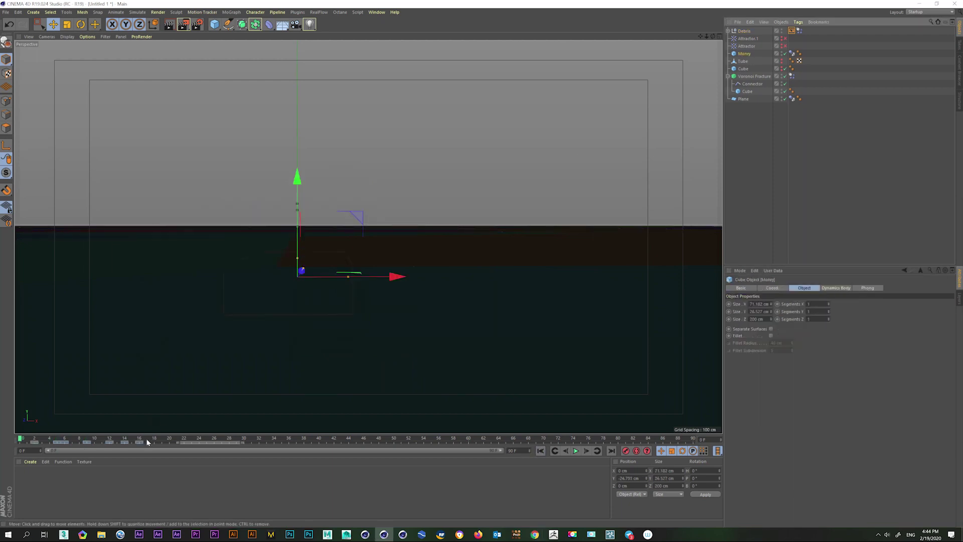
left_click_drag(148, 441, 27, 444)
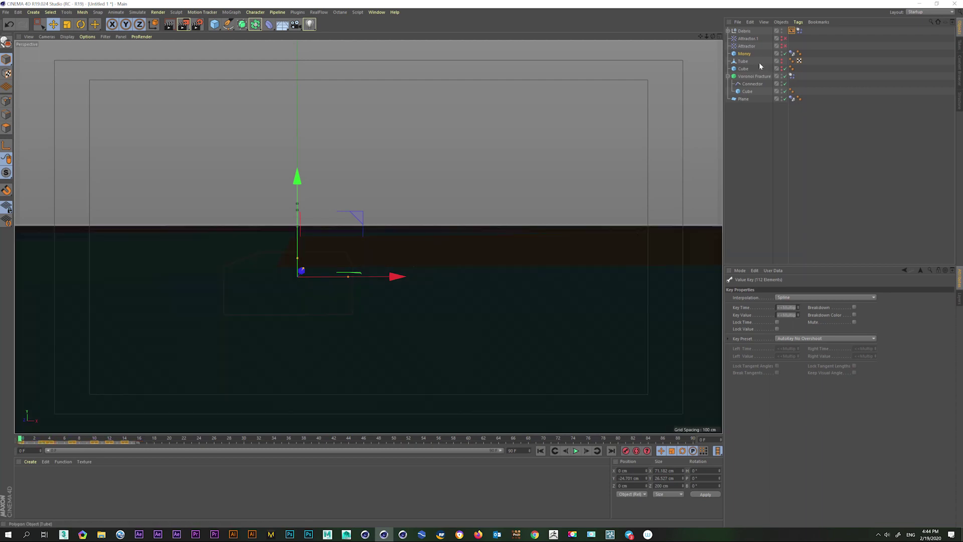
left_click(829, 188)
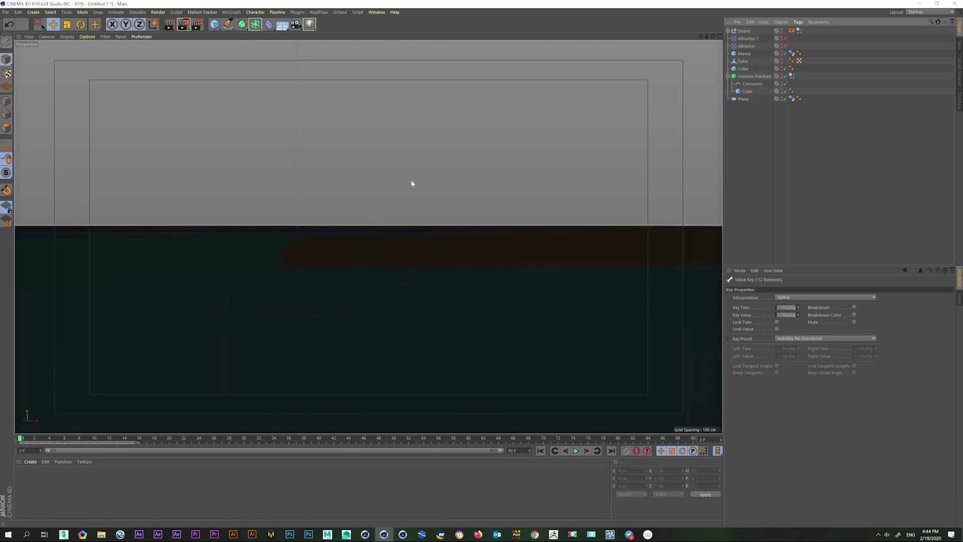
mouse_move(411, 180)
left_mouse_down("alt")
mouse_move(405, 260)
mouse_move(365, 273)
mouse_move(396, 296)
left_mouse_up("alt")
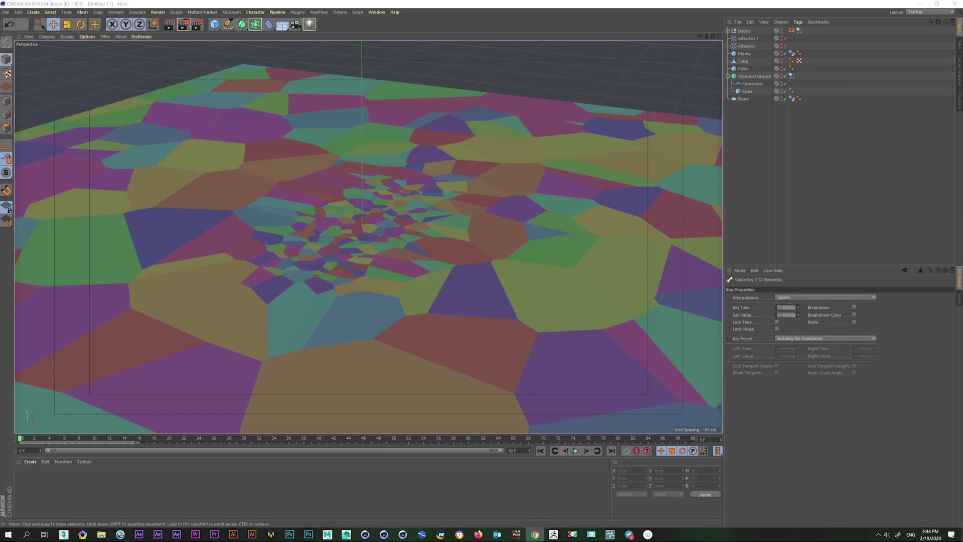
left_click(576, 450)
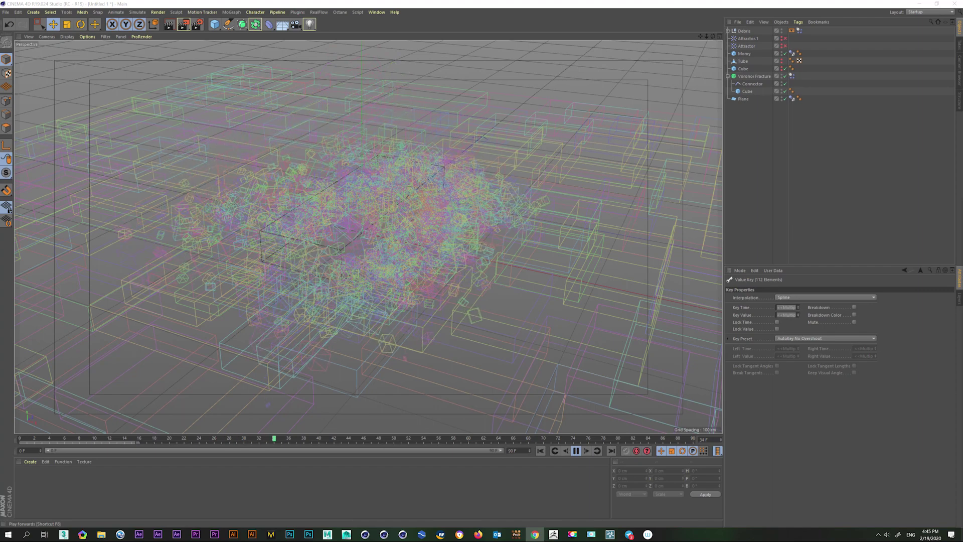
left_click(576, 451)
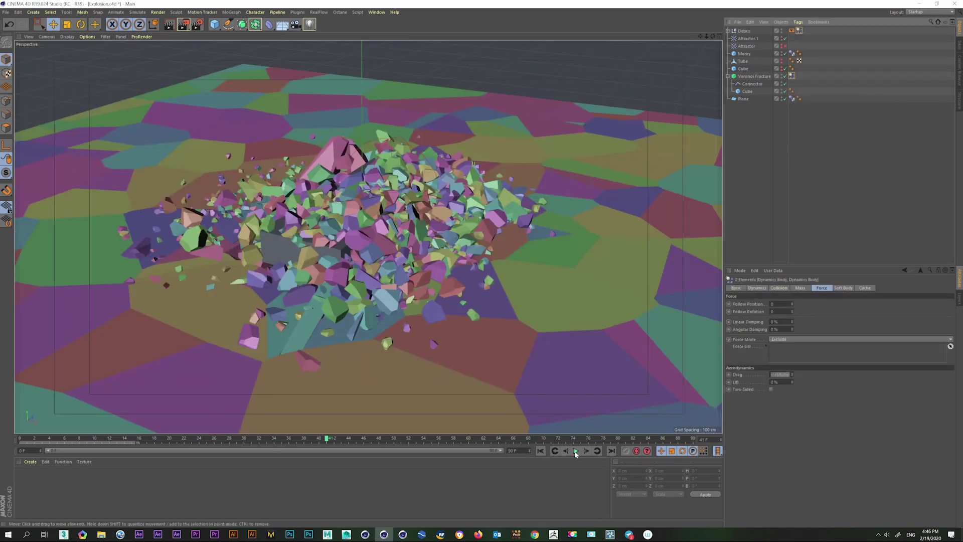
Step: From frame 0, use Bake All in the Dynamics Body tag's Cache settings and play the cache
key("shift+f")
left_click(865, 289)
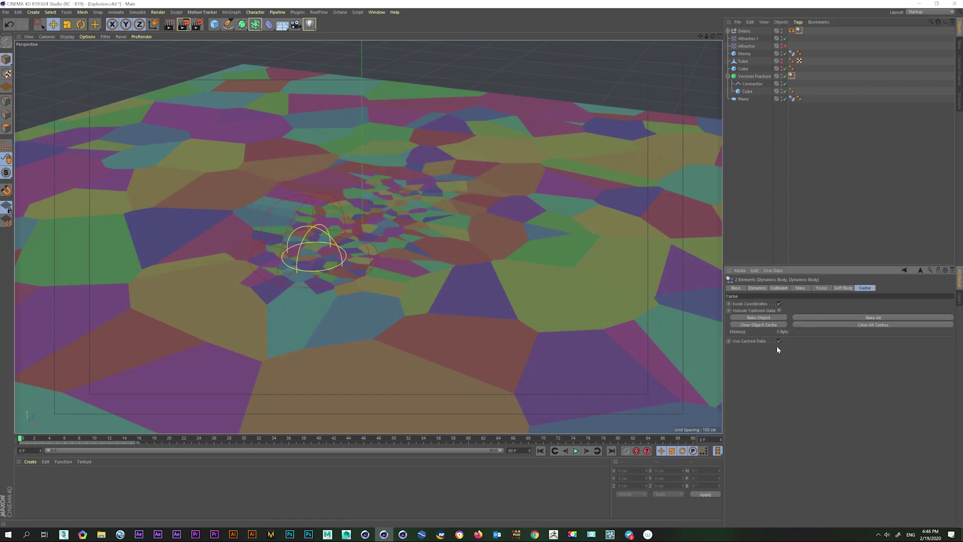
left_click(762, 319)
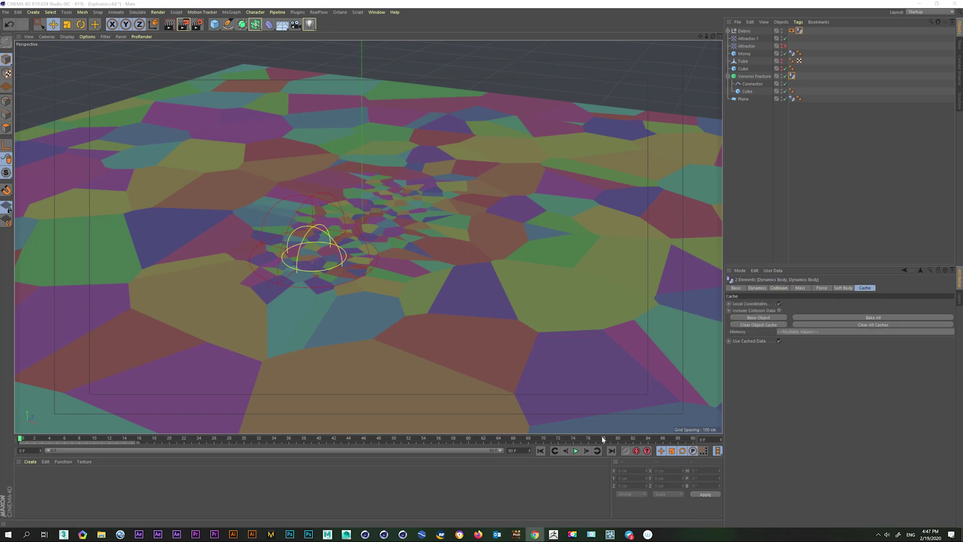
left_click(576, 451)
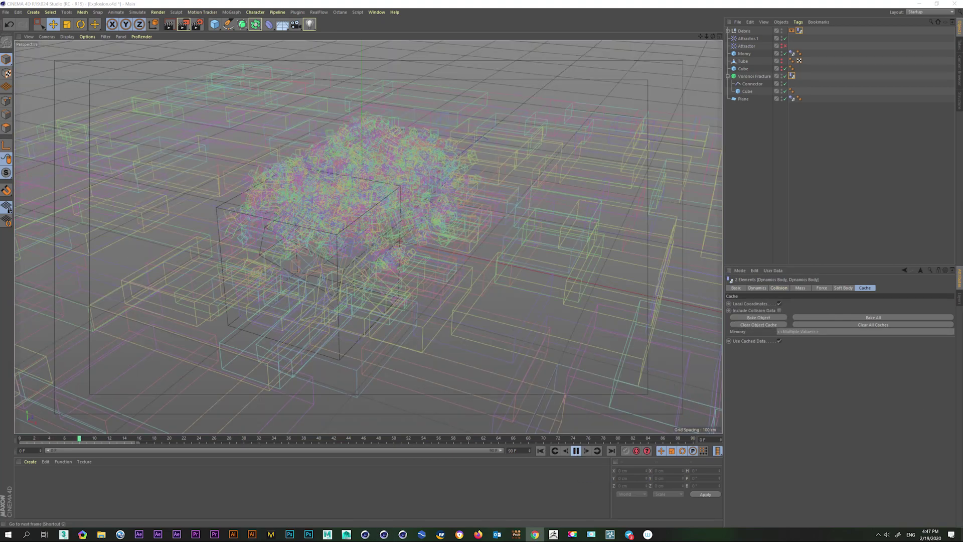